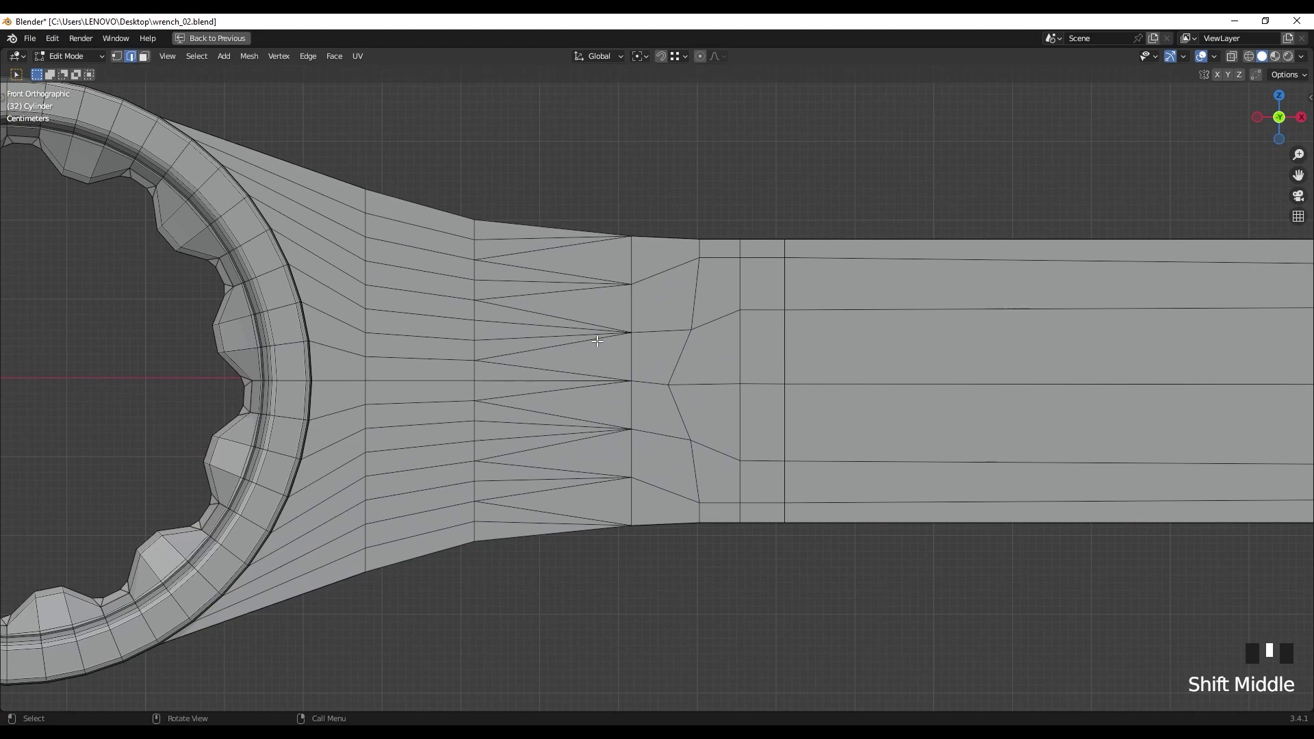
# Step: Undo the last two mesh edits in the transition between the wrench's ring head and handle
pyautogui.hotkey('ctrl', 'z')
pyautogui.hotkey('ctrl', 'z')
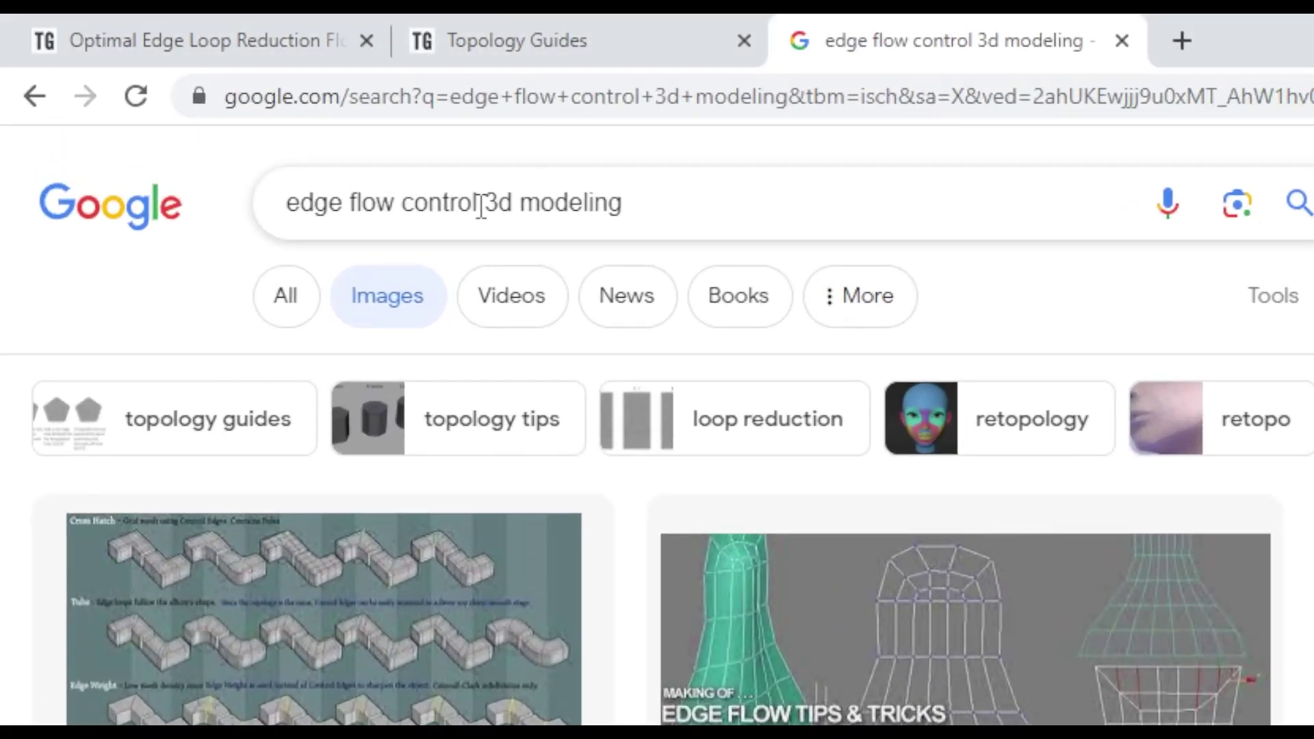
# Step: In the web browser, review the image results for "edge flow control 3d modeling", previewing the Understanding Topology polygon reduction example
pyautogui.moveTo(208, 95); pyautogui.dragTo(124, 102)
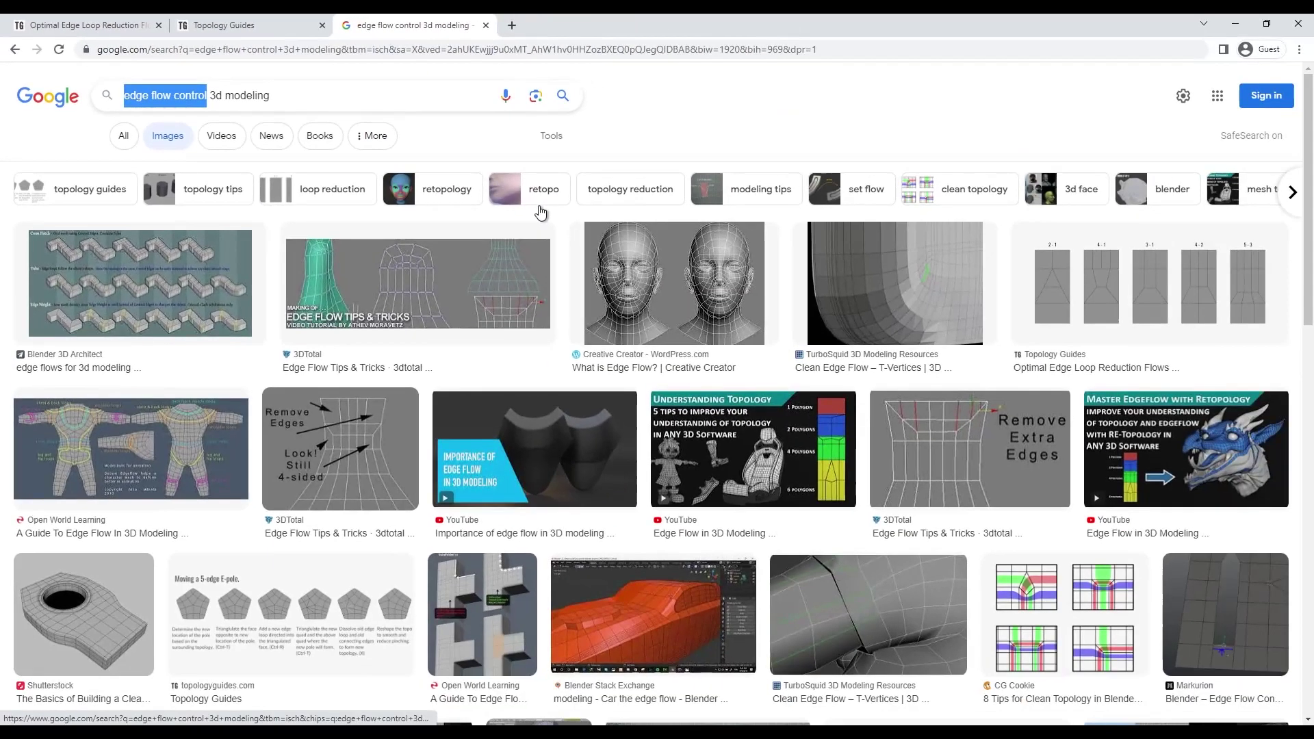
pyautogui.click(753, 449)
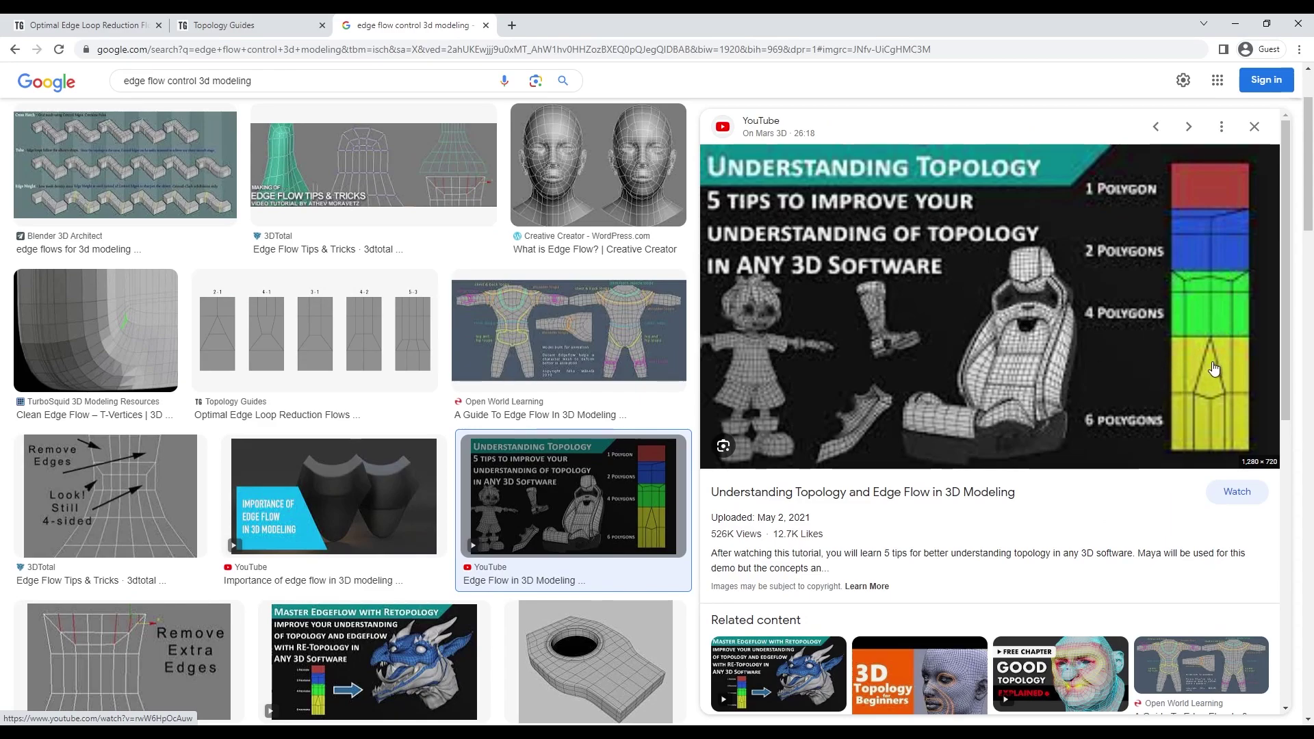
pyautogui.scroll(-3, 940, 366)
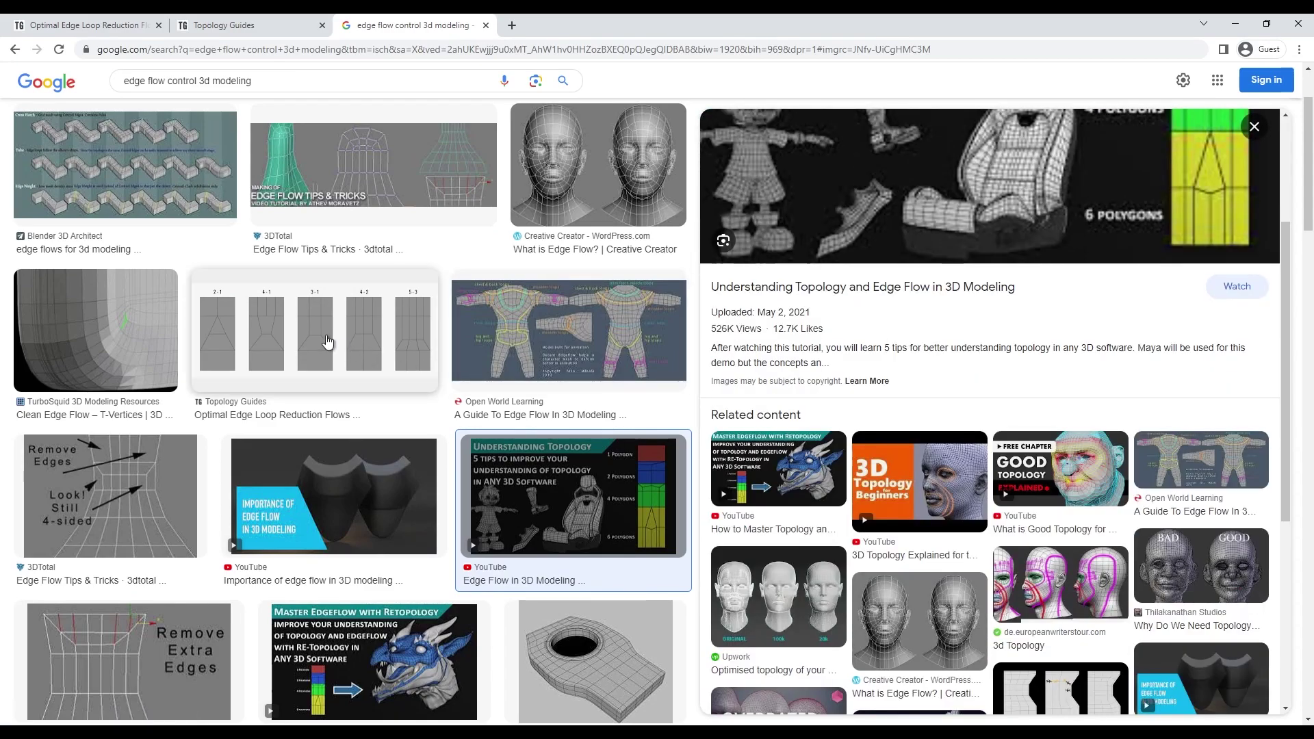
pyautogui.scroll(-9, 315, 349)
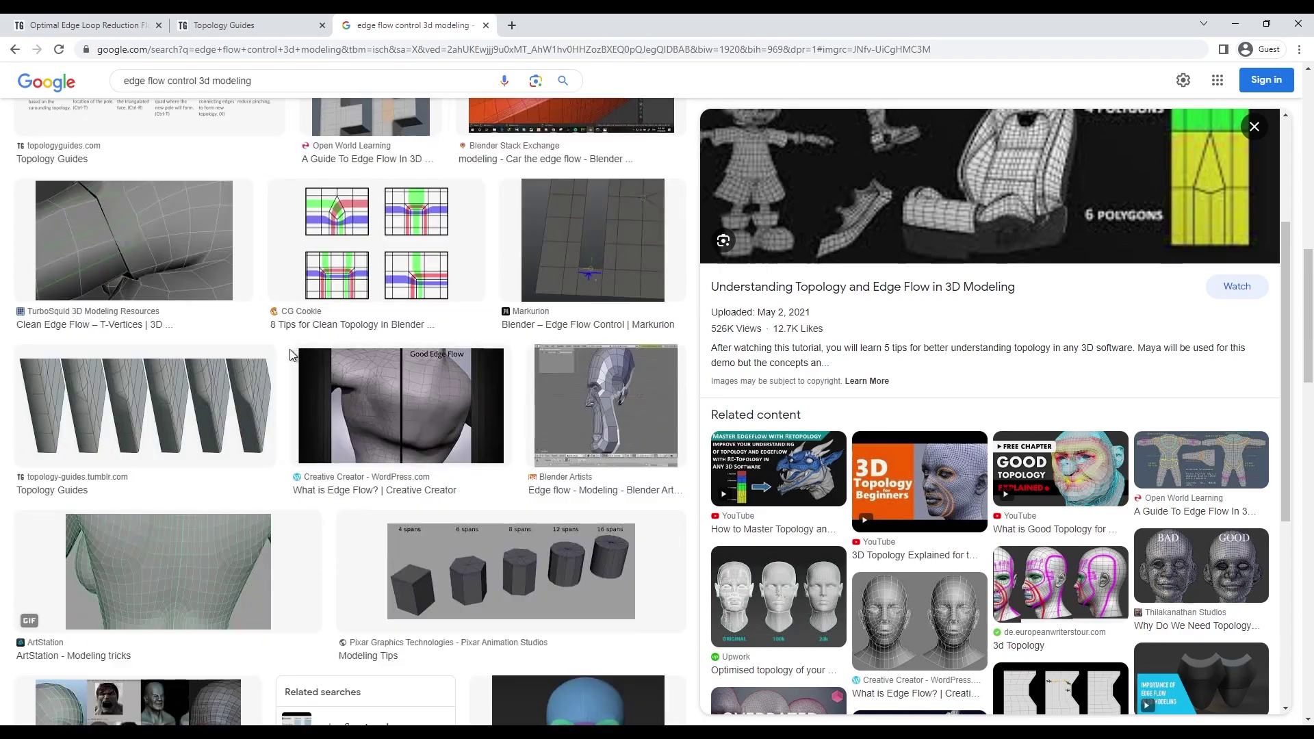
# Step: Skim the Topology Guides site for articles on deformation loops, hand modeling, bevel width transitions, moving poles and mesh artifacts
pyautogui.click(225, 26)
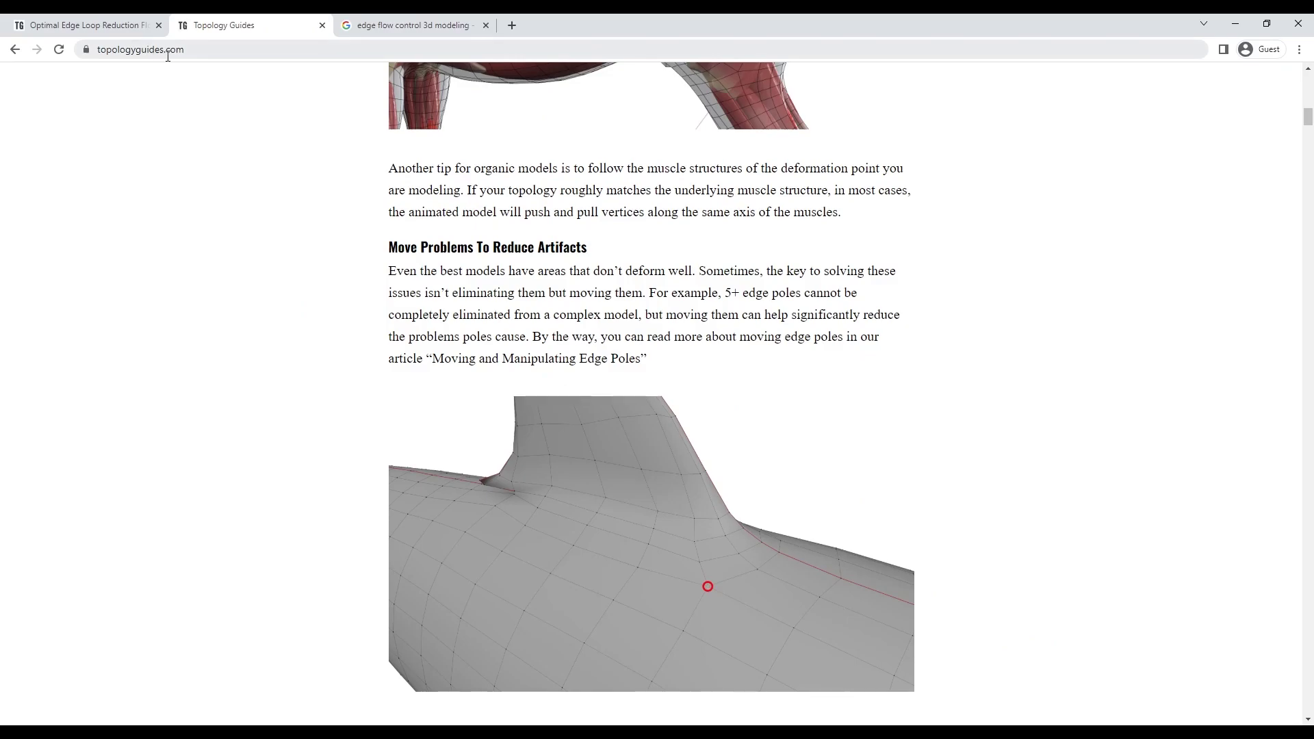
pyautogui.scroll(14, 909, 349)
pyautogui.scroll(-7, 959, 398)
pyautogui.scroll(-20, 954, 400)
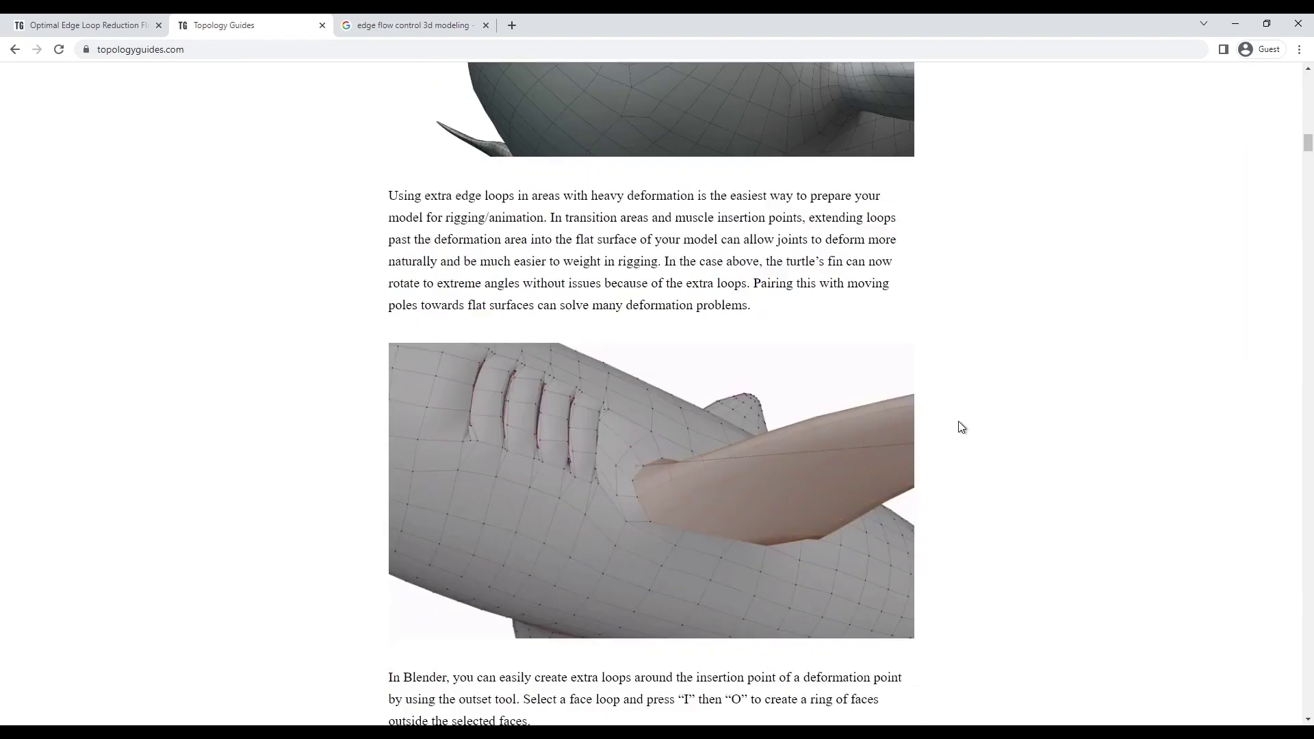
pyautogui.scroll(-5, 959, 425)
pyautogui.scroll(-11, 957, 438)
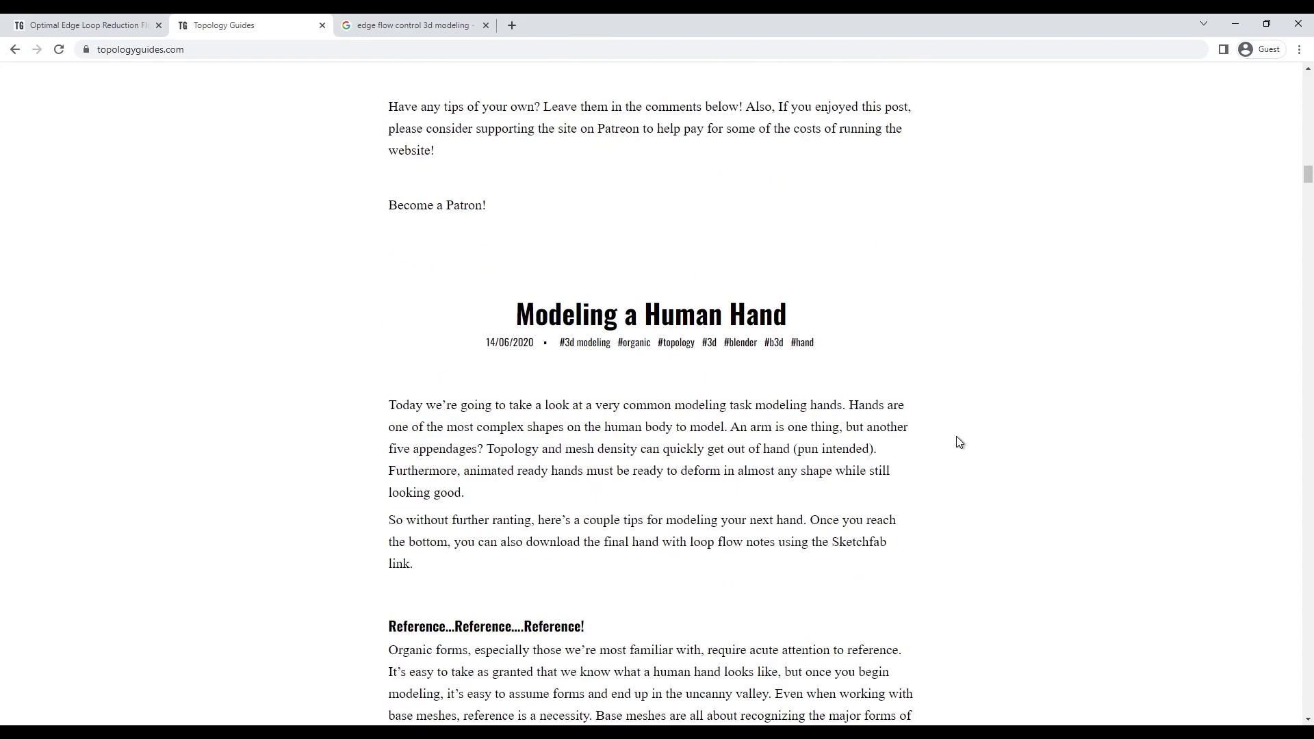
pyautogui.scroll(-18, 935, 424)
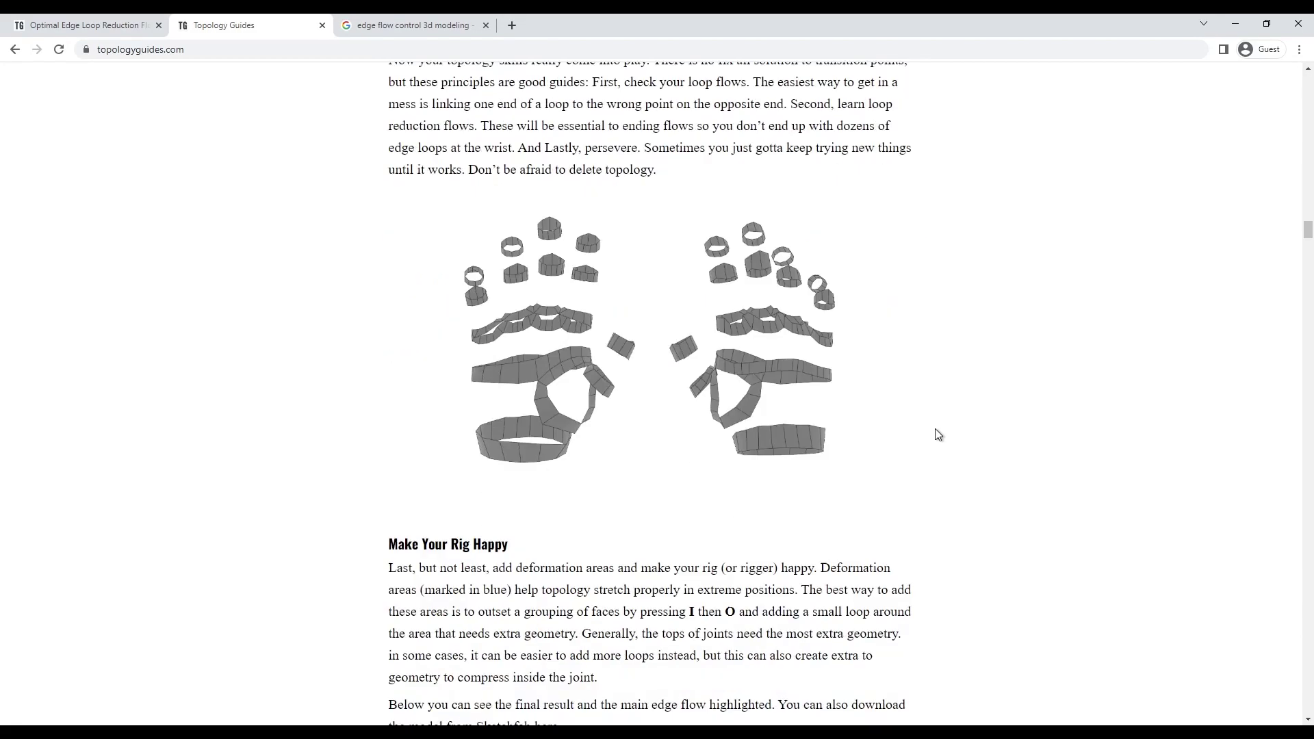
pyautogui.scroll(-17, 936, 431)
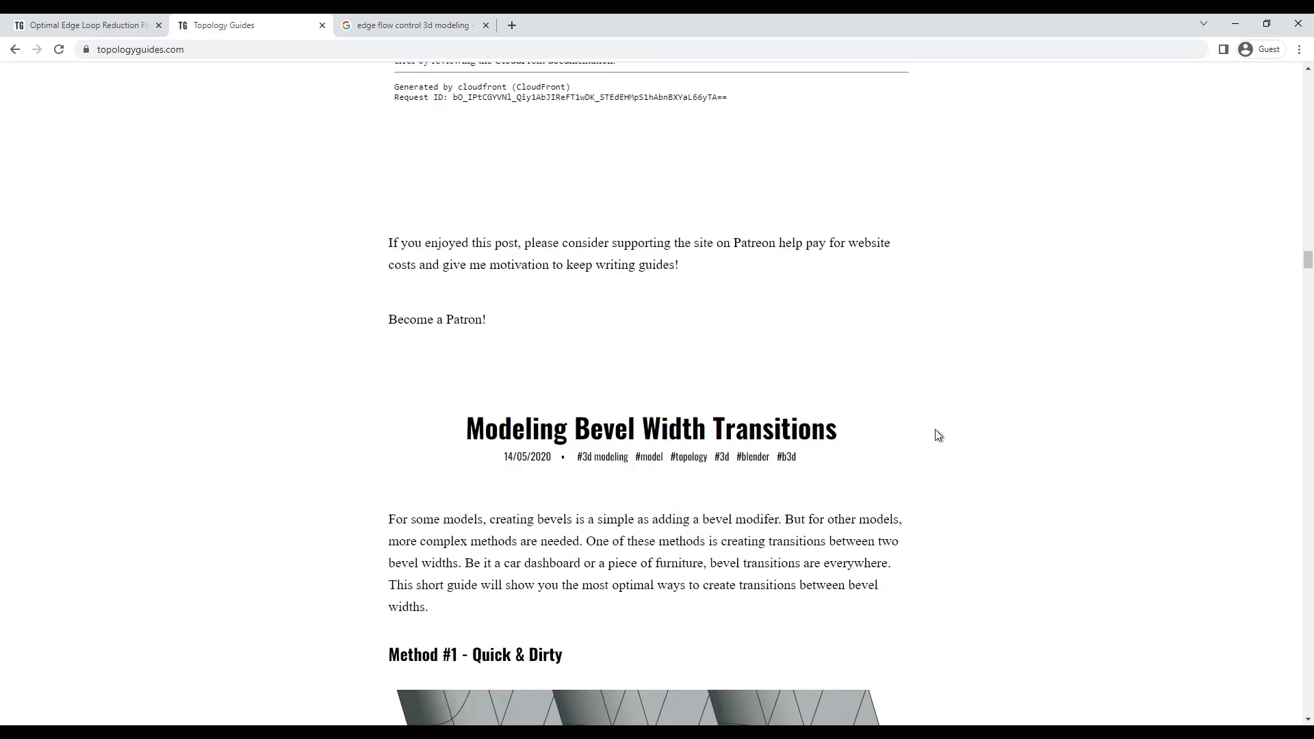
pyautogui.scroll(-18, 936, 432)
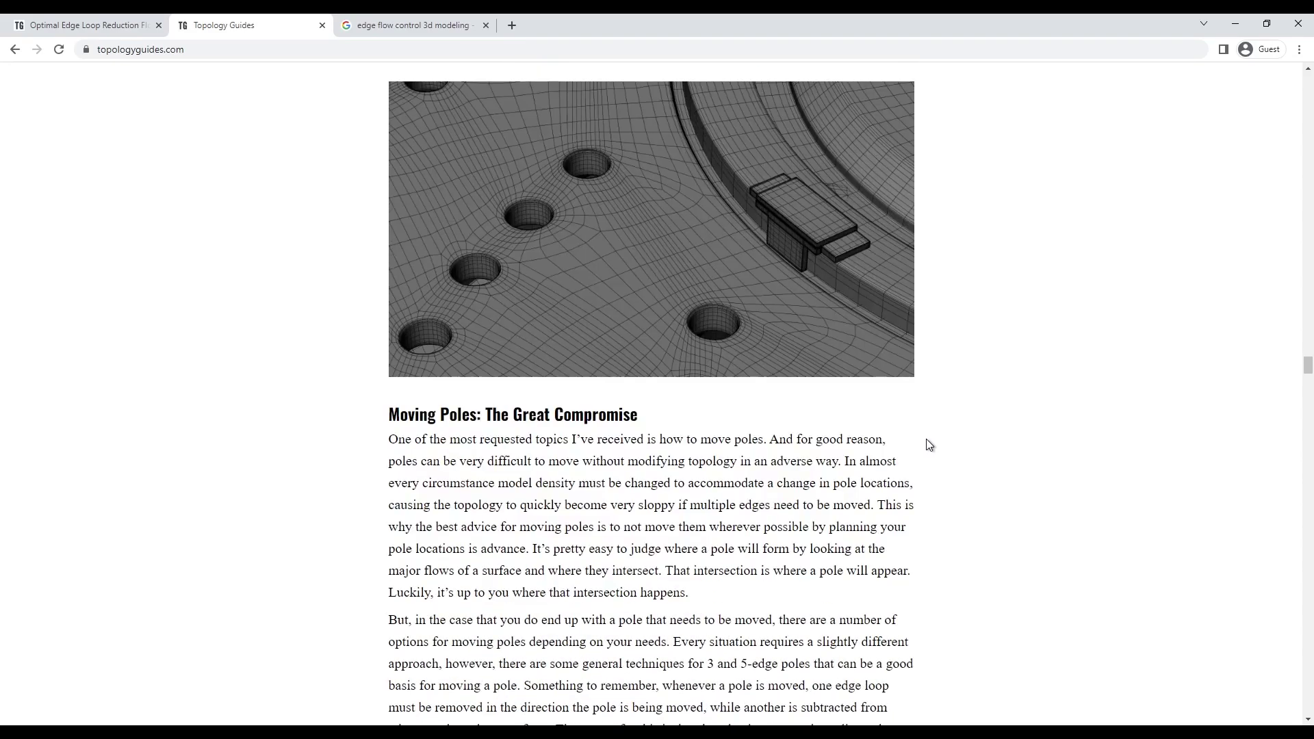
pyautogui.scroll(-11, 929, 445)
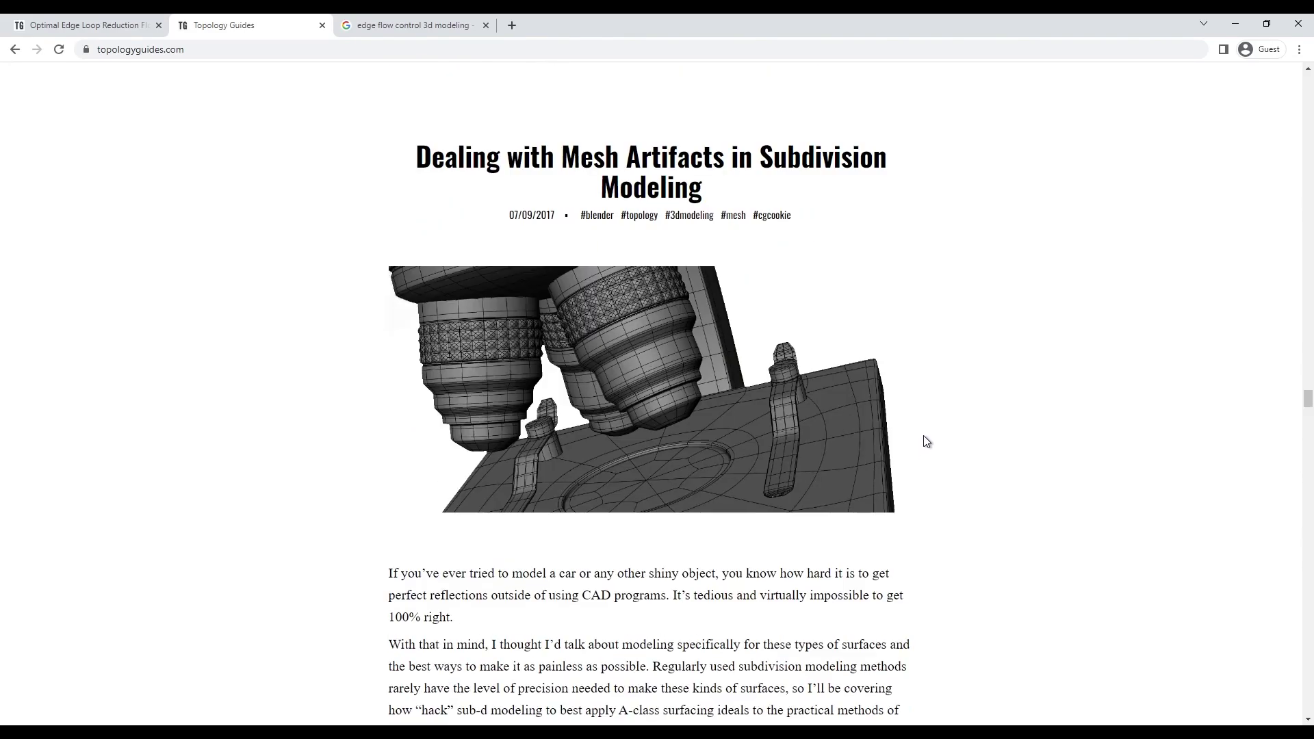
# Step: Examine the reduction diagrams in the Optimal Edge Loop Reduction Flows article, from 2-1 to 5-3
pyautogui.click(42, 27)
pyautogui.scroll(4, 348, 337)
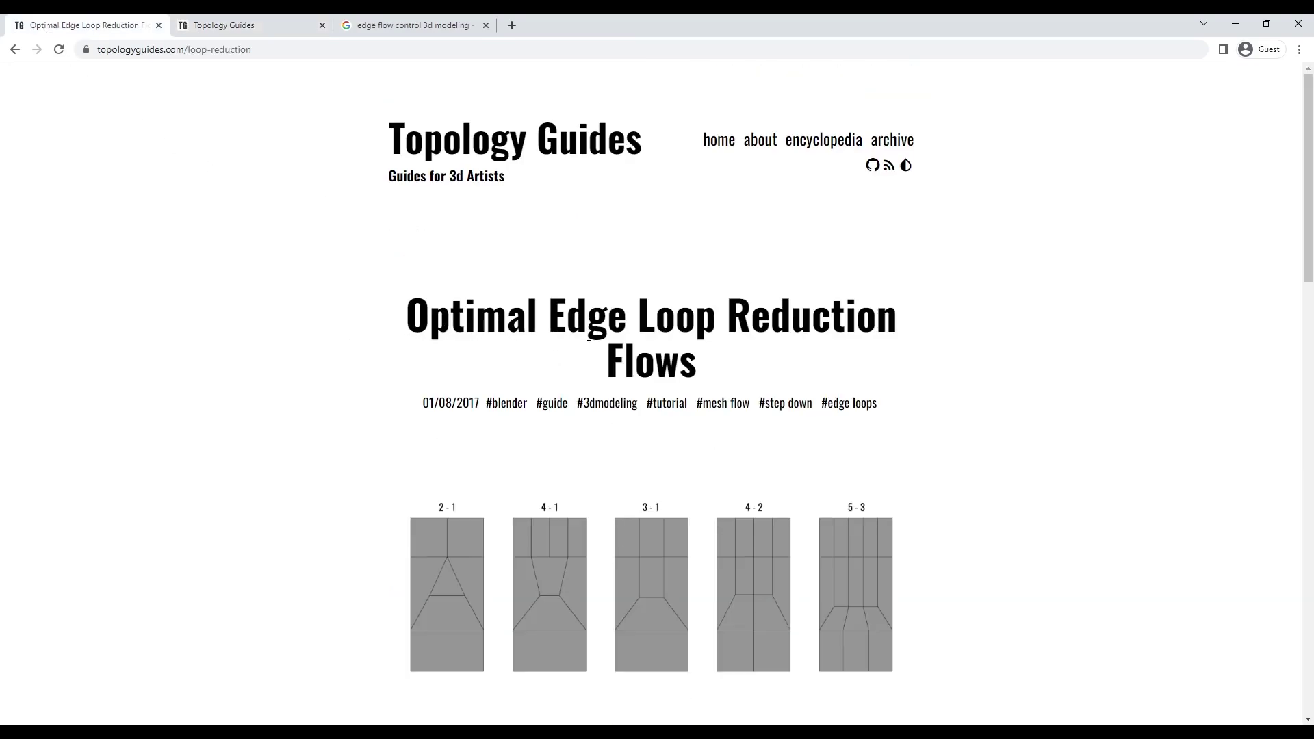
pyautogui.scroll(-3, 853, 388)
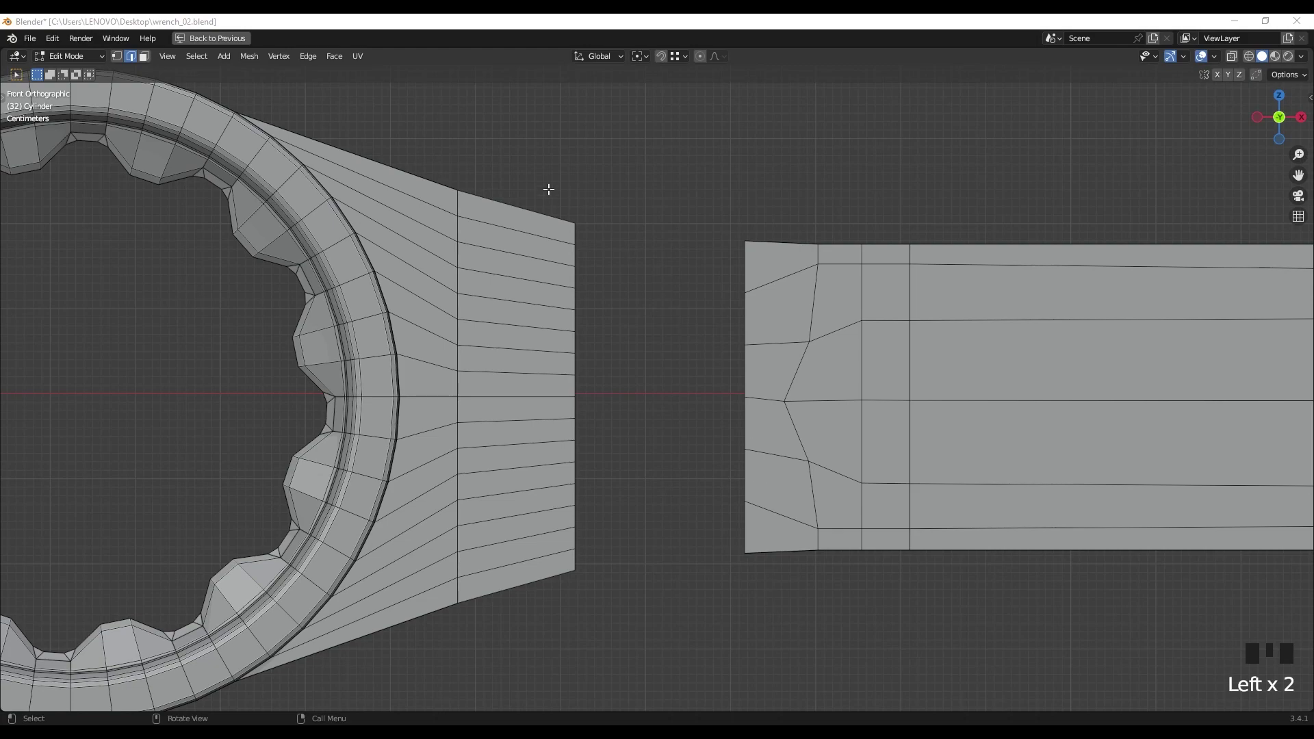
# Step: Back in Blender, select the upper-half faces on both sides of the gap to compare their edge counts
pyautogui.moveTo(522, 176); pyautogui.dragTo(767, 377)
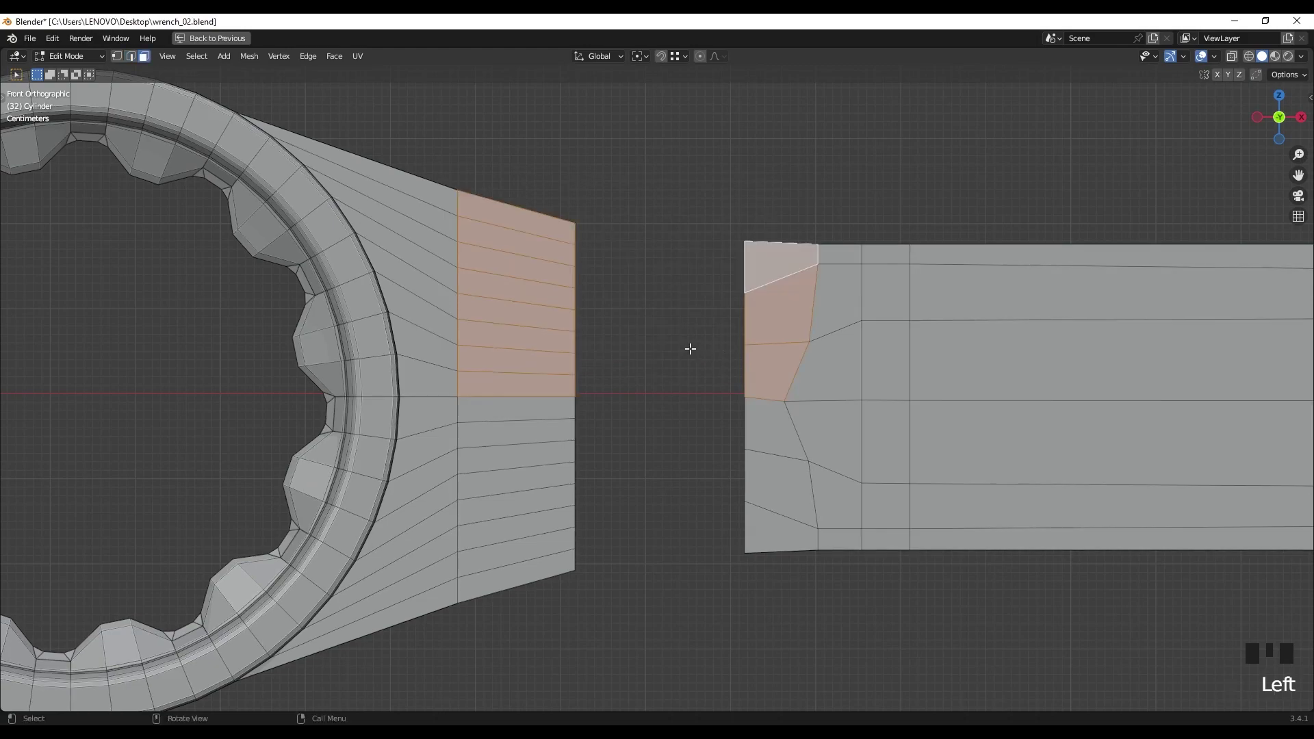
pyautogui.click(643, 351)
pyautogui.scroll(2, 647, 346)
pyautogui.press('2')
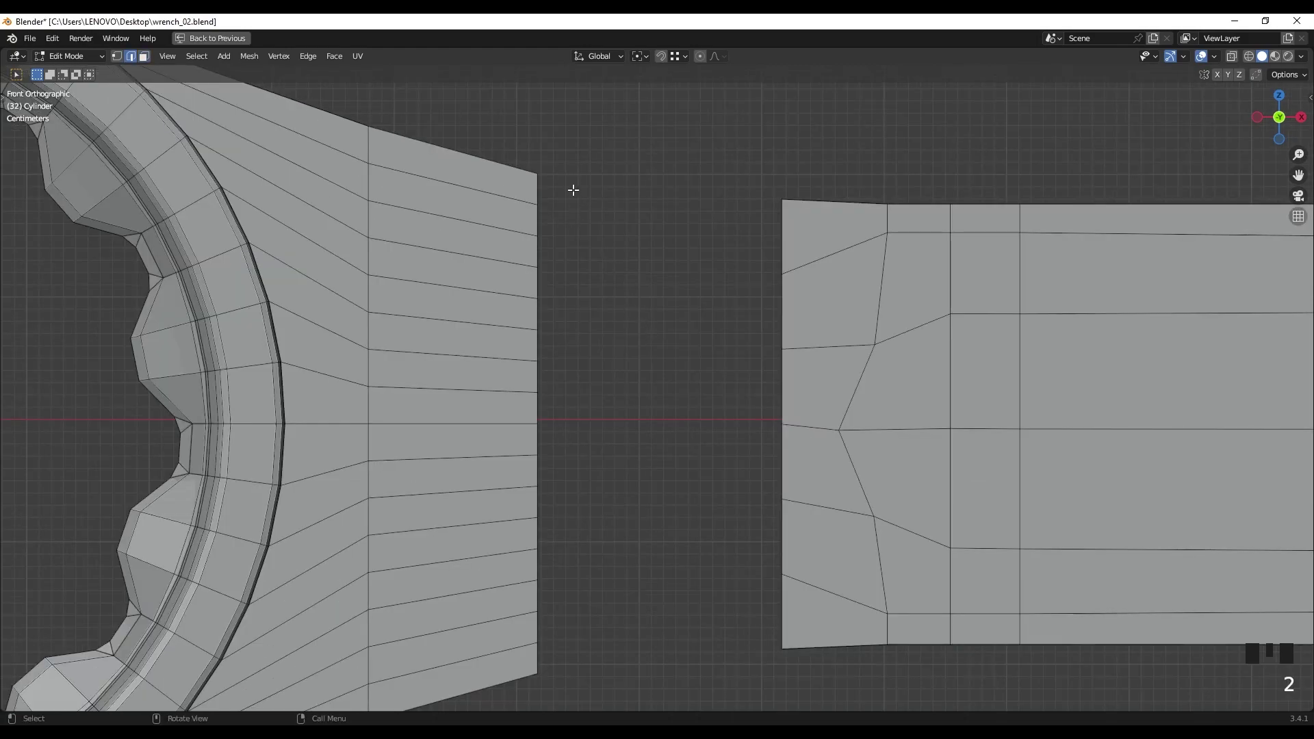
# Step: Compare the face groups across the gap: the uppermost four against two, and the next four against one
pyautogui.press('3')
pyautogui.moveTo(538, 137); pyautogui.dragTo(452, 280)
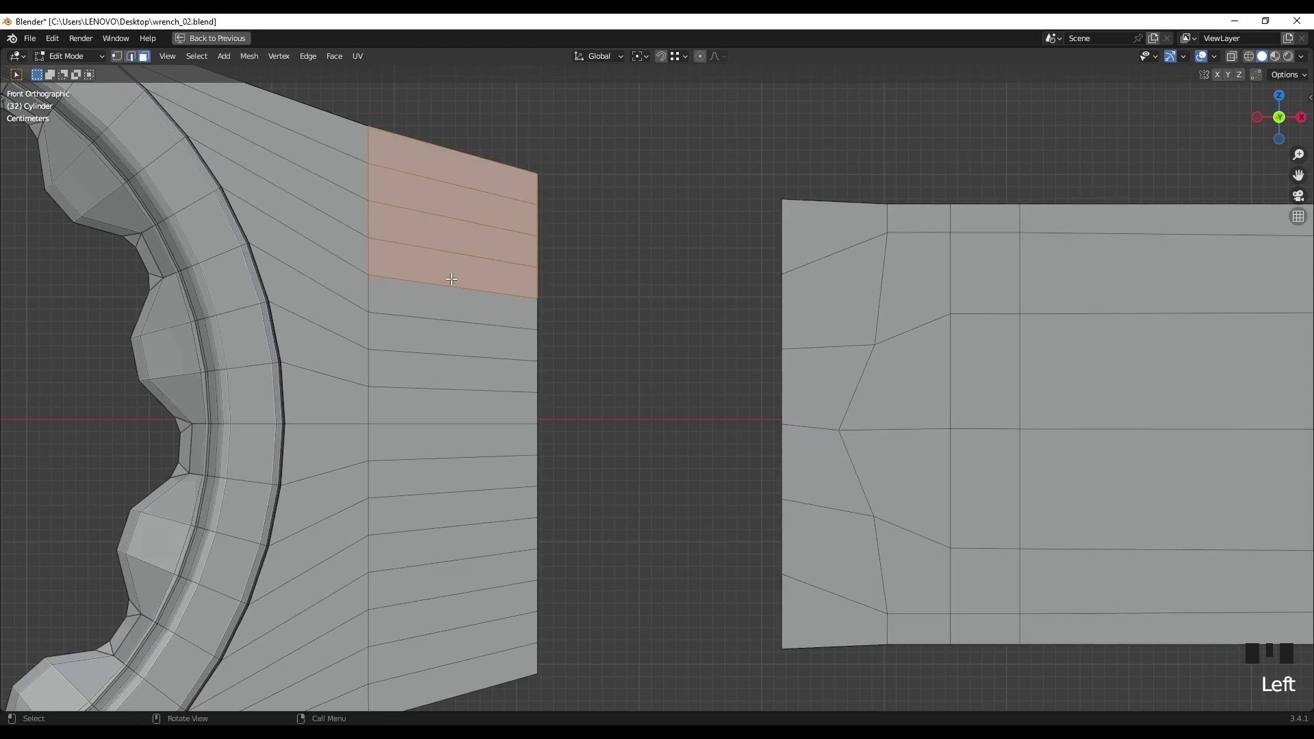
pyautogui.keyDown('shift'); pyautogui.moveTo(753, 218); pyautogui.dragTo(838, 370); pyautogui.keyUp('shift')
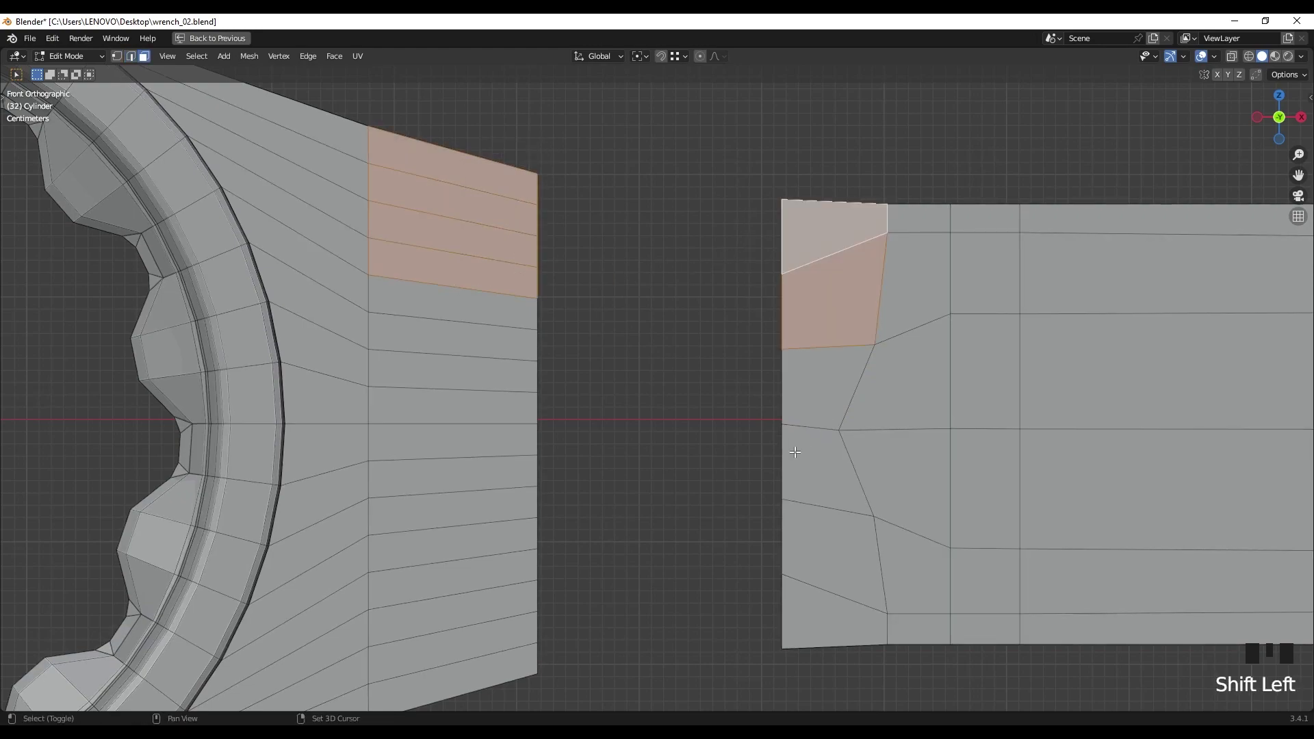
pyautogui.keyDown('shift'); pyautogui.moveTo(555, 311); pyautogui.dragTo(482, 409); pyautogui.keyUp('shift')
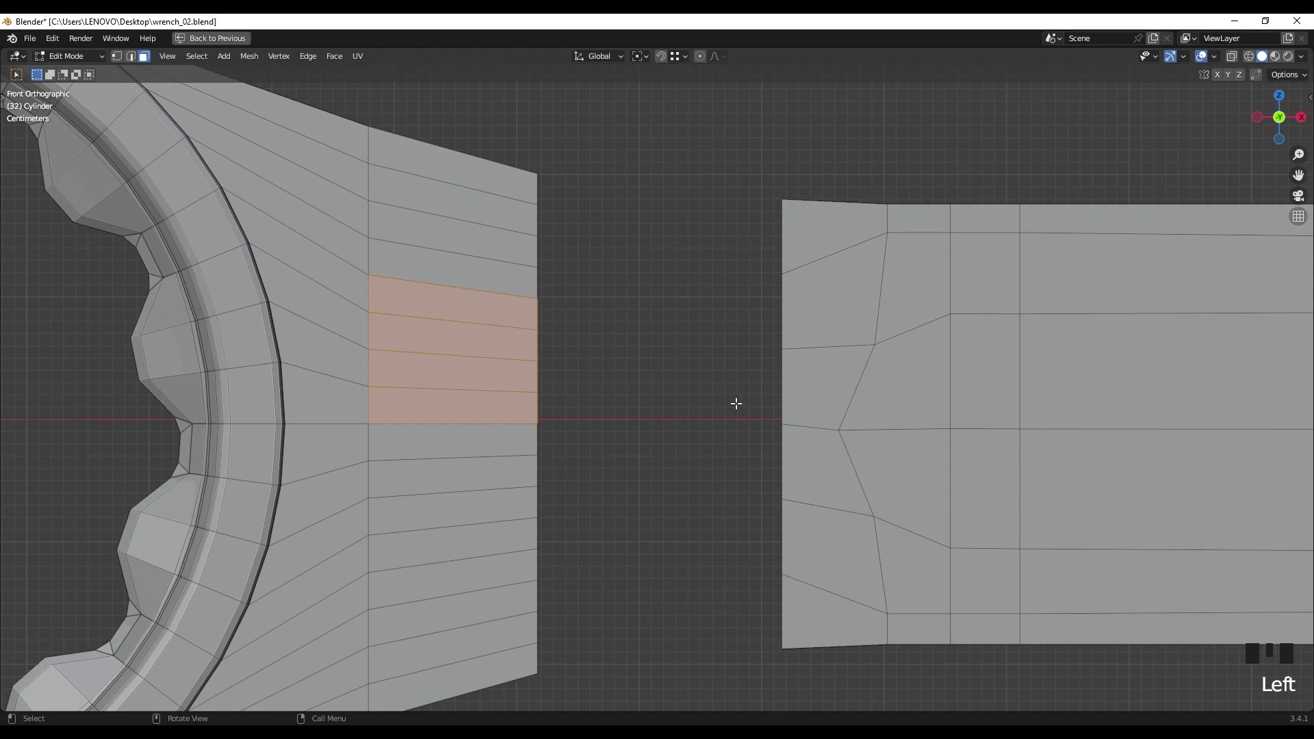
pyautogui.keyDown('shift'); pyautogui.click(812, 384); pyautogui.keyUp('shift')
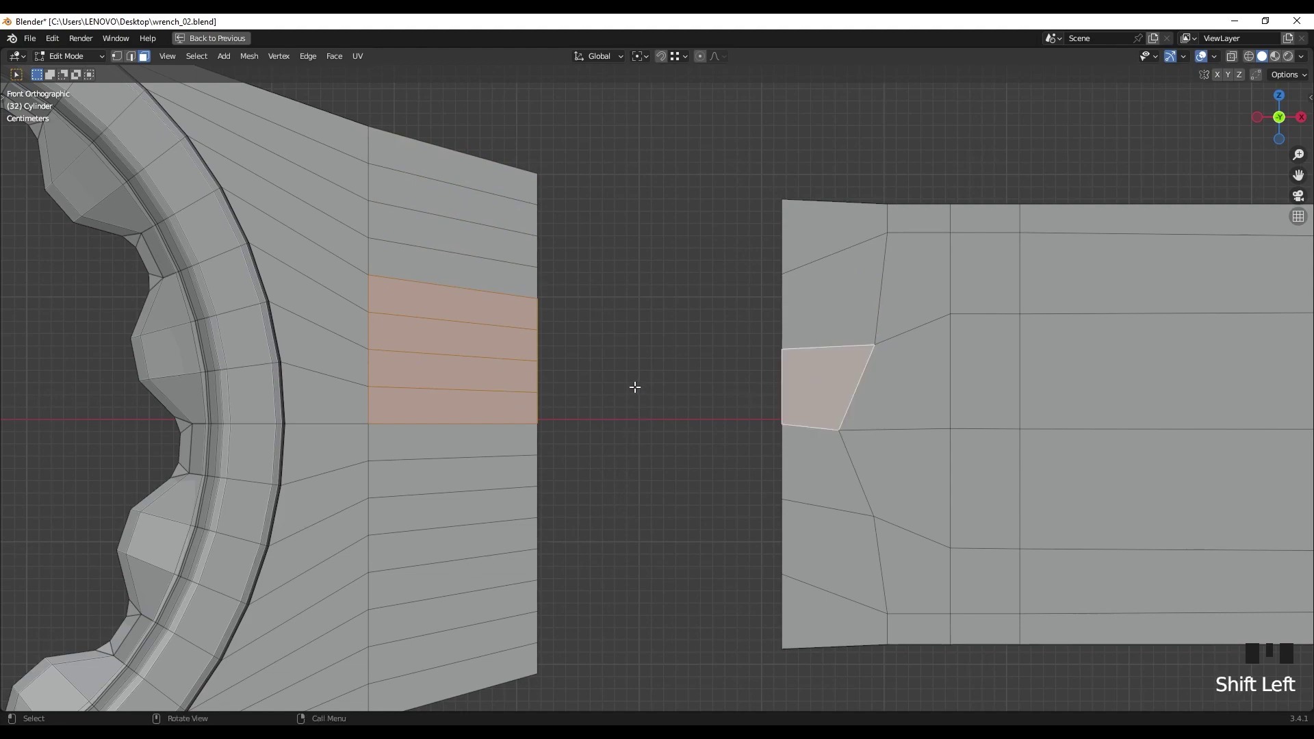
# Step: Extrude the uppermost four boundary edges of the head section about 0.1 m along X toward the handle
pyautogui.press('2')
pyautogui.click(563, 200)
pyautogui.click(631, 246)
pyautogui.keyDown('shift'); pyautogui.moveTo(631, 246); pyautogui.dragTo(637, 290, button='middle'); pyautogui.keyUp('shift')
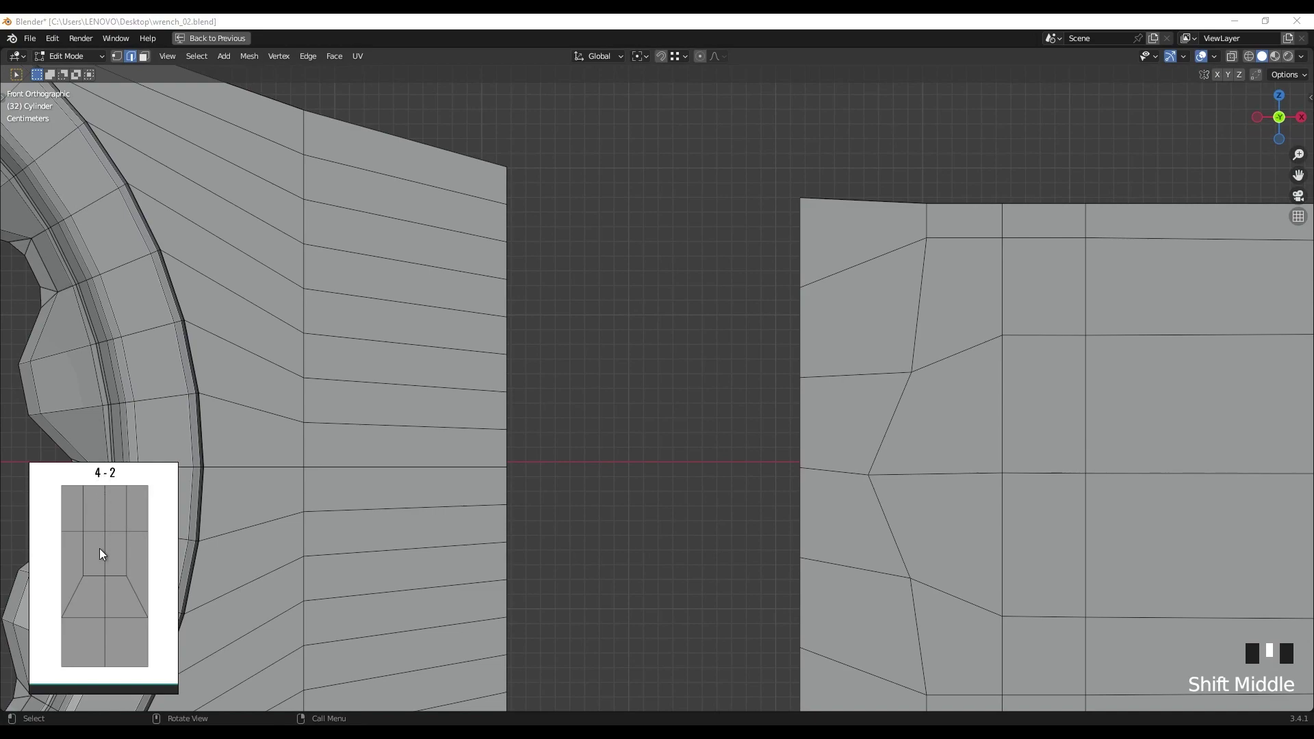
pyautogui.click(507, 185)
pyautogui.keyDown('ctrl'); pyautogui.click(506, 308); pyautogui.keyUp('ctrl')
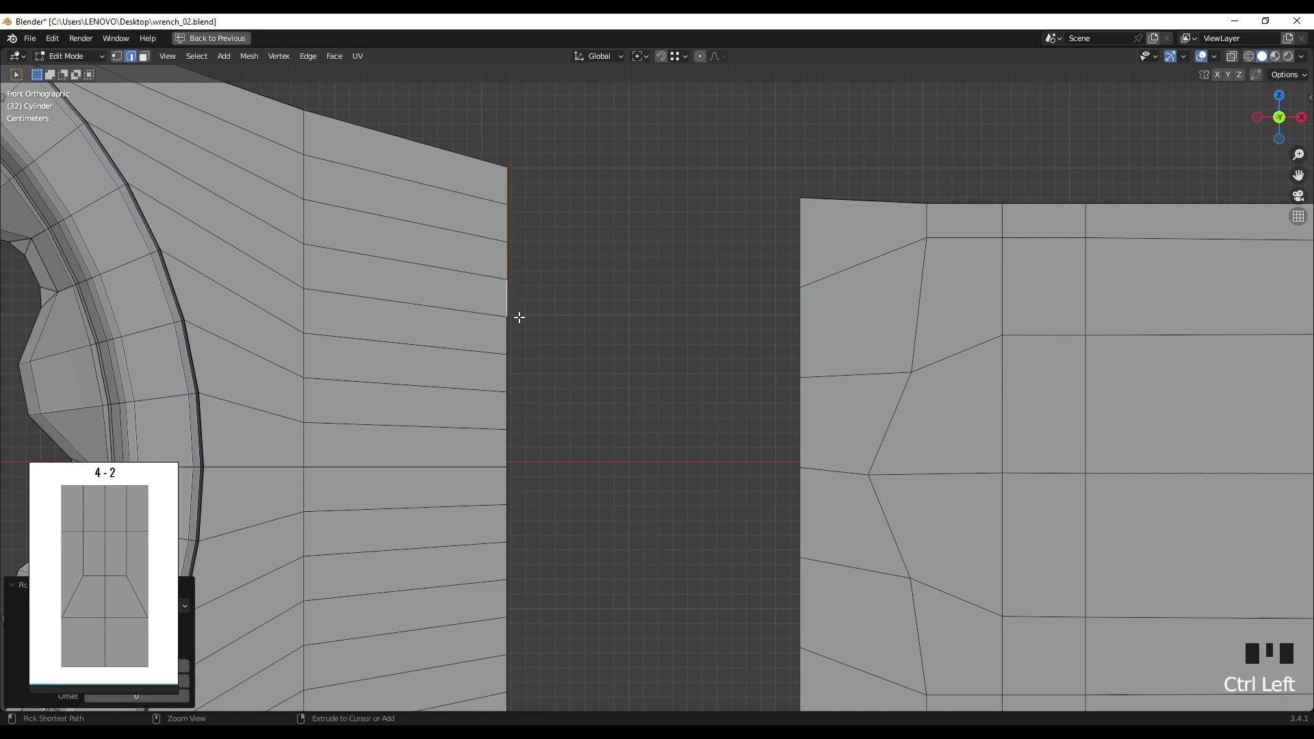
pyautogui.press('e')
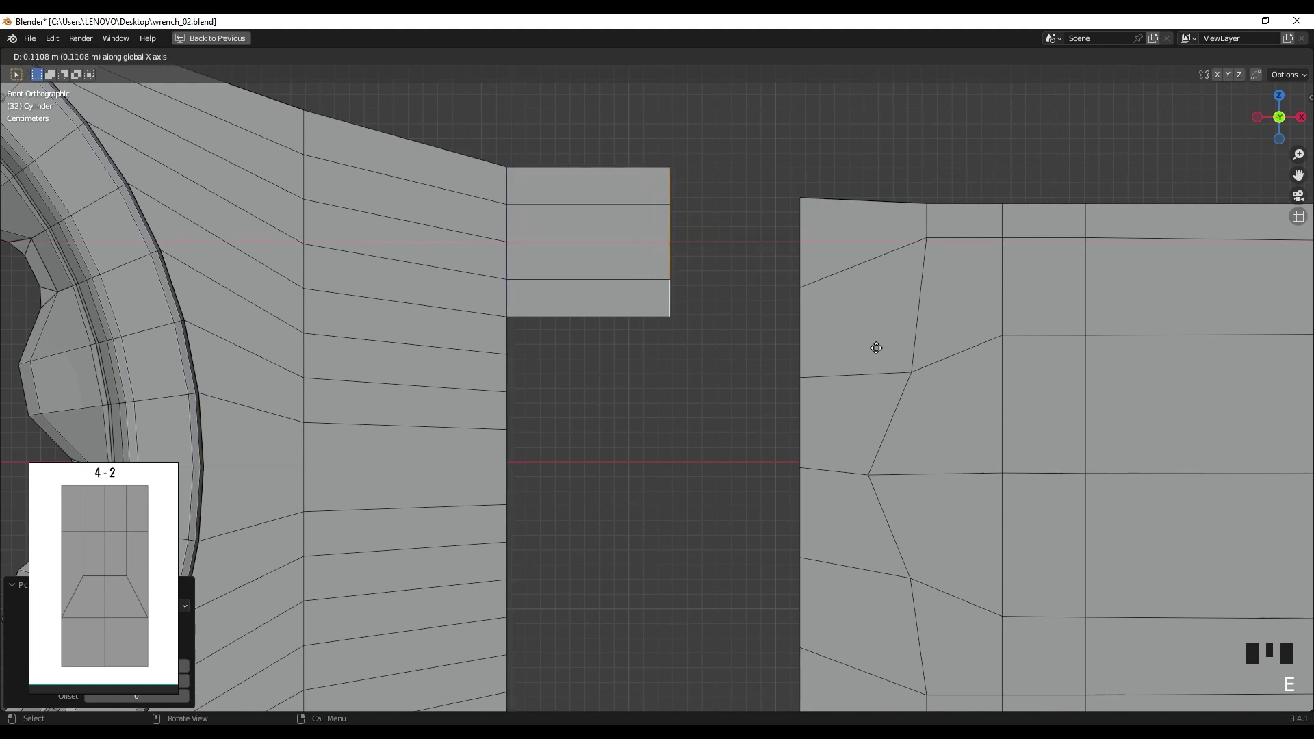
pyautogui.click(768, 304)
pyautogui.keyDown('shift'); pyautogui.moveTo(768, 304); pyautogui.dragTo(675, 346, button='middle'); pyautogui.keyUp('shift')
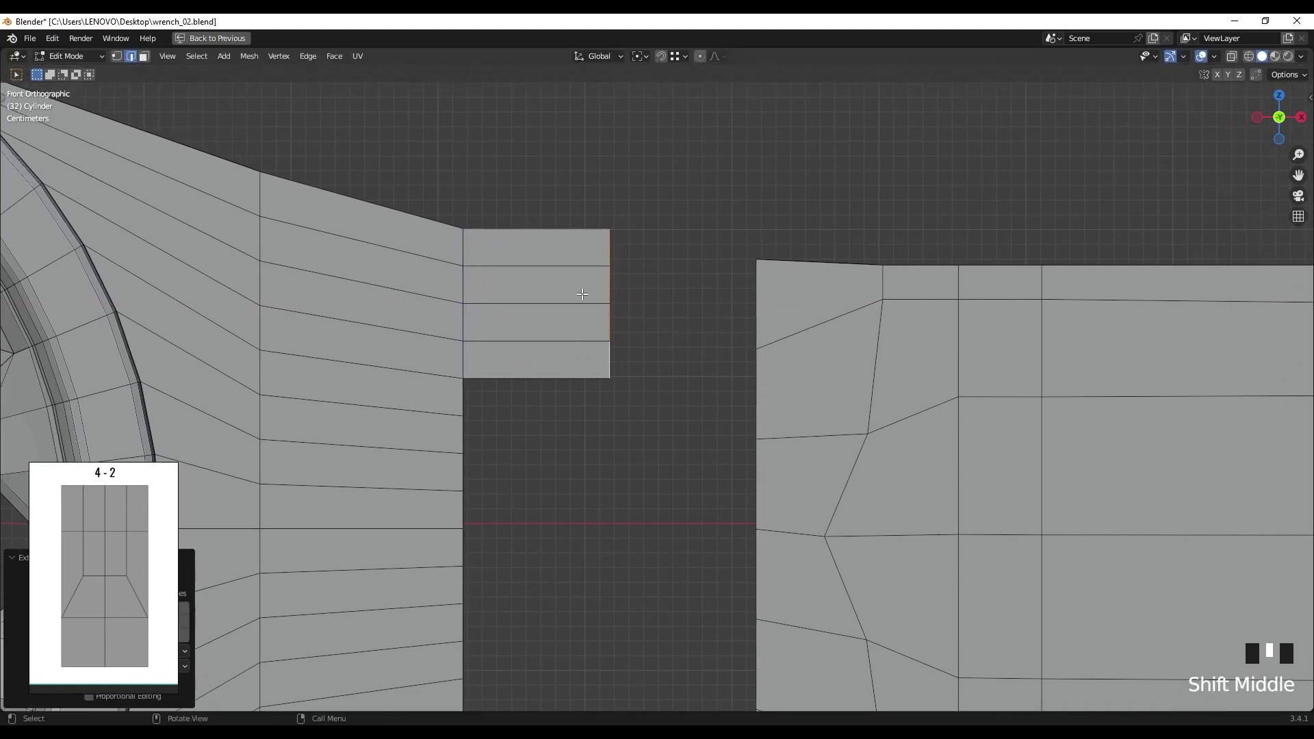
# Step: Knife-cut the extruded strip from its upper outer corner through the second and fourth horizontal edges to its lower outer corner
pyautogui.scroll(2, 657, 287)
pyautogui.press('k')
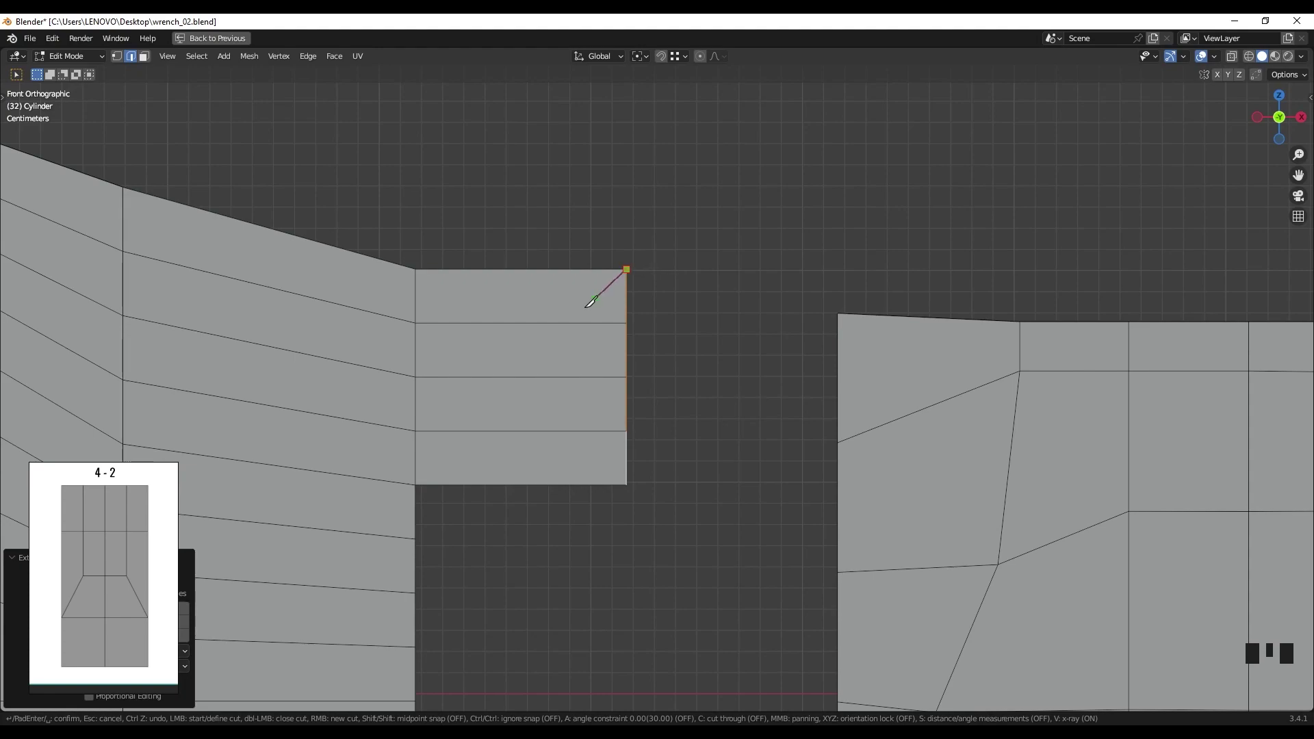
pyautogui.click(571, 323)
pyautogui.click(573, 432)
pyautogui.click(626, 484)
pyautogui.press('Return')
pyautogui.click(697, 401)
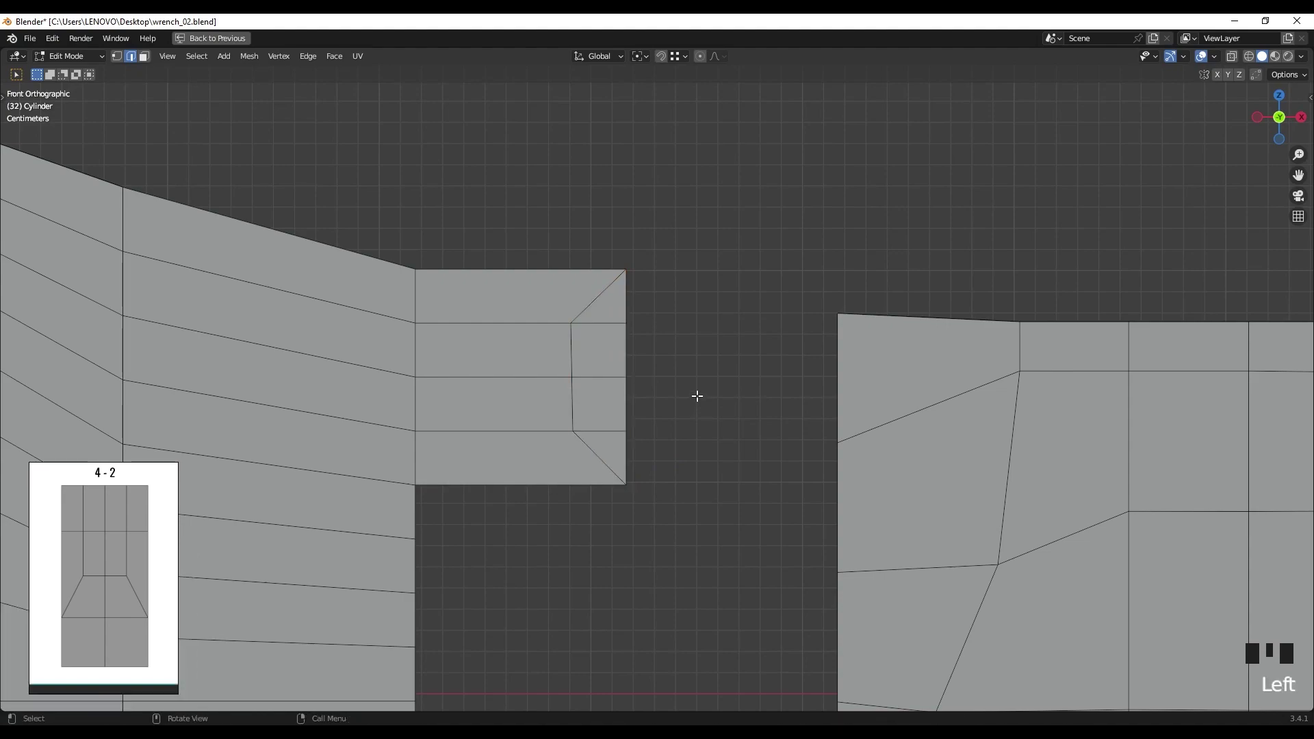
# Step: Dissolve the two short horizontal edges beyond the knife cut to form the 4-2 reduction
pyautogui.click(591, 322)
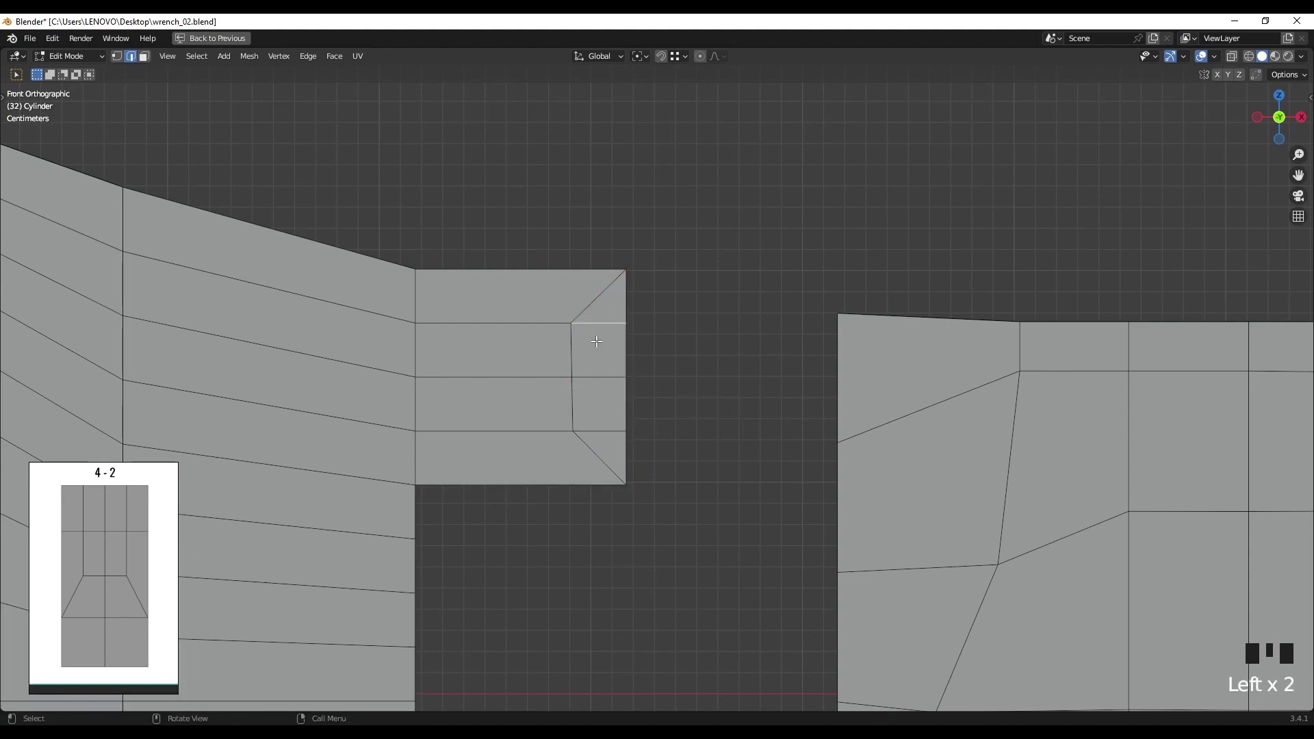
pyautogui.keyDown('shift'); pyautogui.click(606, 442); pyautogui.keyUp('shift')
pyautogui.press('x')
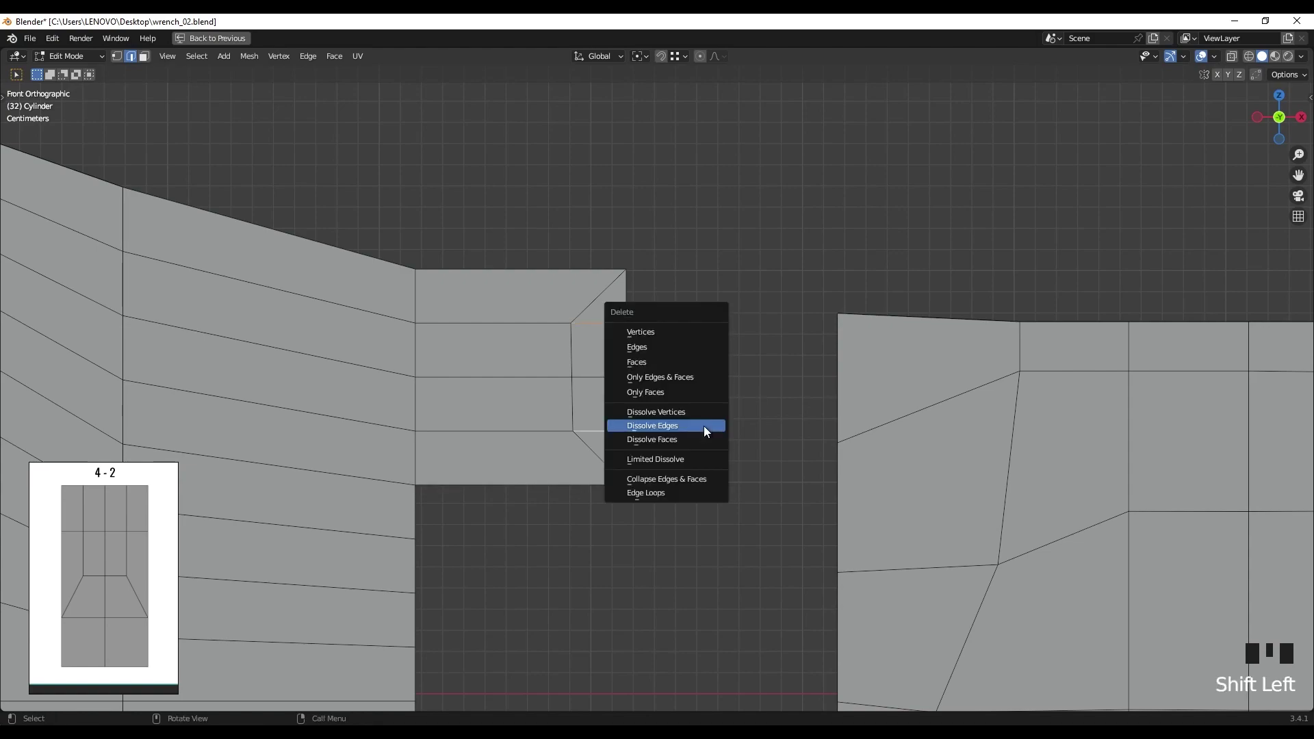
pyautogui.click(704, 428)
pyautogui.keyDown('shift'); pyautogui.moveTo(696, 428); pyautogui.dragTo(669, 413, button='middle'); pyautogui.keyUp('shift')
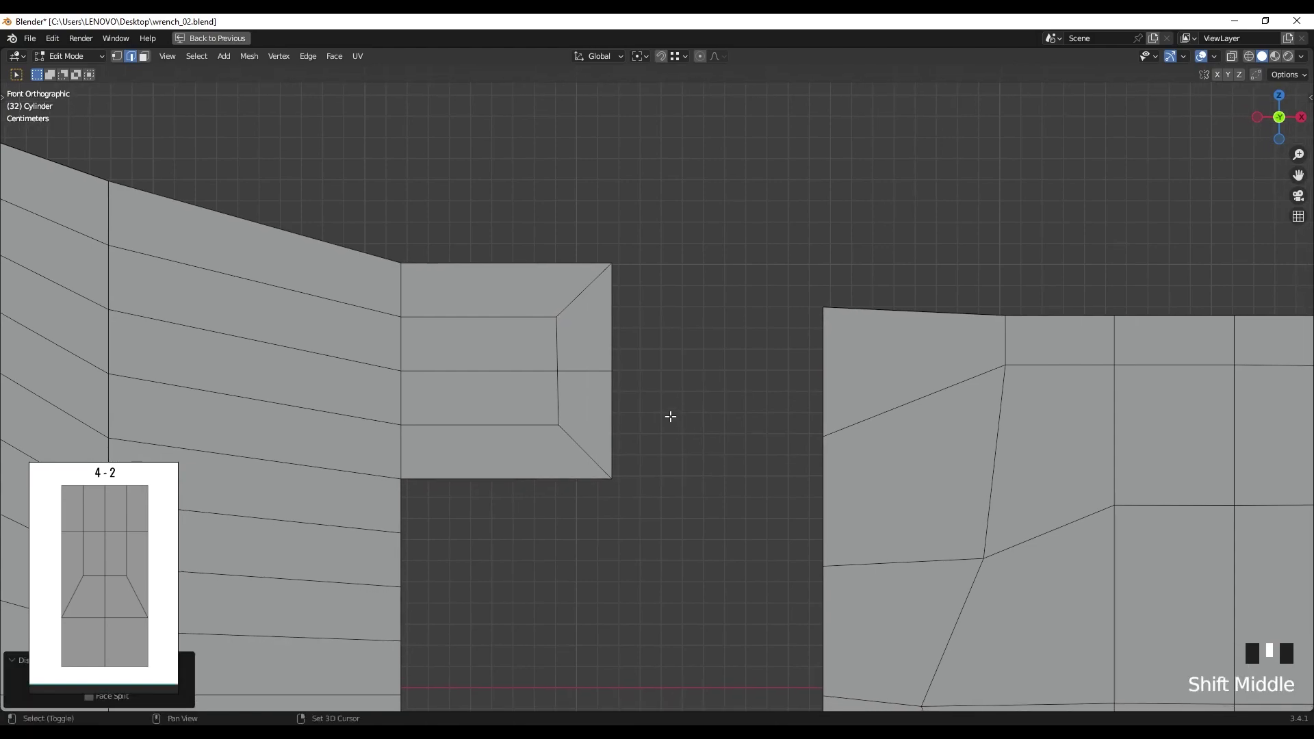
# Step: Fill two faces joining the reduction's two outer edges to the uppermost two boundary edges of the handle
pyautogui.click(613, 338)
pyautogui.keyDown('shift'); pyautogui.click(823, 382); pyautogui.keyUp('shift')
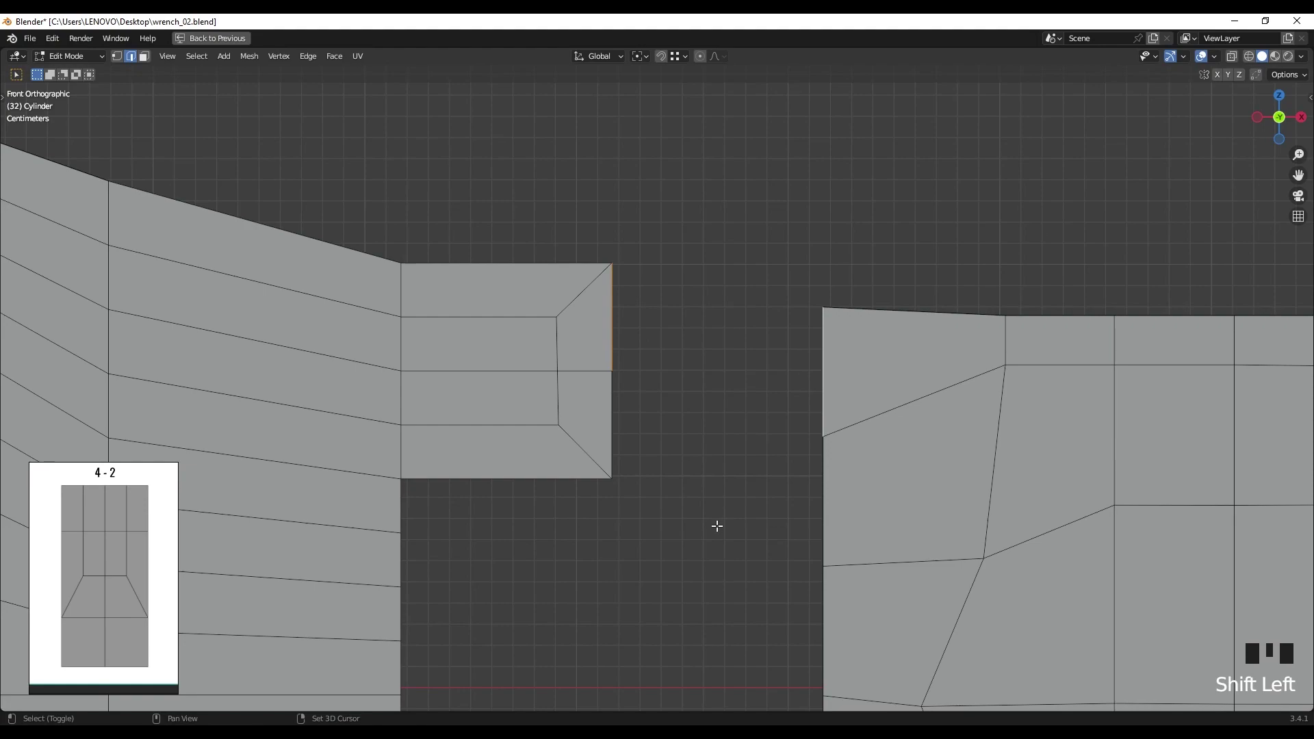
pyautogui.press('f')
pyautogui.keyDown('shift'); pyautogui.moveTo(719, 522); pyautogui.dragTo(704, 483, button='middle'); pyautogui.keyUp('shift')
pyautogui.click(660, 404)
pyautogui.keyDown('shift'); pyautogui.click(805, 469); pyautogui.keyUp('shift')
pyautogui.press('f')
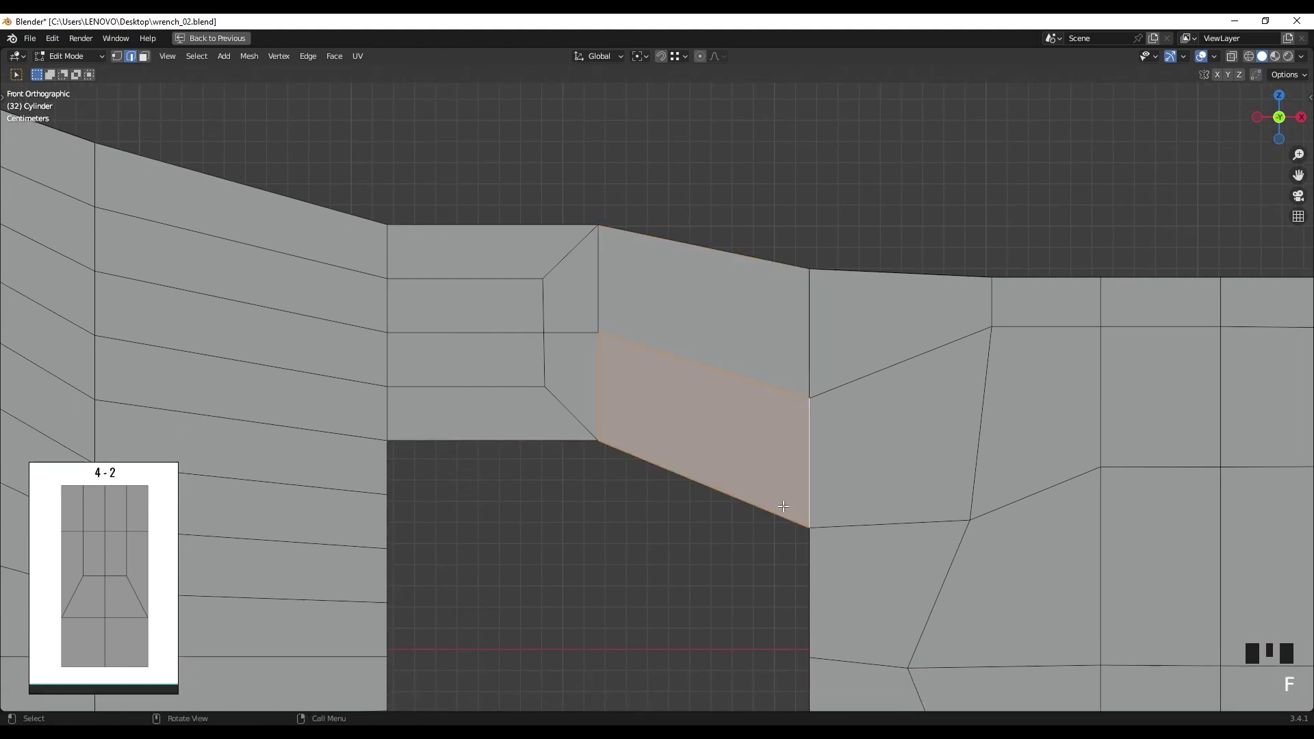
# Step: Move the reduction's vertices down about 0.015 m along Z and about 0.011 m toward the handle
pyautogui.scroll(-2, 664, 535)
pyautogui.keyDown('shift'); pyautogui.moveTo(664, 534); pyautogui.dragTo(660, 541, button='middle'); pyautogui.keyUp('shift')
pyautogui.press('1')
pyautogui.moveTo(526, 217); pyautogui.dragTo(668, 497)
pyautogui.press('g')
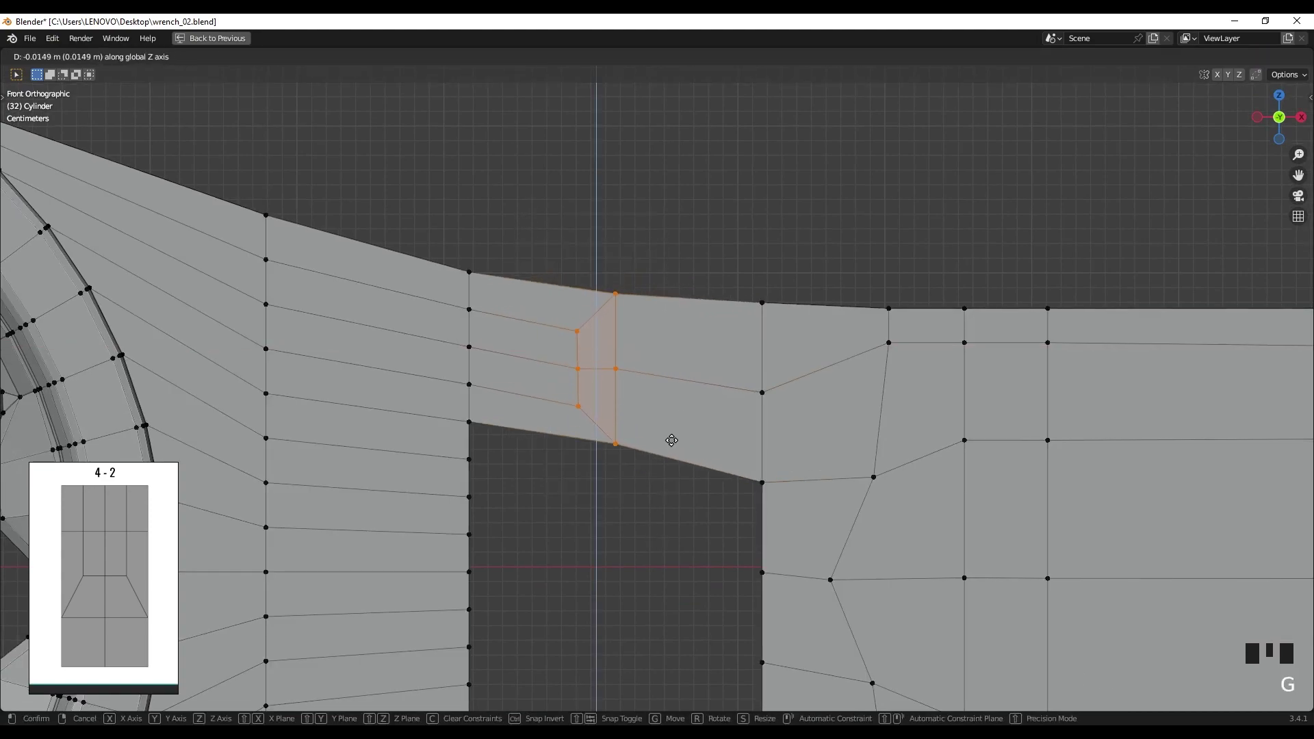
pyautogui.click(672, 440)
pyautogui.press('g')
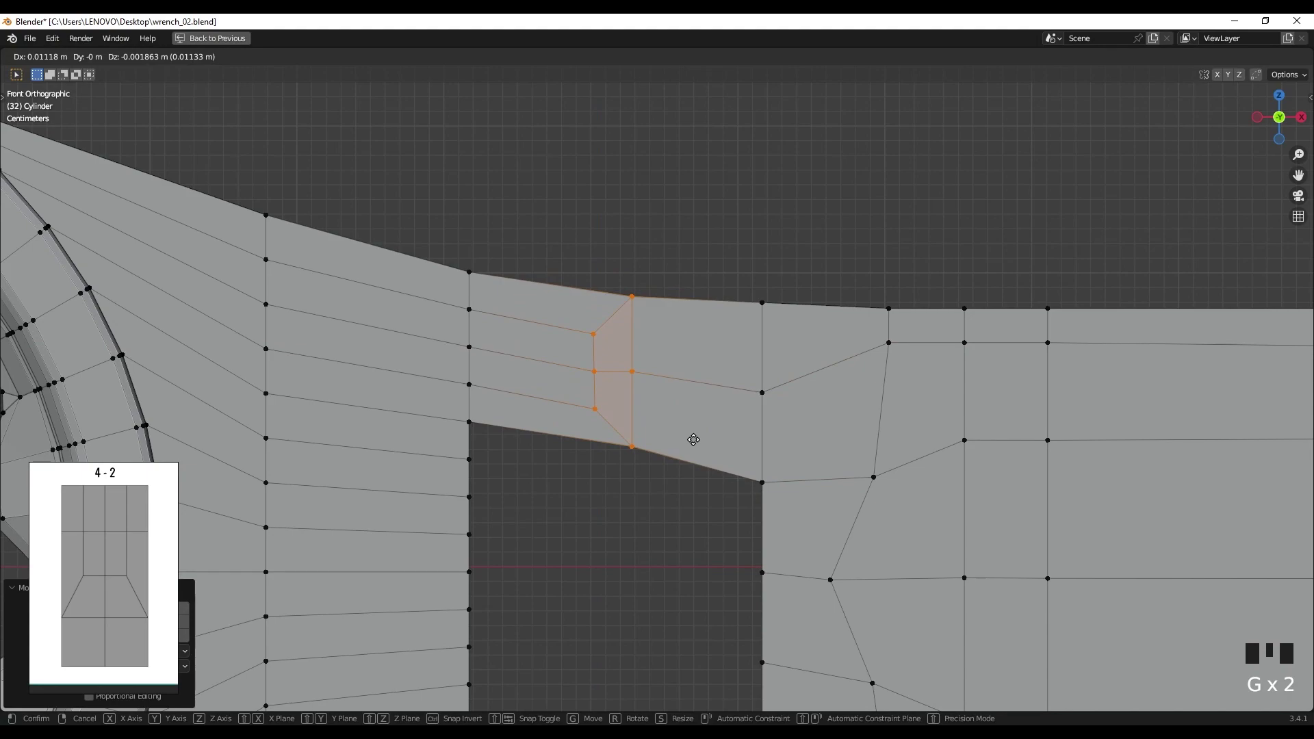
pyautogui.click(694, 440)
pyautogui.click(658, 491)
# Step: Nudge the middle vertex on the reduction's outer edge slightly downward to even out the edge flow
pyautogui.scroll(3, 692, 255)
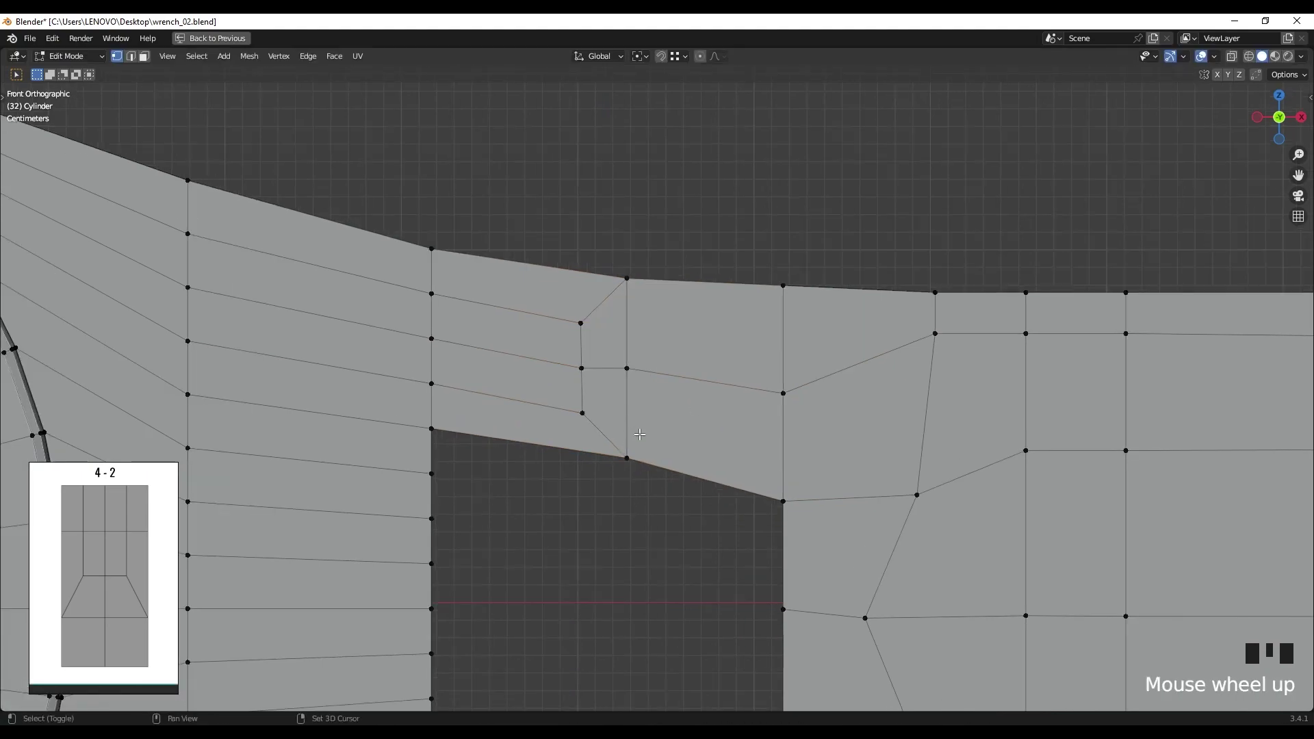
pyautogui.scroll(1, 498, 410)
pyautogui.keyDown('shift'); pyautogui.moveTo(498, 410); pyautogui.dragTo(506, 421, button='middle'); pyautogui.keyUp('shift')
pyautogui.press('1')
pyautogui.click(652, 384)
pyautogui.press('g')
pyautogui.click(657, 390)
# Step: Select the faces around the finished 4-2 reduction one by one to check that each is a quad
pyautogui.press('3')
pyautogui.click(483, 267)
pyautogui.click(479, 315)
pyautogui.click(482, 405)
pyautogui.click(591, 407)
pyautogui.click(592, 407)
pyautogui.click(597, 339)
pyautogui.click(654, 335)
pyautogui.click(688, 424)
# Step: Select the next four head faces and the single handle face opposite them to compare them for a 4-1 reduction
pyautogui.keyDown('shift'); pyautogui.moveTo(688, 425); pyautogui.dragTo(484, 331, button='middle'); pyautogui.keyUp('shift')
pyautogui.moveTo(485, 324); pyautogui.dragTo(420, 490)
pyautogui.keyDown('shift'); pyautogui.click(897, 455); pyautogui.keyUp('shift')
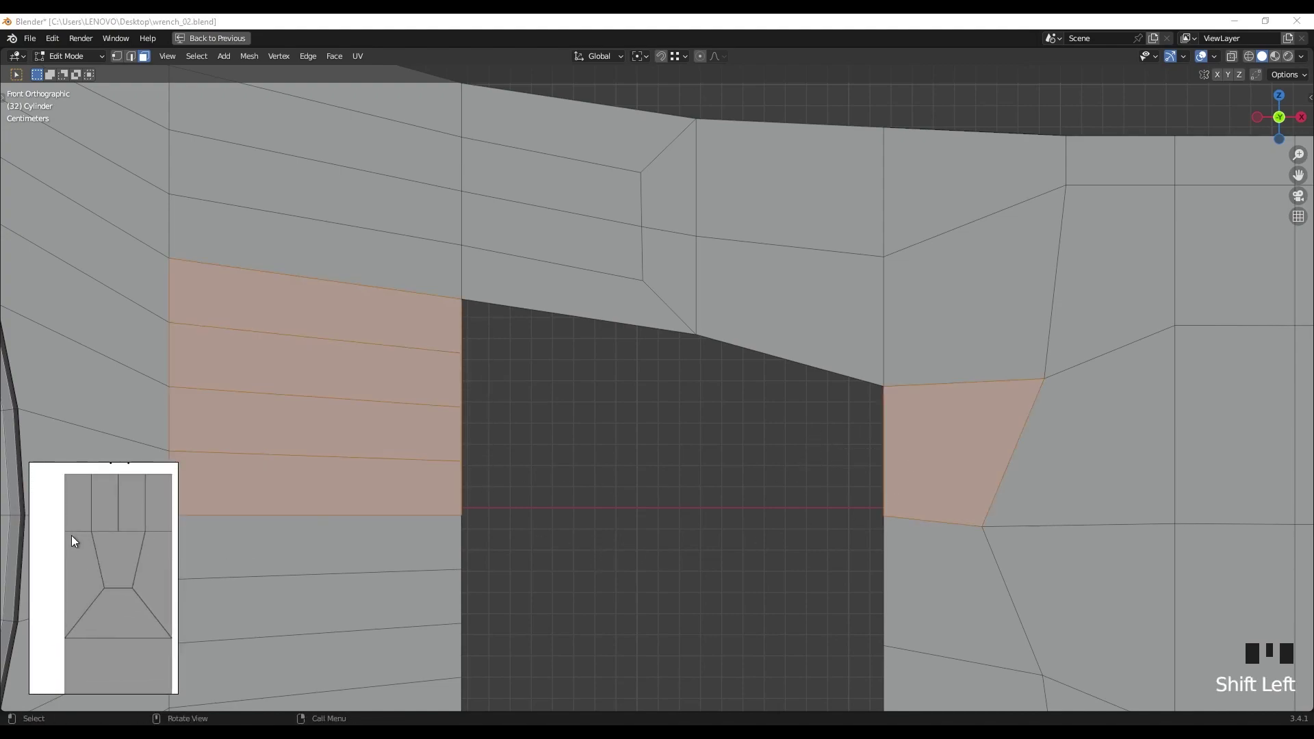
# Step: Extrude the four open head edges opposite the single handle face about 0.11 m toward the handle
pyautogui.keyDown('shift'); pyautogui.moveTo(563, 451); pyautogui.dragTo(559, 451, button='middle'); pyautogui.keyUp('shift')
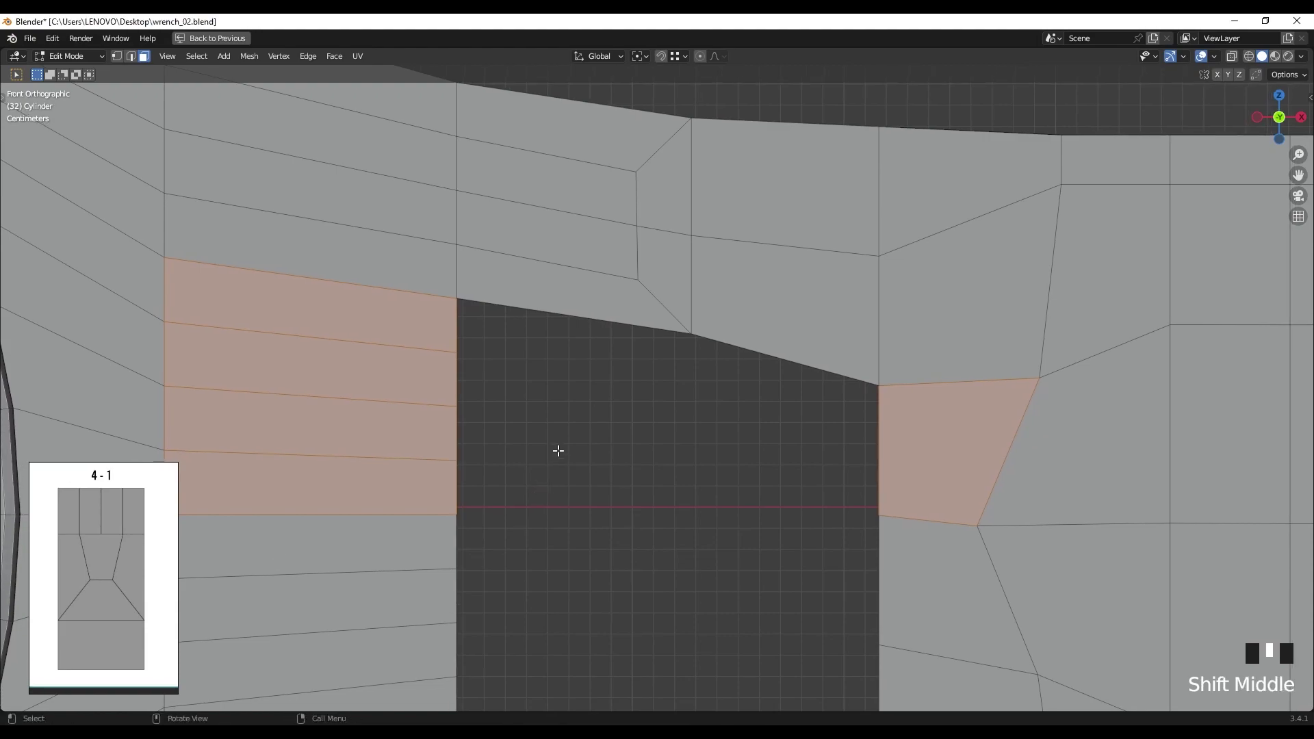
pyautogui.press('2')
pyautogui.click(458, 336)
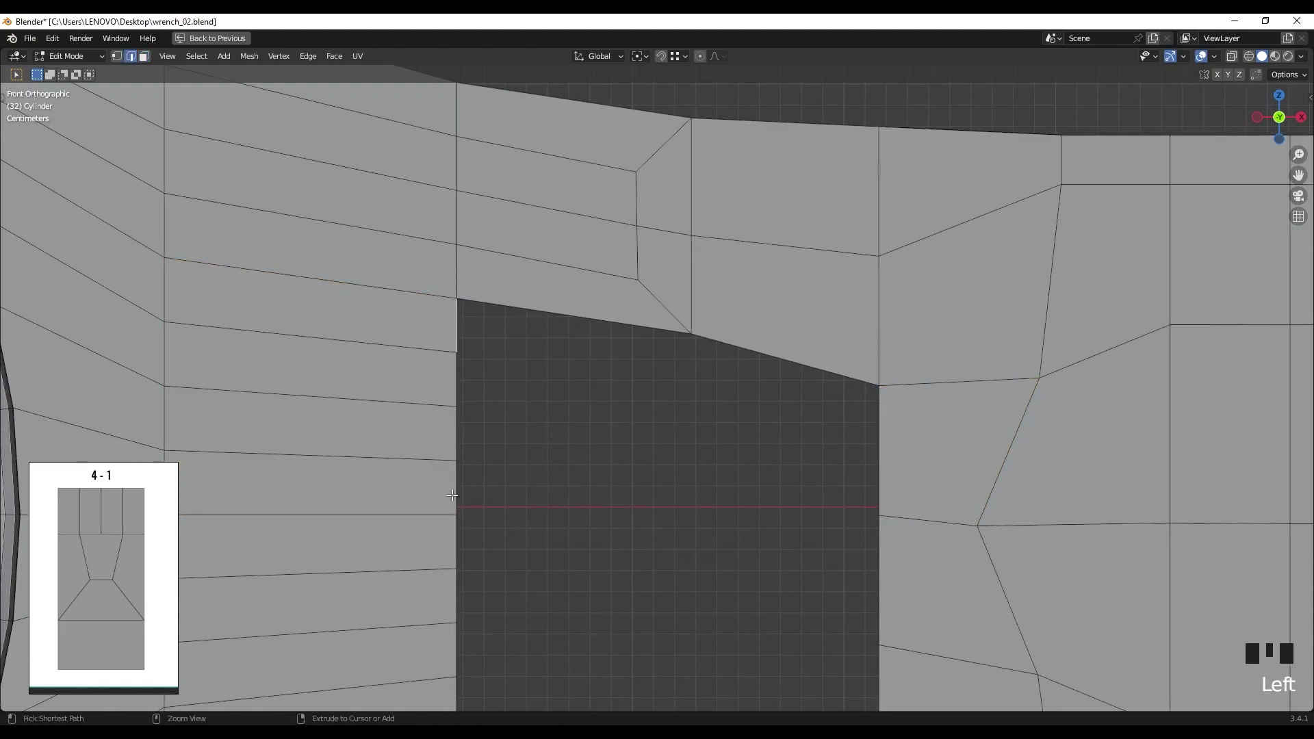
pyautogui.keyDown('ctrl'); pyautogui.click(505, 463); pyautogui.keyUp('ctrl')
pyautogui.press('e')
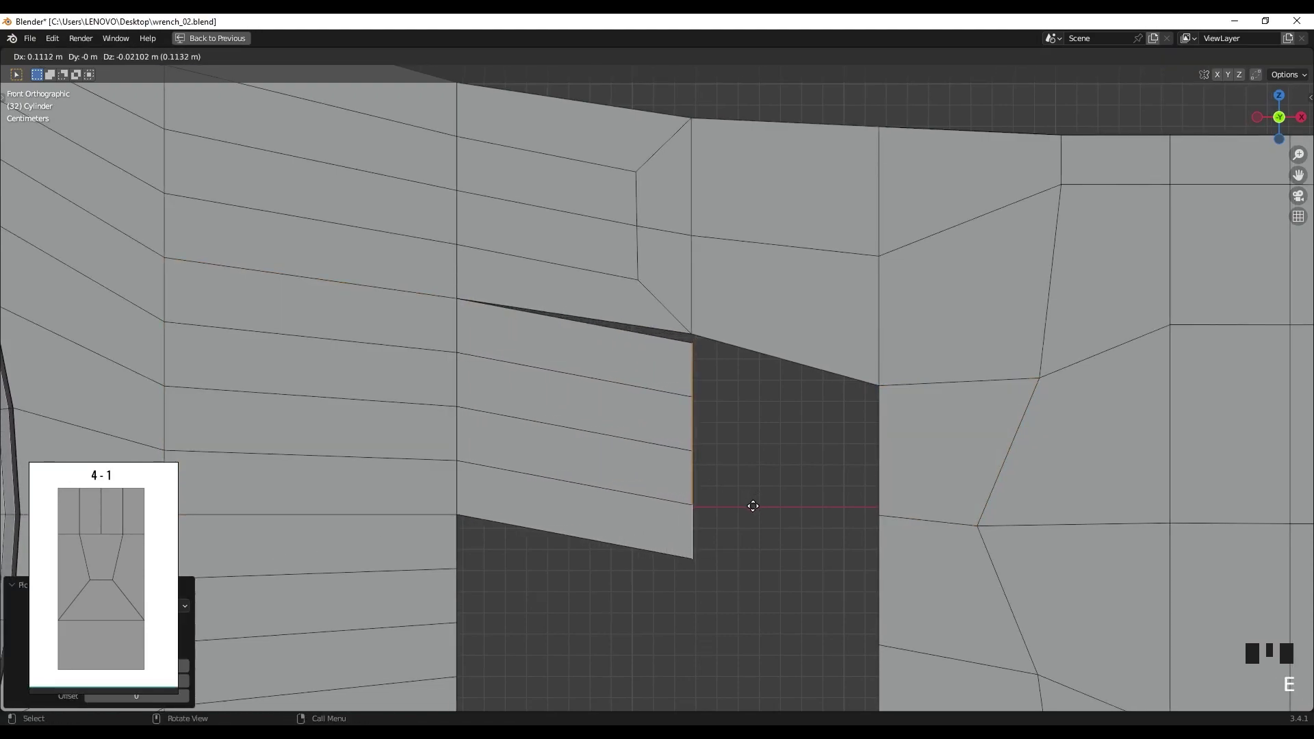
pyautogui.click(753, 505)
# Step: Knife-cut a bracket shape across the four extruded faces, from the upper outer corner through two inner points to the lower outer corner
pyautogui.press('k')
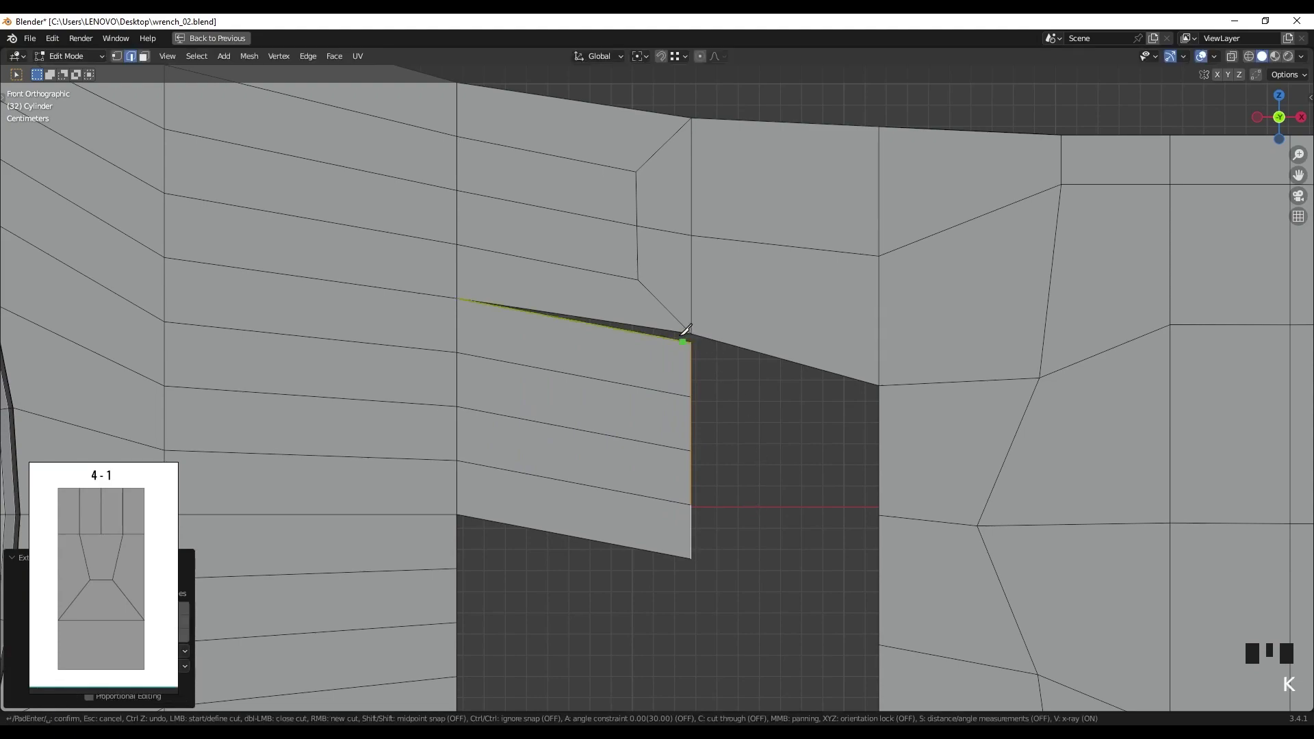
pyautogui.click(640, 388)
pyautogui.click(637, 494)
pyautogui.click(691, 558)
pyautogui.press('Return')
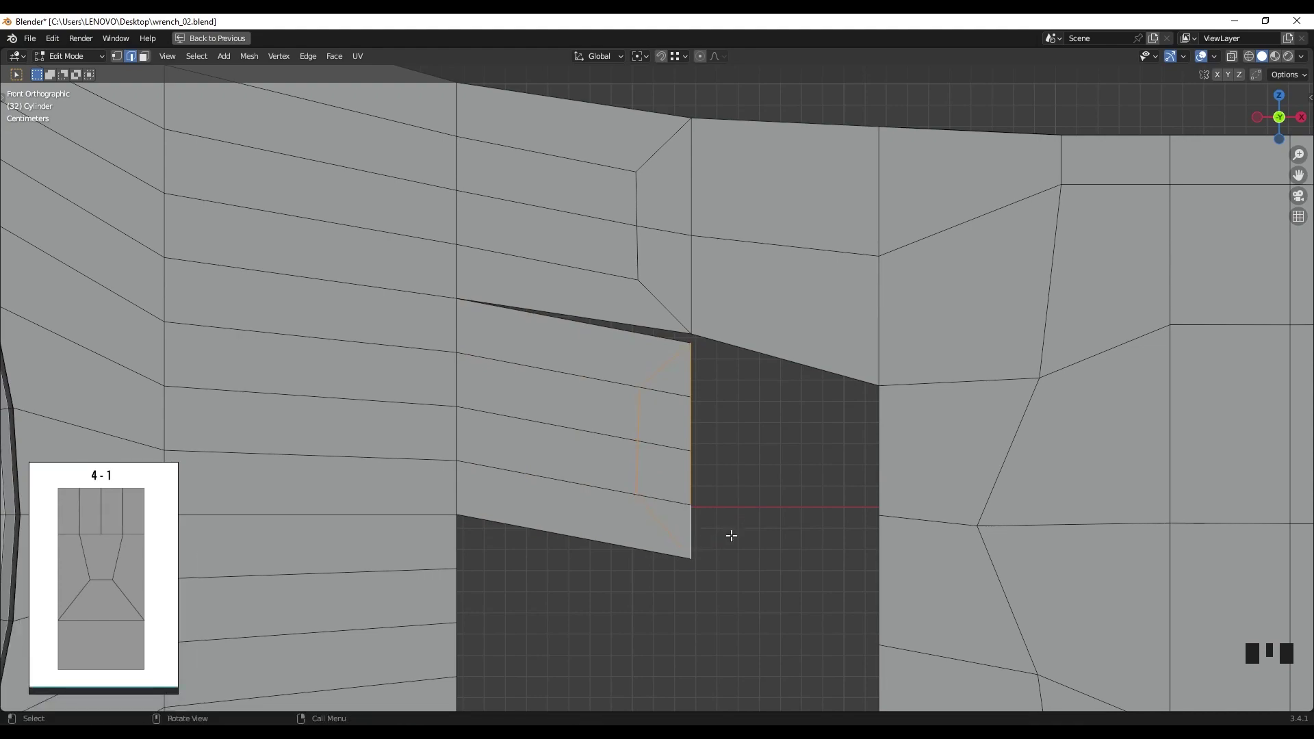
# Step: Dissolve the leftover horizontal edges inside and outside the bracket cut to form the 4-1 reduction
pyautogui.click(731, 471)
pyautogui.click(675, 394)
pyautogui.keyDown('shift'); pyautogui.click(608, 433); pyautogui.keyUp('shift')
pyautogui.keyDown('shift'); pyautogui.click(656, 443); pyautogui.keyUp('shift')
pyautogui.keyDown('shift'); pyautogui.click(661, 499); pyautogui.keyUp('shift')
pyautogui.press('x')
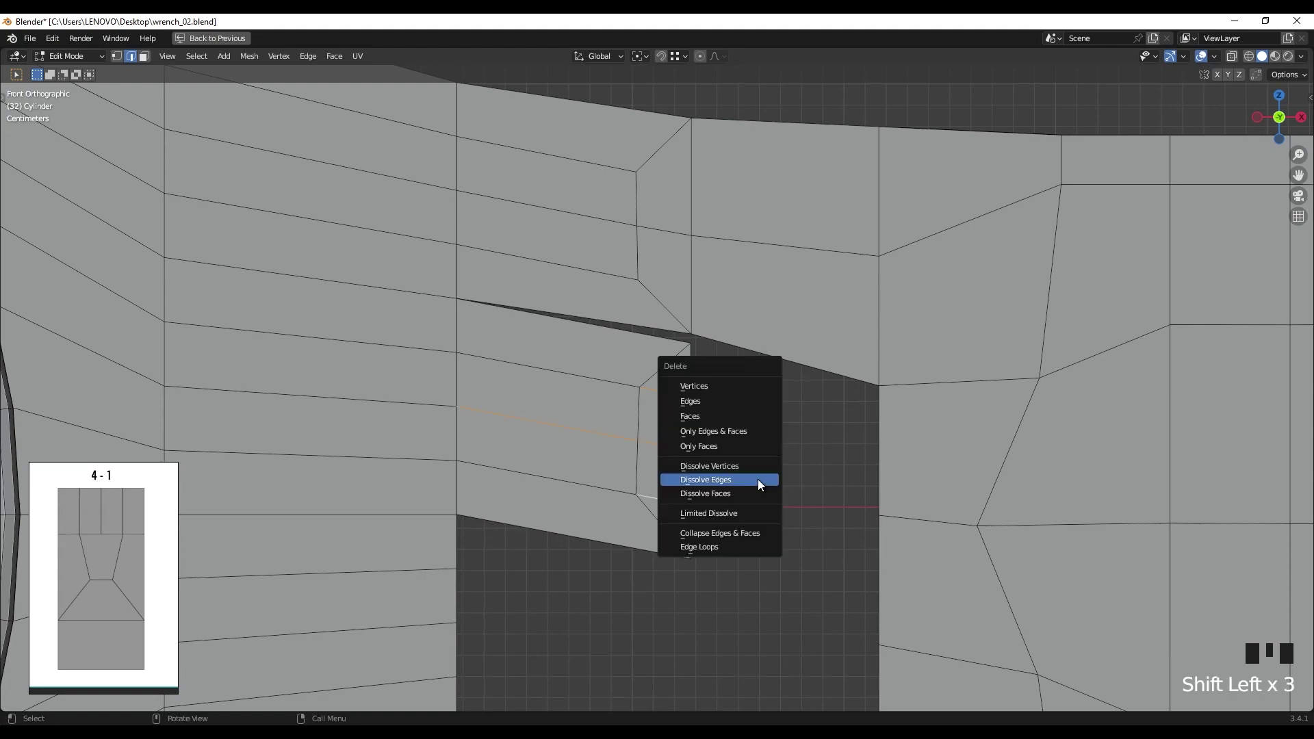
pyautogui.click(757, 478)
pyautogui.keyDown('shift'); pyautogui.moveTo(757, 478); pyautogui.dragTo(743, 493, button='middle'); pyautogui.keyUp('shift')
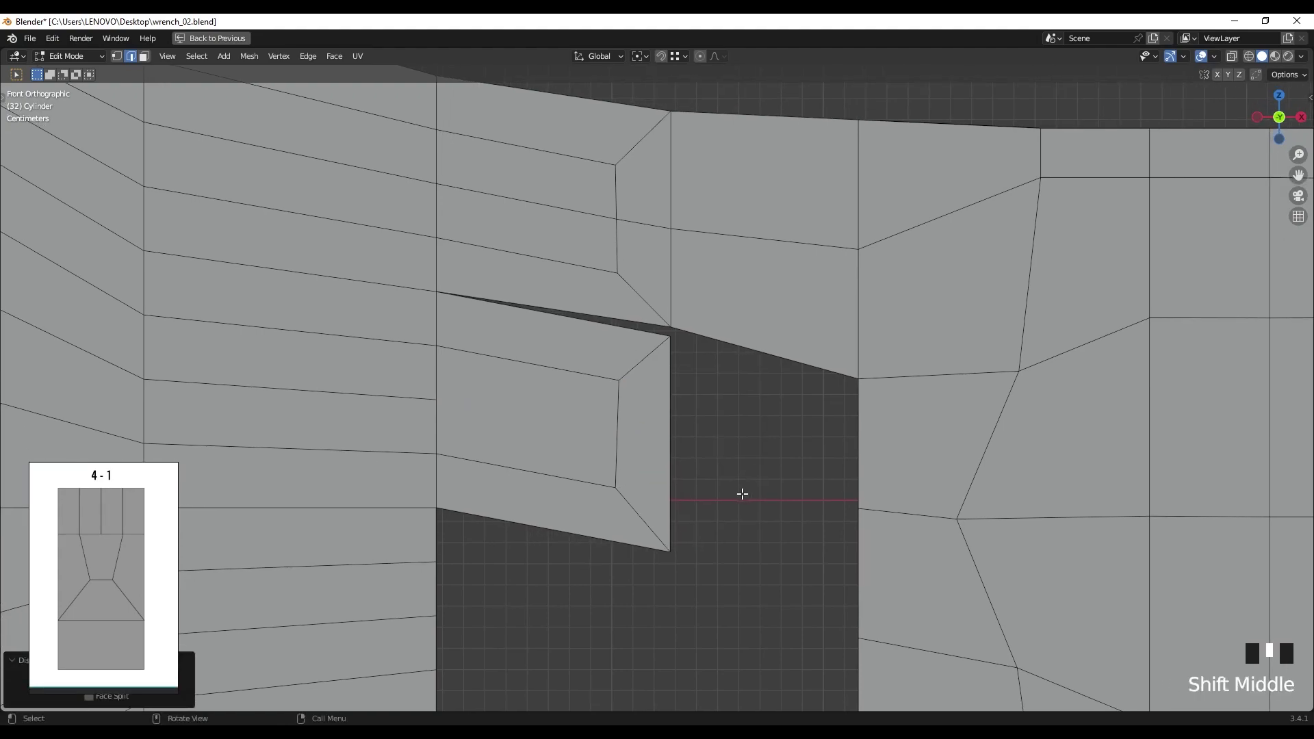
# Step: Fill a face between the 4-1 reduction's outer edge and the opposite handle edge
pyautogui.click(677, 444)
pyautogui.keyDown('shift'); pyautogui.click(857, 446); pyautogui.keyUp('shift')
pyautogui.press('f')
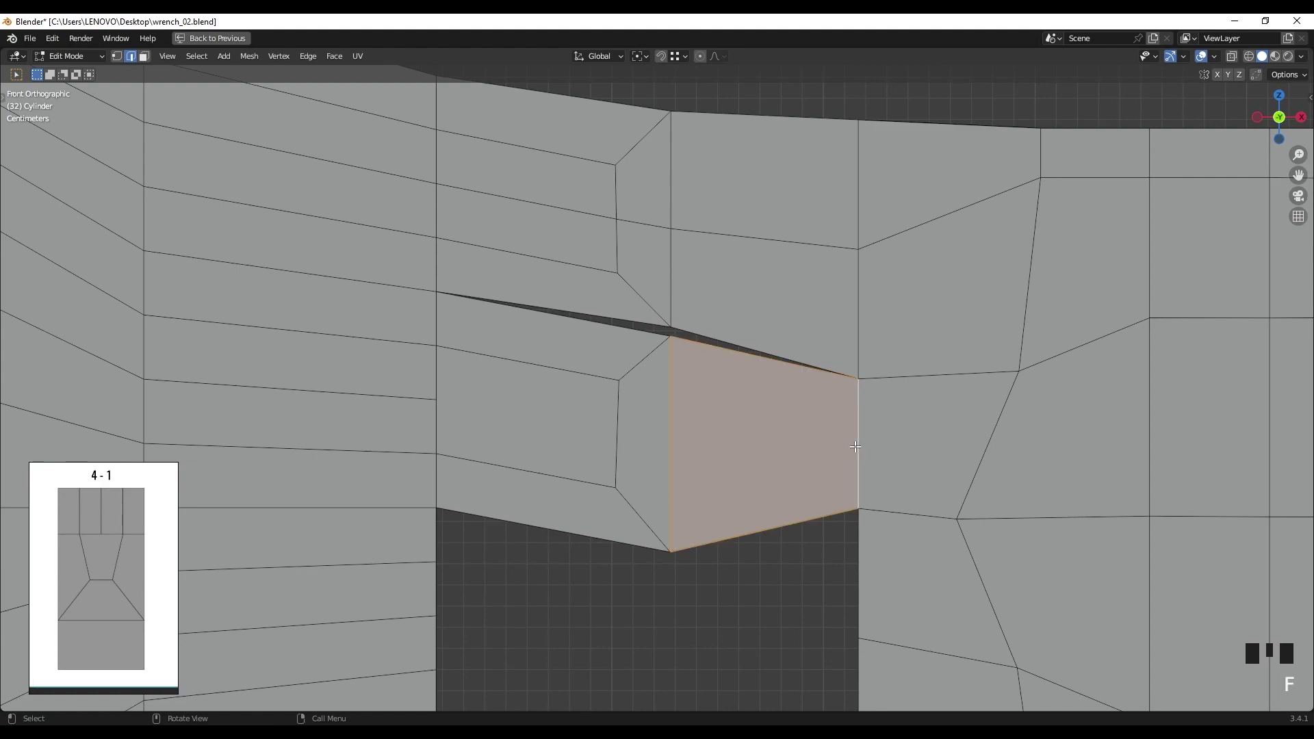
# Step: Merge the two unjoined corner vertices between the 4-2 and 4-1 reductions at their center
pyautogui.scroll(2, 856, 446)
pyautogui.keyDown('shift'); pyautogui.moveTo(680, 434); pyautogui.dragTo(662, 463, button='middle'); pyautogui.keyUp('shift')
pyautogui.press('1')
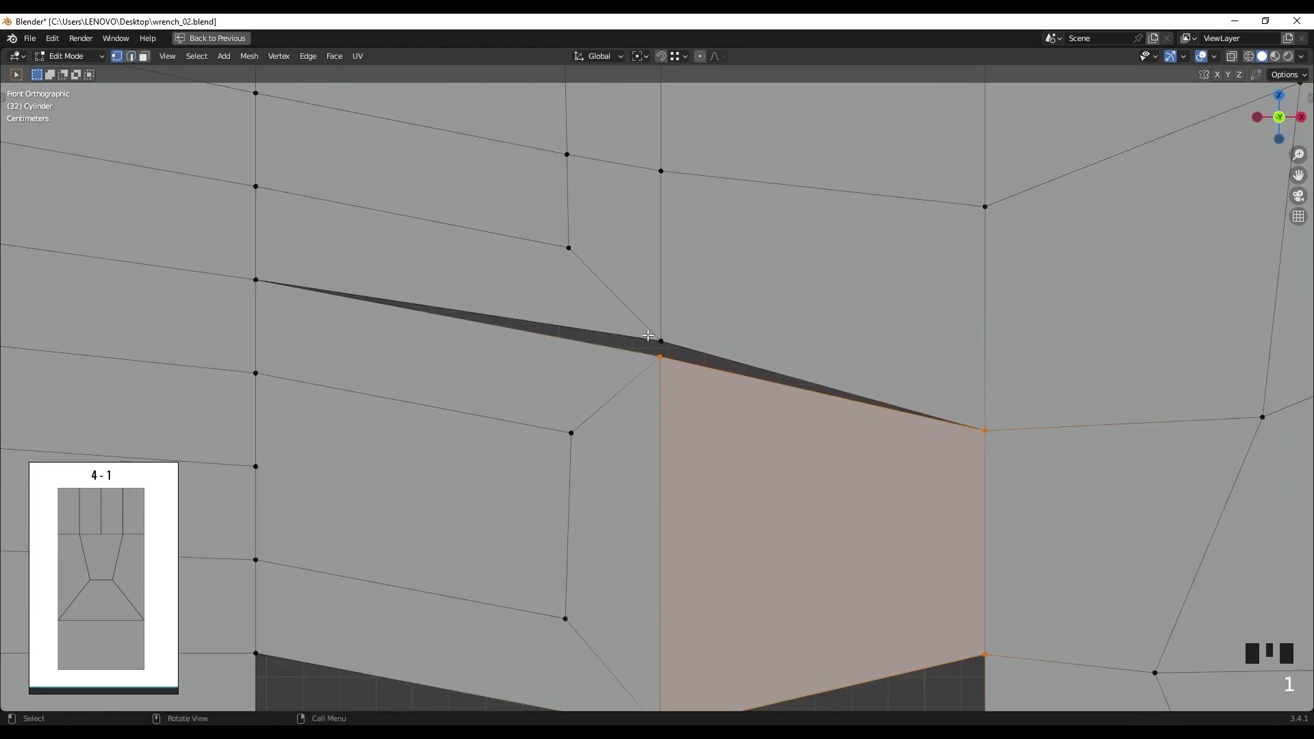
pyautogui.moveTo(644, 328); pyautogui.dragTo(678, 364)
pyautogui.press('m')
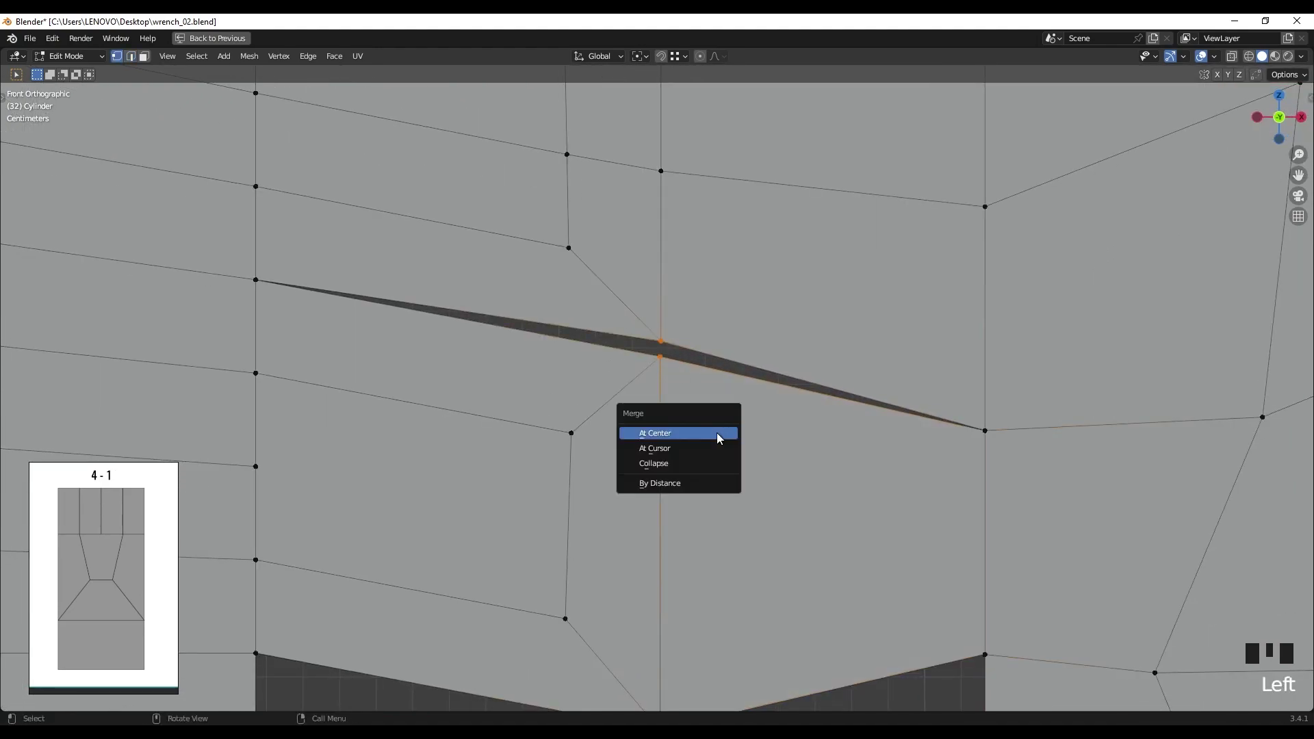
pyautogui.click(717, 433)
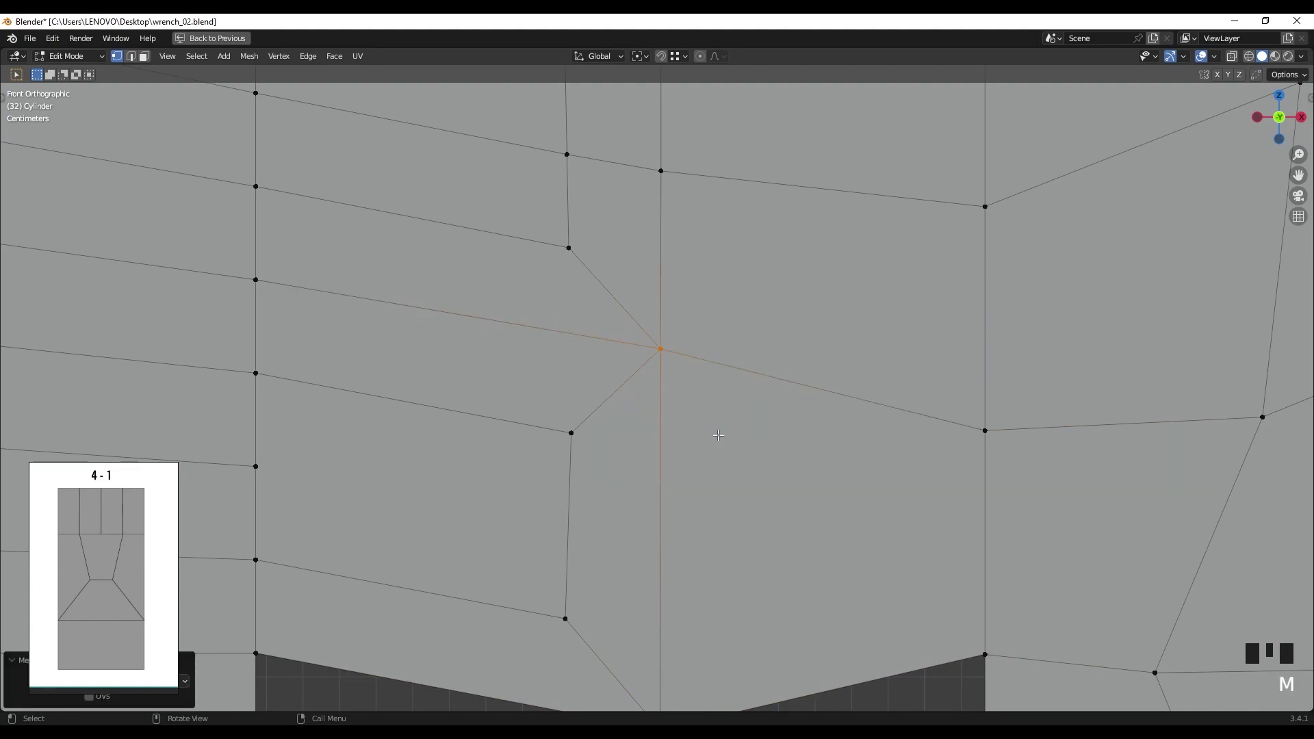
# Step: Move the 4-1 reduction's lower inner and outer corner vertices up to level its bottom edge
pyautogui.scroll(-3, 569, 496)
pyautogui.keyDown('shift'); pyautogui.moveTo(564, 500); pyautogui.dragTo(559, 437, button='middle'); pyautogui.keyUp('shift')
pyautogui.moveTo(559, 437); pyautogui.dragTo(729, 575)
pyautogui.press('g')
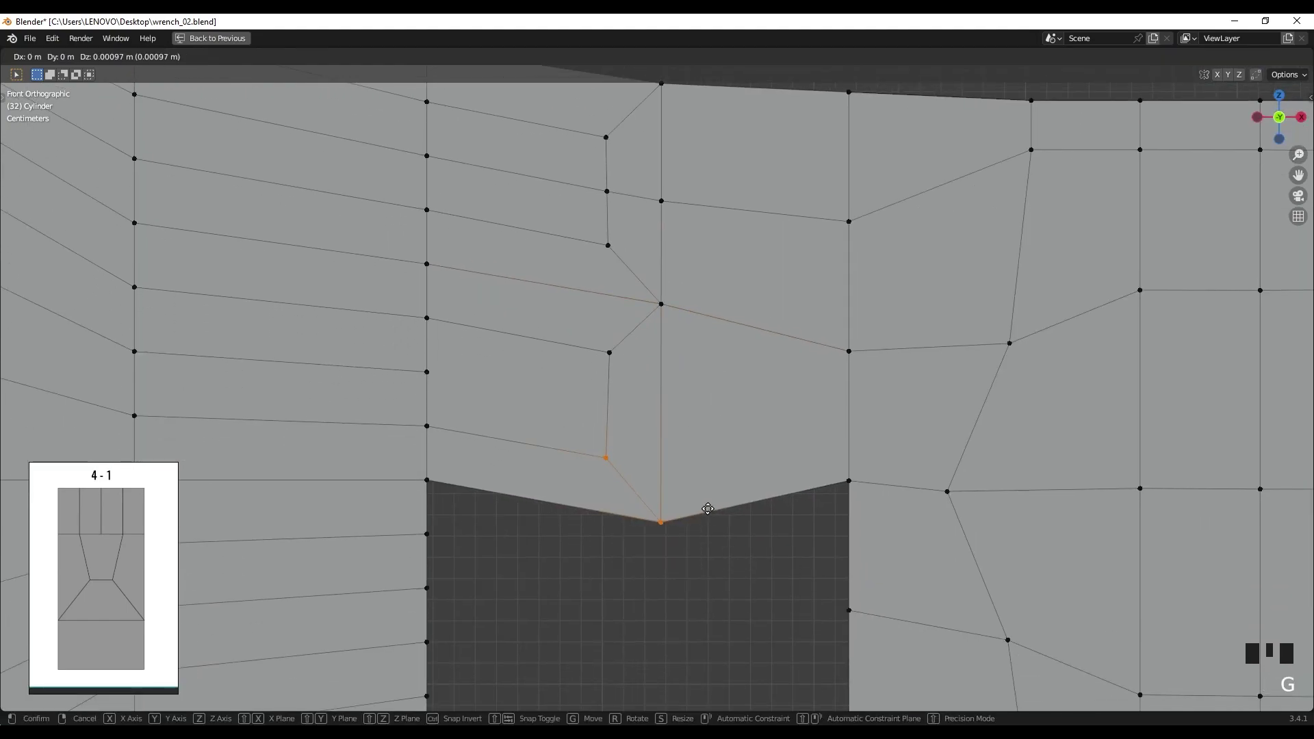
pyautogui.click(707, 468)
# Step: Reposition the 4-1 reduction's upper and lower inner vertices to even out the edge flow
pyautogui.click(609, 352)
pyautogui.press('g')
pyautogui.moveTo(619, 367); pyautogui.dragTo(613, 356, button='middle')
pyautogui.click(613, 356)
pyautogui.click(606, 413)
pyautogui.press('g')
pyautogui.moveTo(607, 415); pyautogui.dragTo(612, 440, button='middle')
pyautogui.click(639, 491)
pyautogui.click(683, 507)
# Step: Examine the middle head vertex and the large face inside the 4-1 reduction to check its vertex count
pyautogui.scroll(-1, 683, 508)
pyautogui.keyDown('shift'); pyautogui.moveTo(683, 510); pyautogui.dragTo(649, 529, button='middle'); pyautogui.keyUp('shift')
pyautogui.scroll(-1, 683, 538)
pyautogui.scroll(-1, 683, 535)
pyautogui.scroll(3, 675, 528)
pyautogui.scroll(-1, 649, 526)
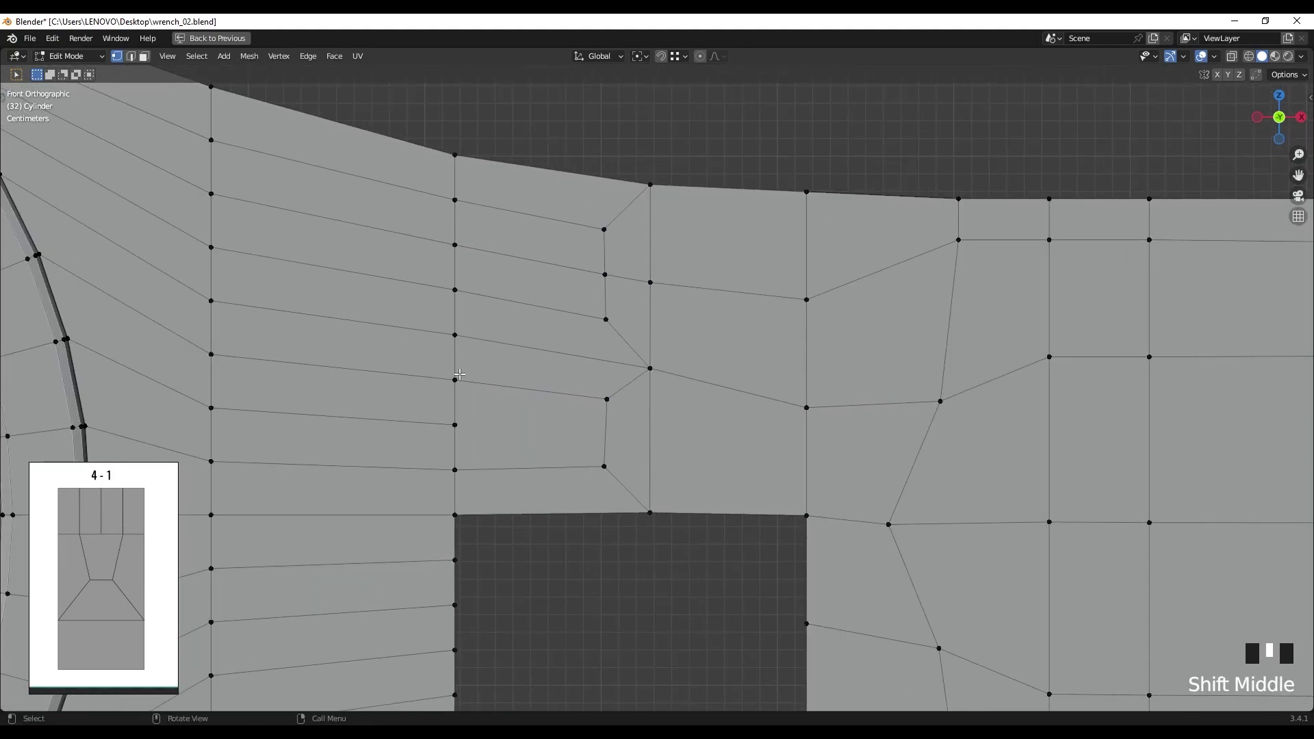
pyautogui.keyDown('shift'); pyautogui.moveTo(466, 474); pyautogui.dragTo(507, 474, button='middle'); pyautogui.keyUp('shift')
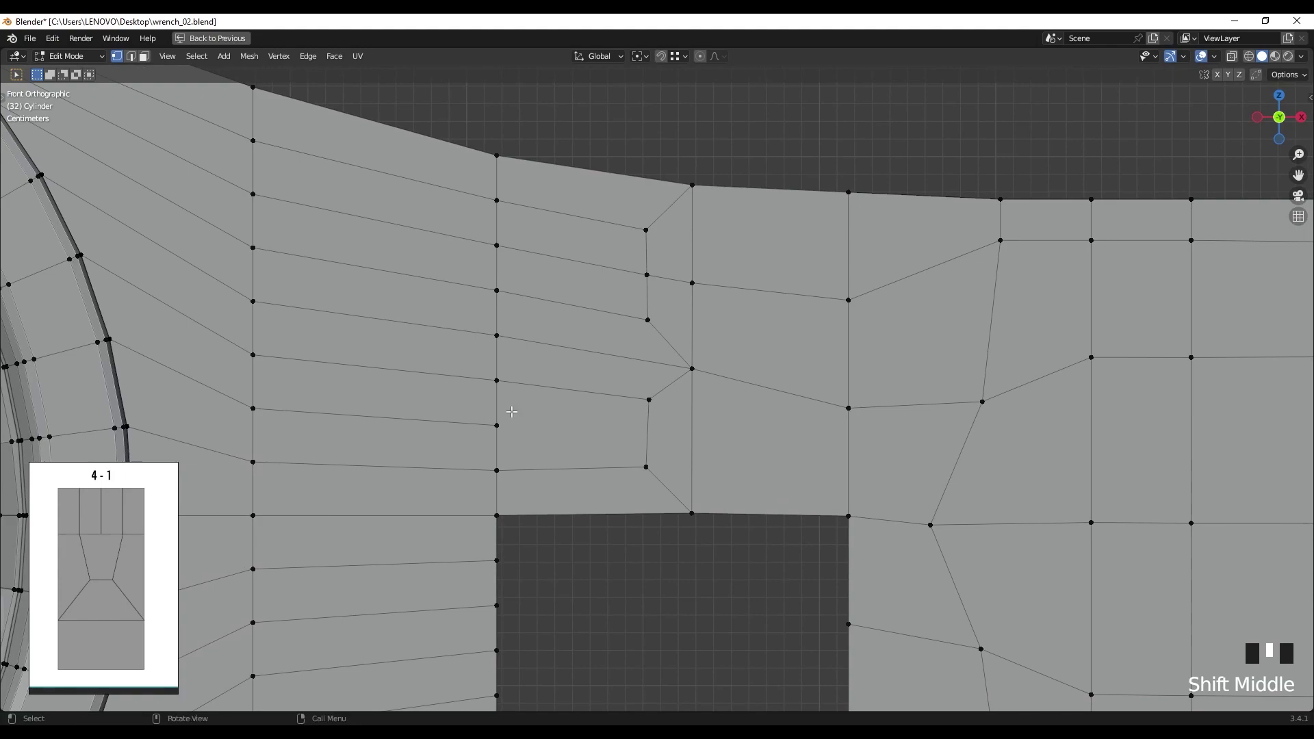
pyautogui.click(495, 426)
pyautogui.press('3')
pyautogui.click(553, 421)
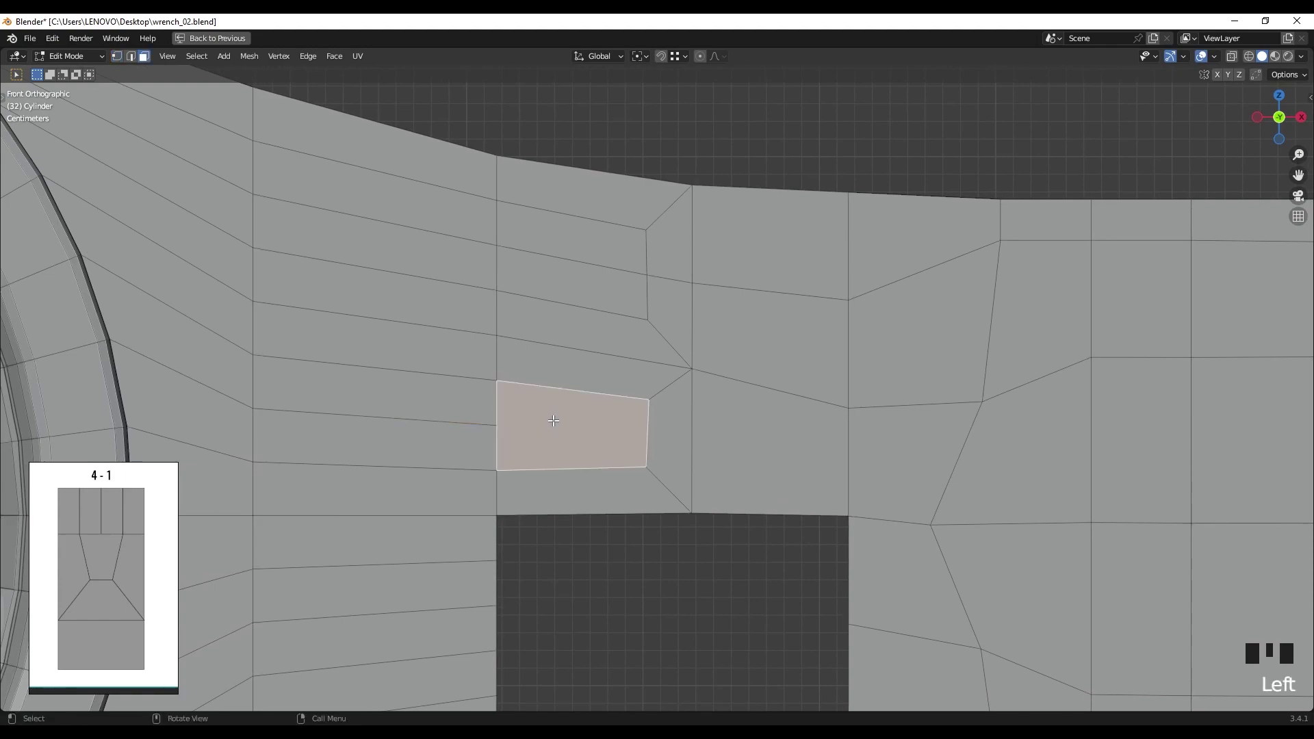
pyautogui.press('g')
pyautogui.rightClick(582, 424)
pyautogui.click(655, 194)
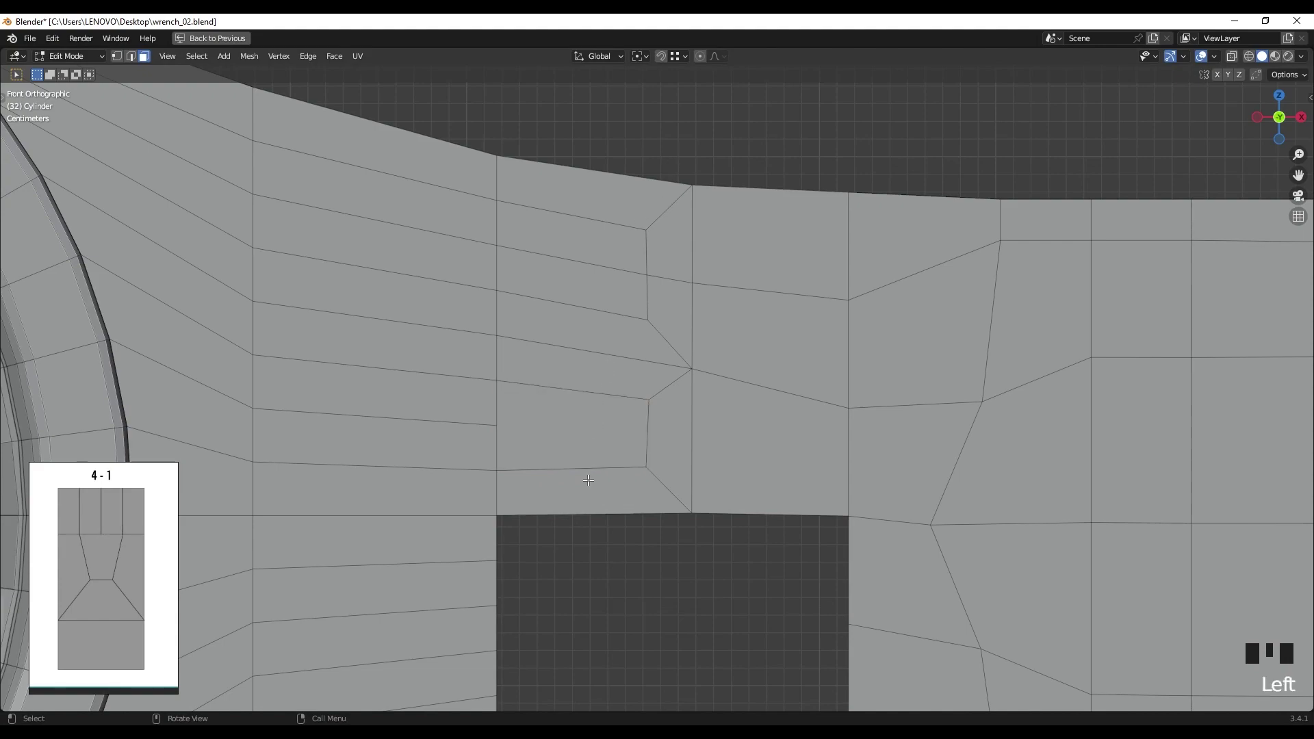
# Step: Extrude the three outer edges along the top of the transition about 0.073 m along the Y axis
pyautogui.scroll(-4, 587, 478)
pyautogui.keyDown('shift'); pyautogui.moveTo(608, 487); pyautogui.dragTo(499, 445, button='middle'); pyautogui.keyUp('shift')
pyautogui.scroll(2, 614, 483)
pyautogui.hotkey('ctrl', 'space')
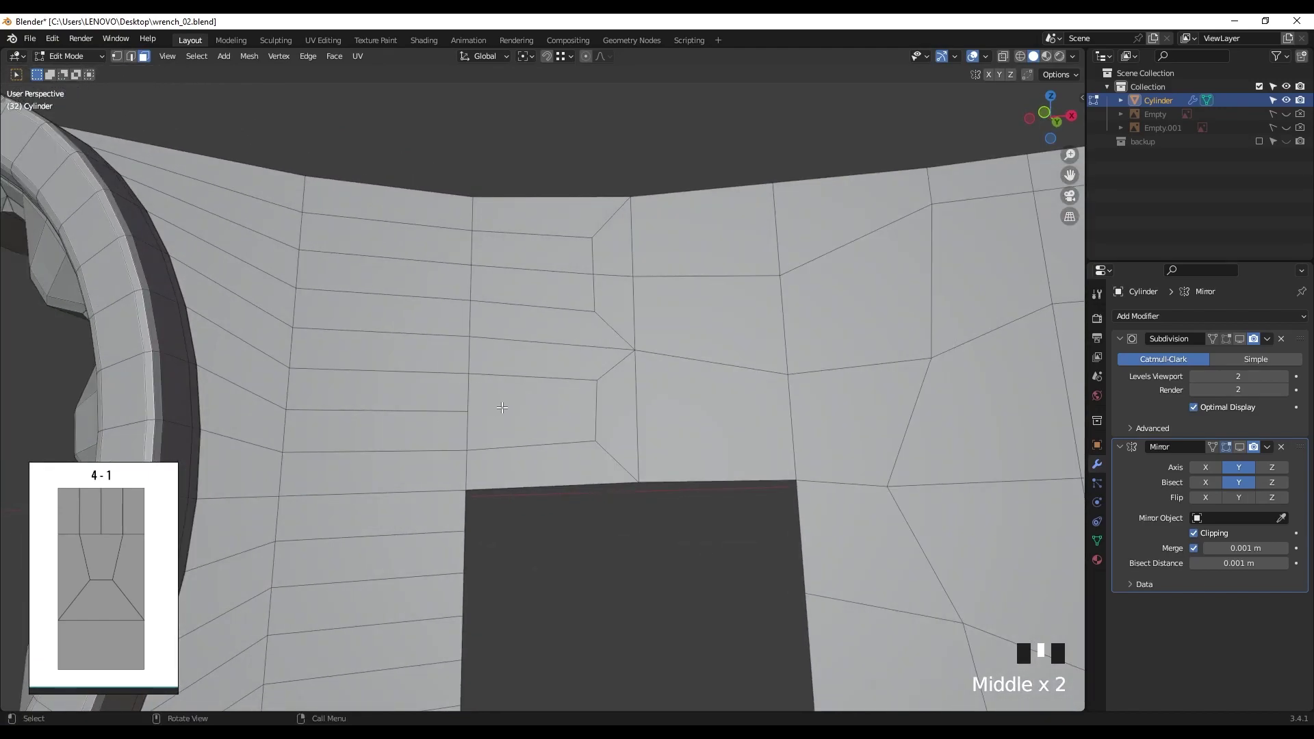
pyautogui.moveTo(571, 404); pyautogui.dragTo(443, 291, button='middle')
pyautogui.click(442, 288)
pyautogui.press('2')
pyautogui.click(493, 306)
pyautogui.keyDown('shift'); pyautogui.click(601, 347); pyautogui.keyUp('shift')
pyautogui.keyDown('shift'); pyautogui.click(620, 352); pyautogui.keyUp('shift')
pyautogui.moveTo(642, 392)
pyautogui.mouseDown(button='middle')
pyautogui.moveTo(609, 384)
pyautogui.moveTo(636, 401)
pyautogui.mouseUp(button='middle')
pyautogui.press('e')
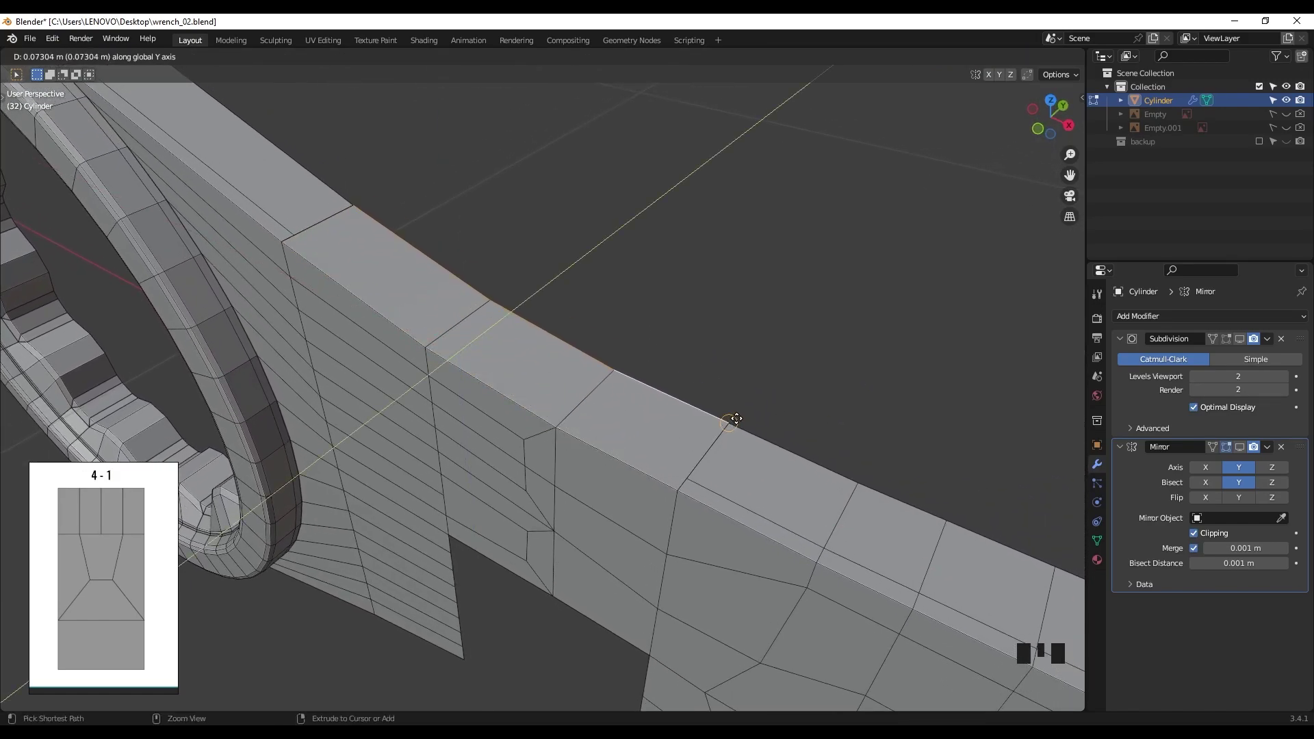
pyautogui.click(733, 424)
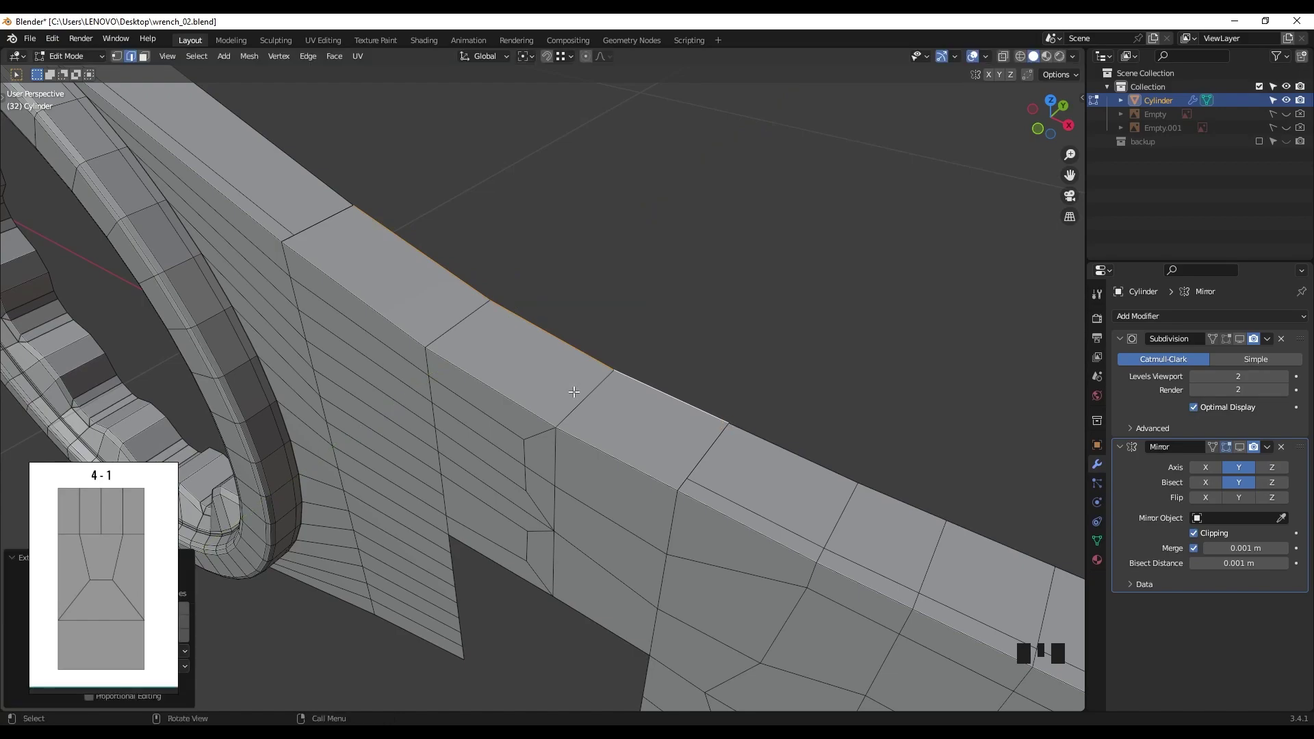
# Step: Add a lengthwise loop cut to the extruded top strip and slide it close to the front edge
pyautogui.keyDown('shift'); pyautogui.moveTo(457, 341); pyautogui.dragTo(466, 346, button='middle'); pyautogui.keyUp('shift')
pyautogui.hotkey('ctrl', 'r')
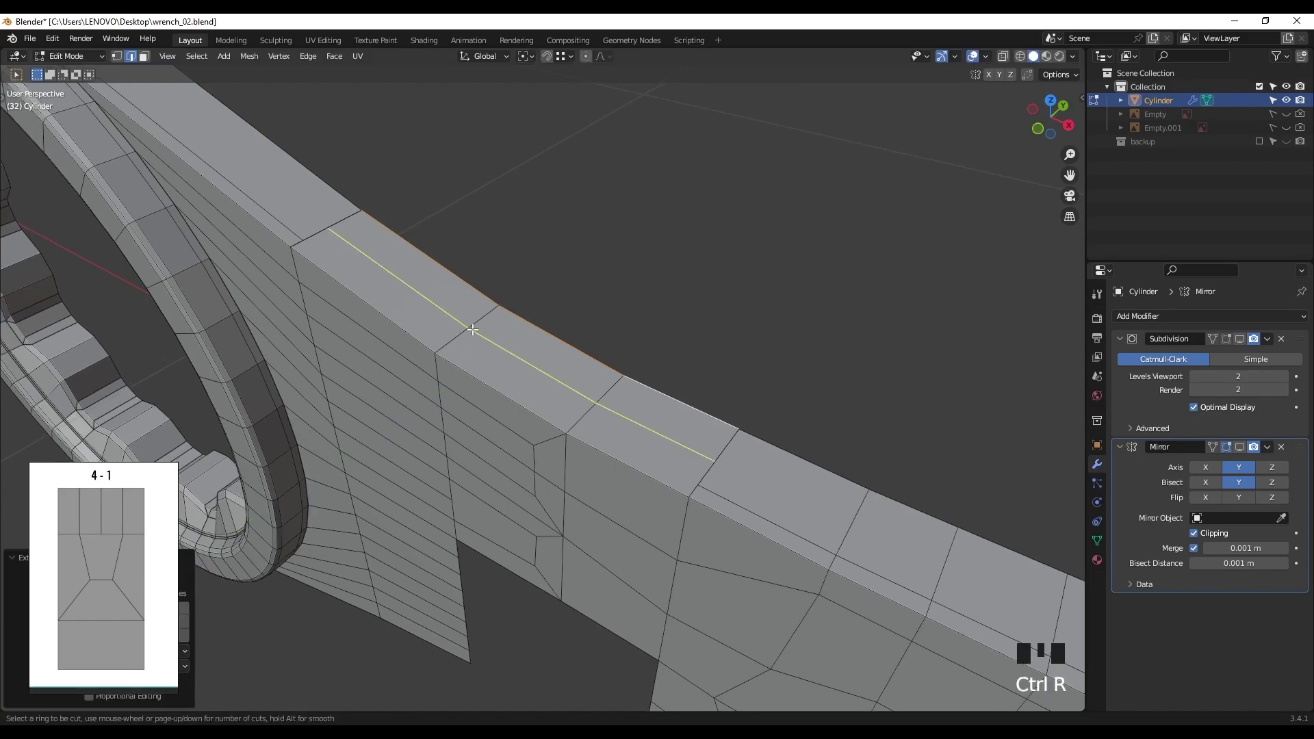
pyautogui.click(472, 330)
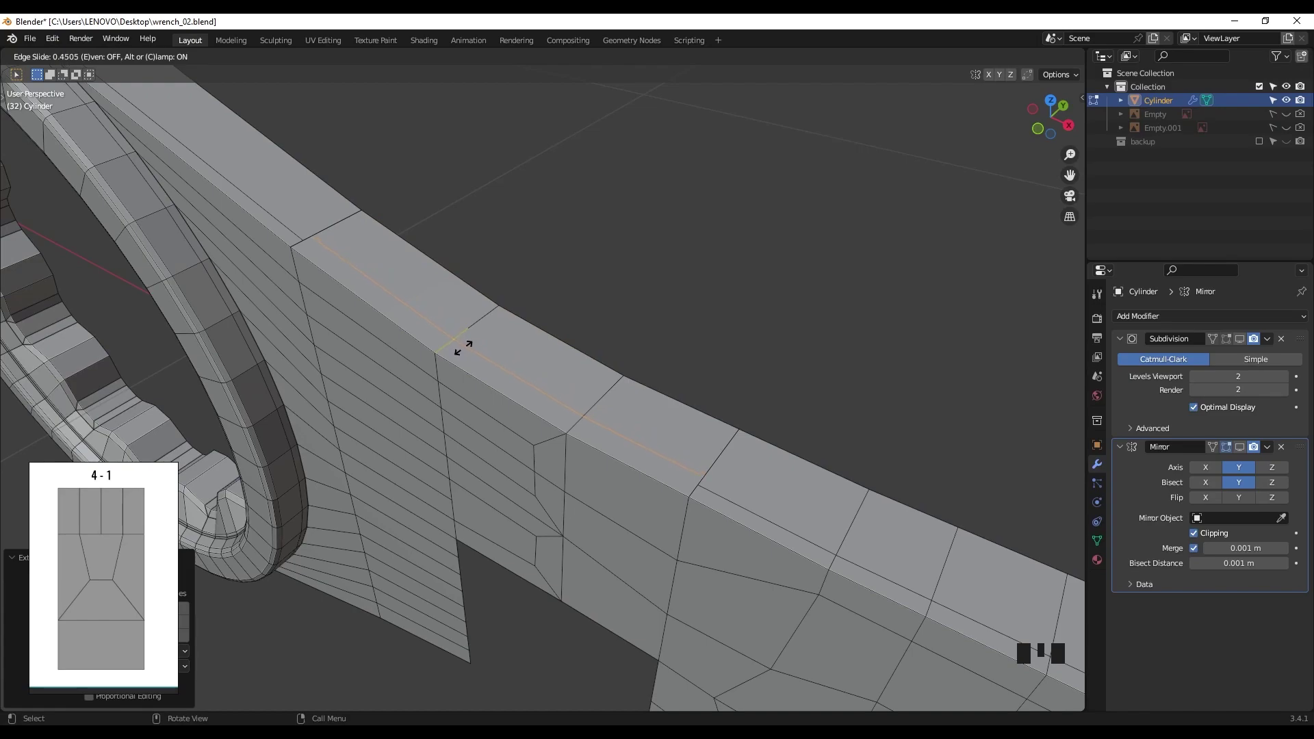
pyautogui.click(700, 485)
# Step: Select the whole mesh and merge its overlapping vertices by distance
pyautogui.moveTo(701, 487); pyautogui.dragTo(638, 406, button='middle')
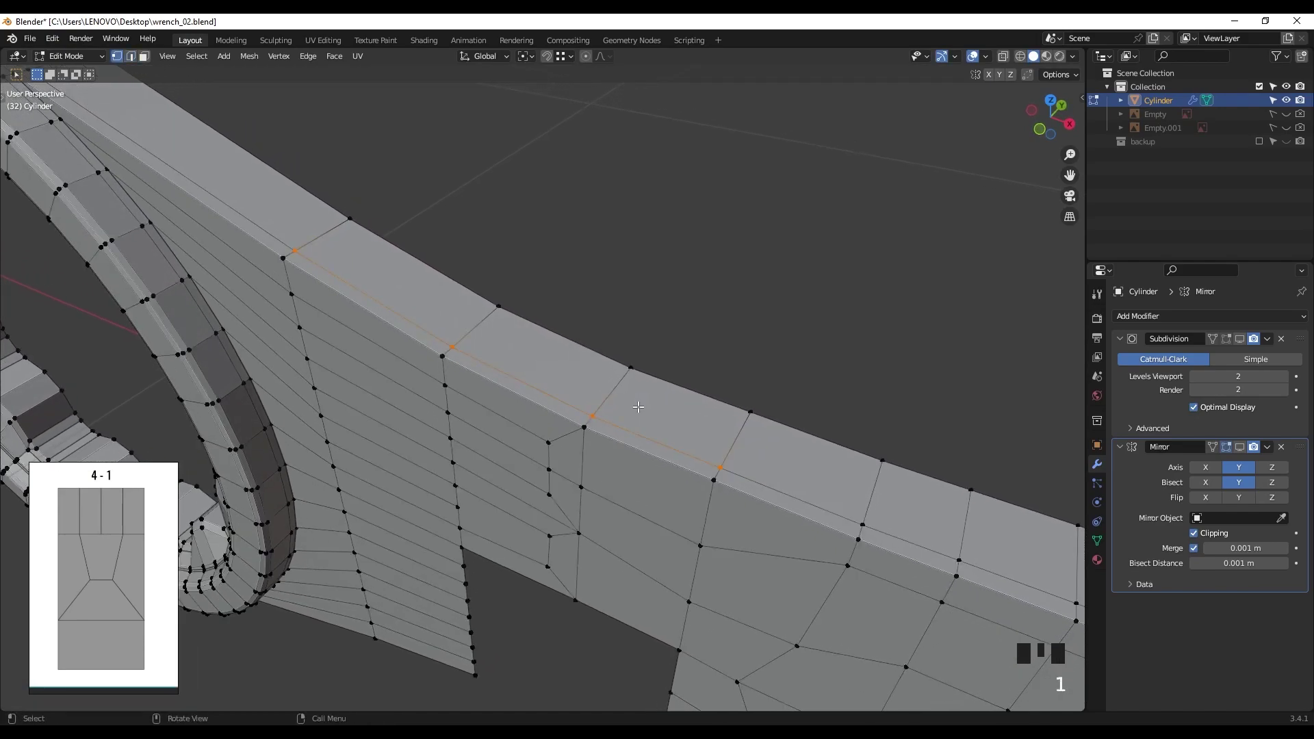
pyautogui.press('a')
pyautogui.press('m')
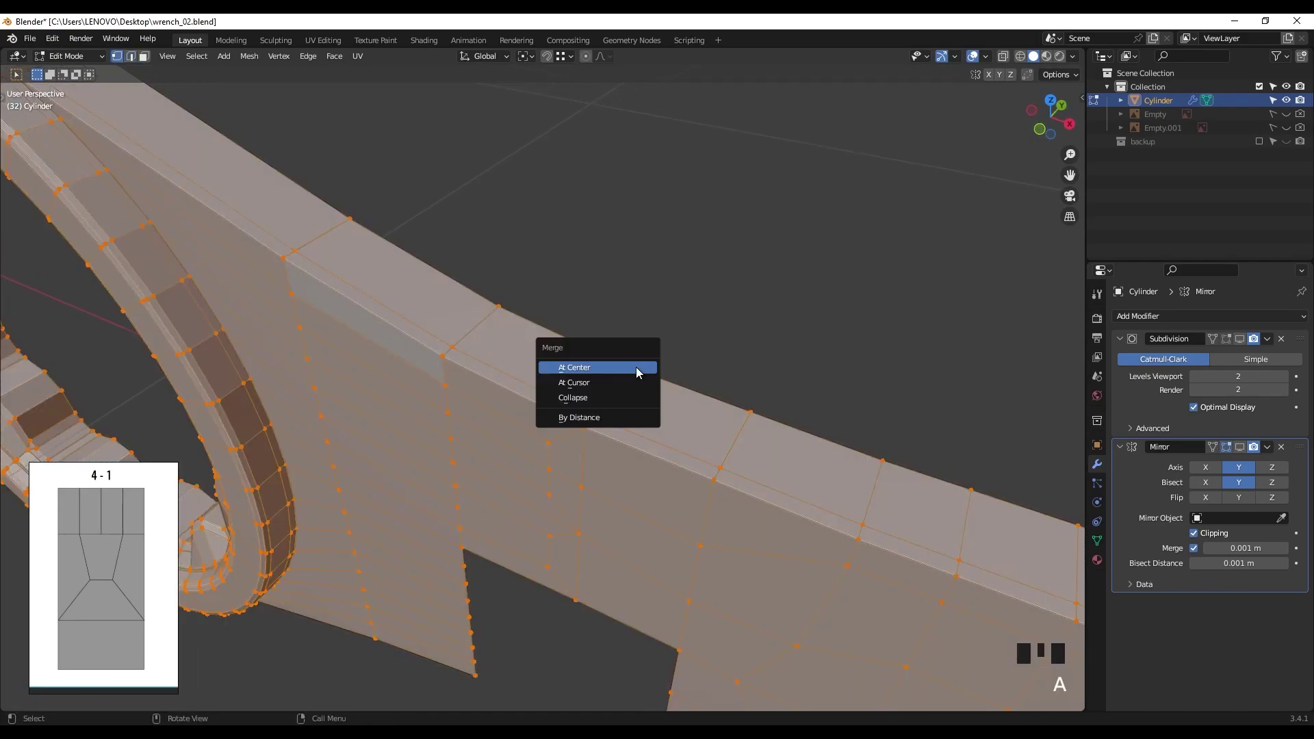
pyautogui.click(612, 418)
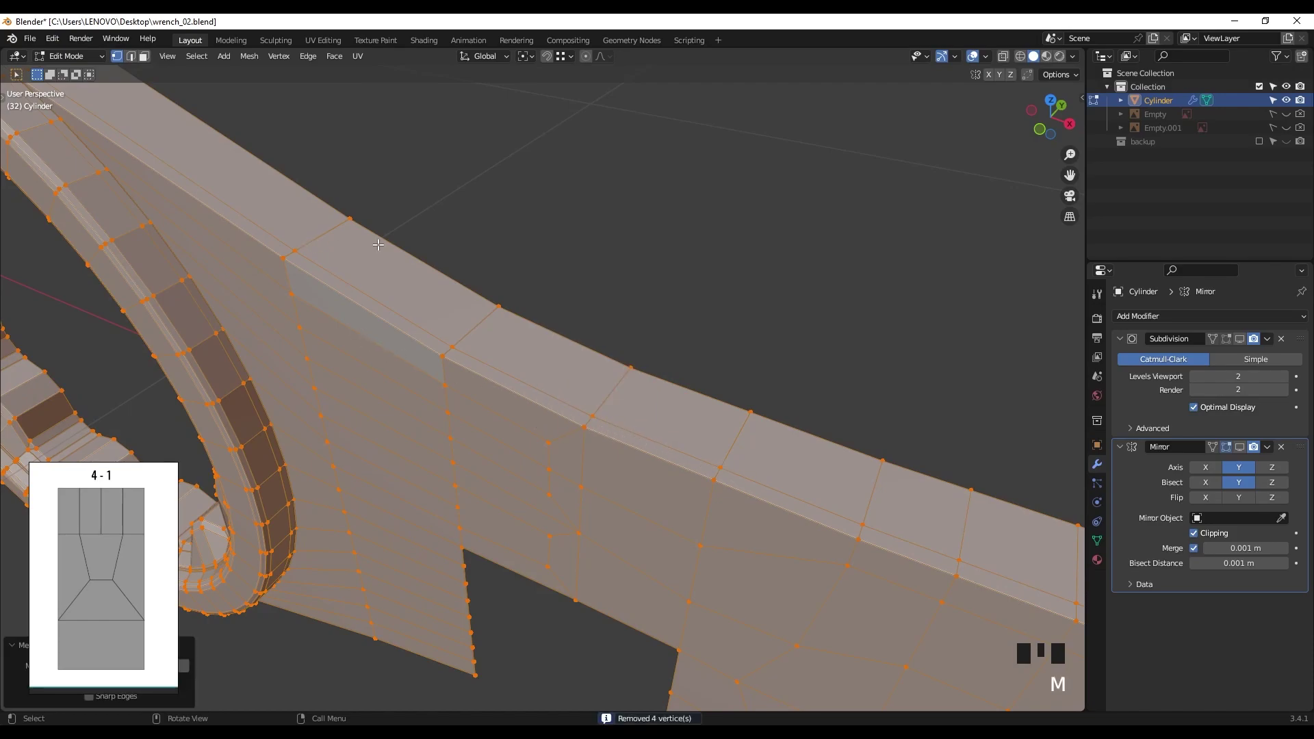
pyautogui.click(411, 239)
# Step: Show the Subdivision modifier in the viewport and inspect the smoothed top edge in Object Mode
pyautogui.moveTo(557, 381)
pyautogui.mouseDown(button='middle')
pyautogui.moveTo(616, 404)
pyautogui.moveTo(624, 390)
pyautogui.moveTo(545, 367)
pyautogui.mouseUp(button='middle')
pyautogui.scroll(3, 644, 397)
pyautogui.scroll(2, 608, 375)
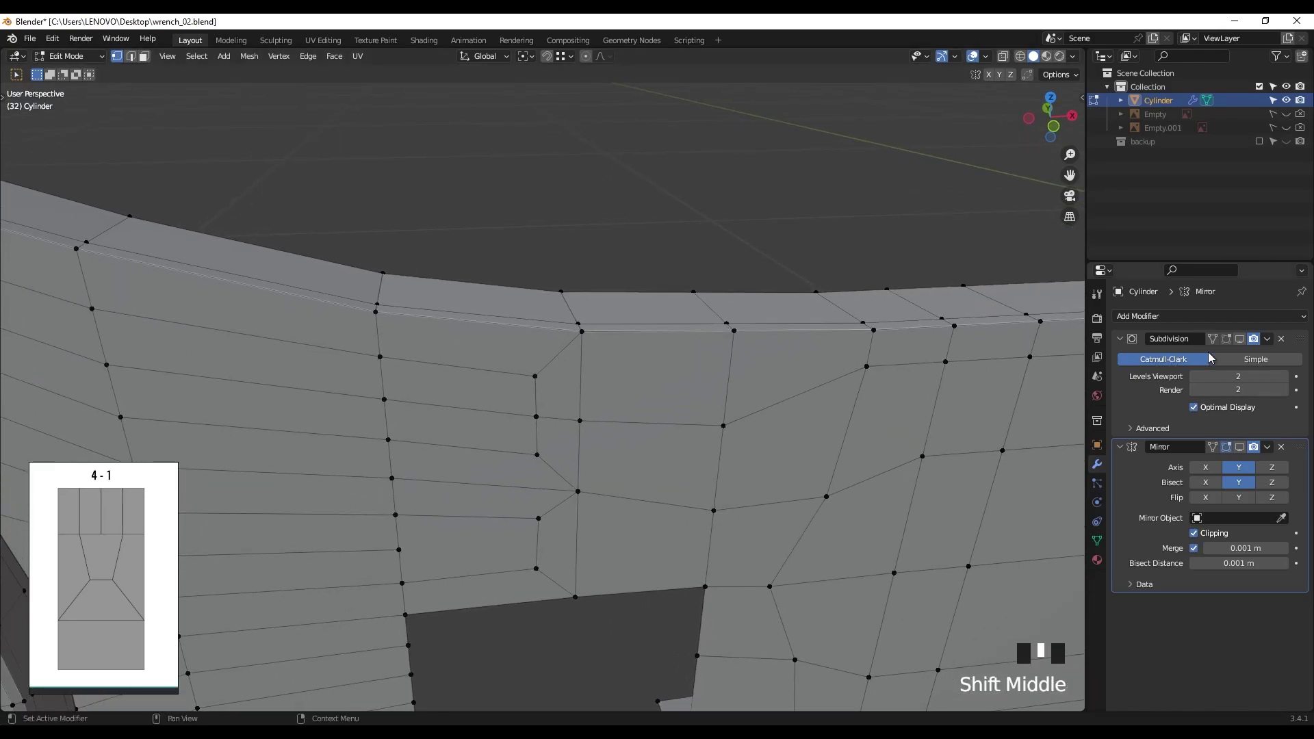
pyautogui.click(1239, 339)
pyautogui.press('Tab')
pyautogui.keyDown('shift'); pyautogui.moveTo(825, 382); pyautogui.dragTo(825, 421, button='middle'); pyautogui.keyUp('shift')
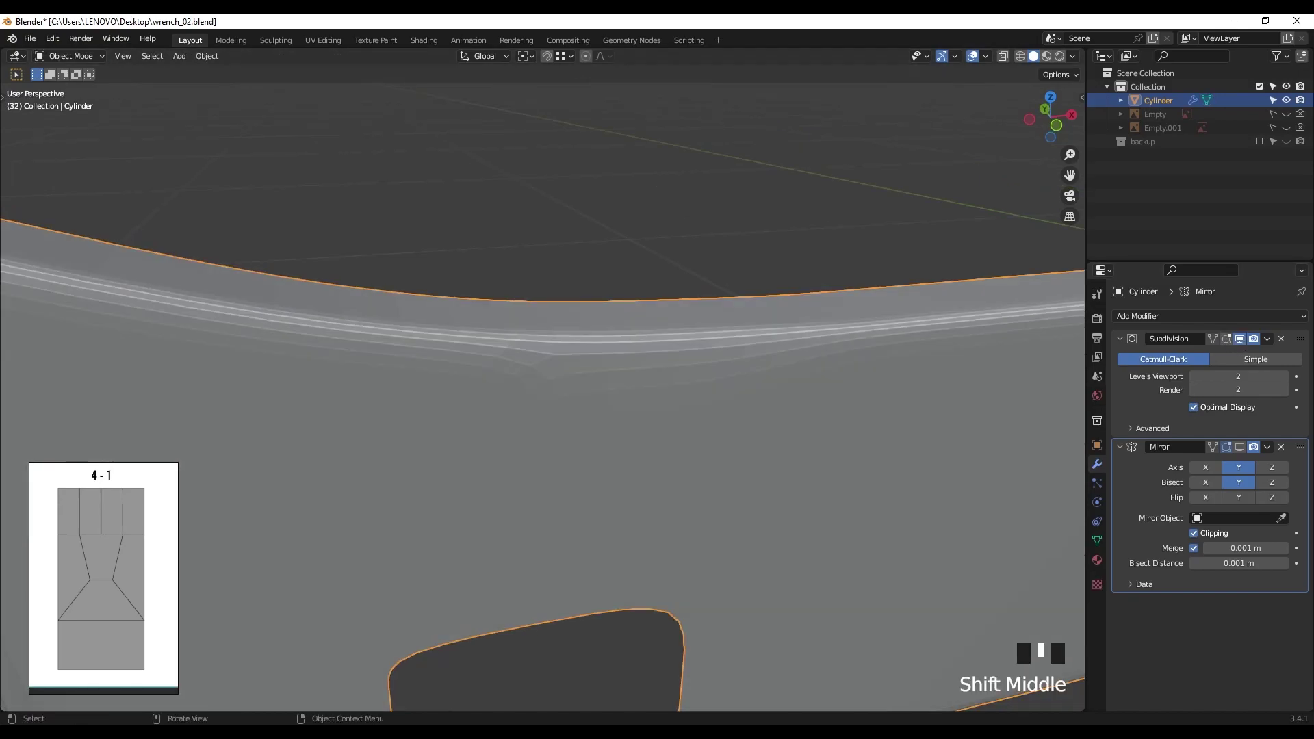
pyautogui.moveTo(588, 412); pyautogui.dragTo(569, 410, button='middle')
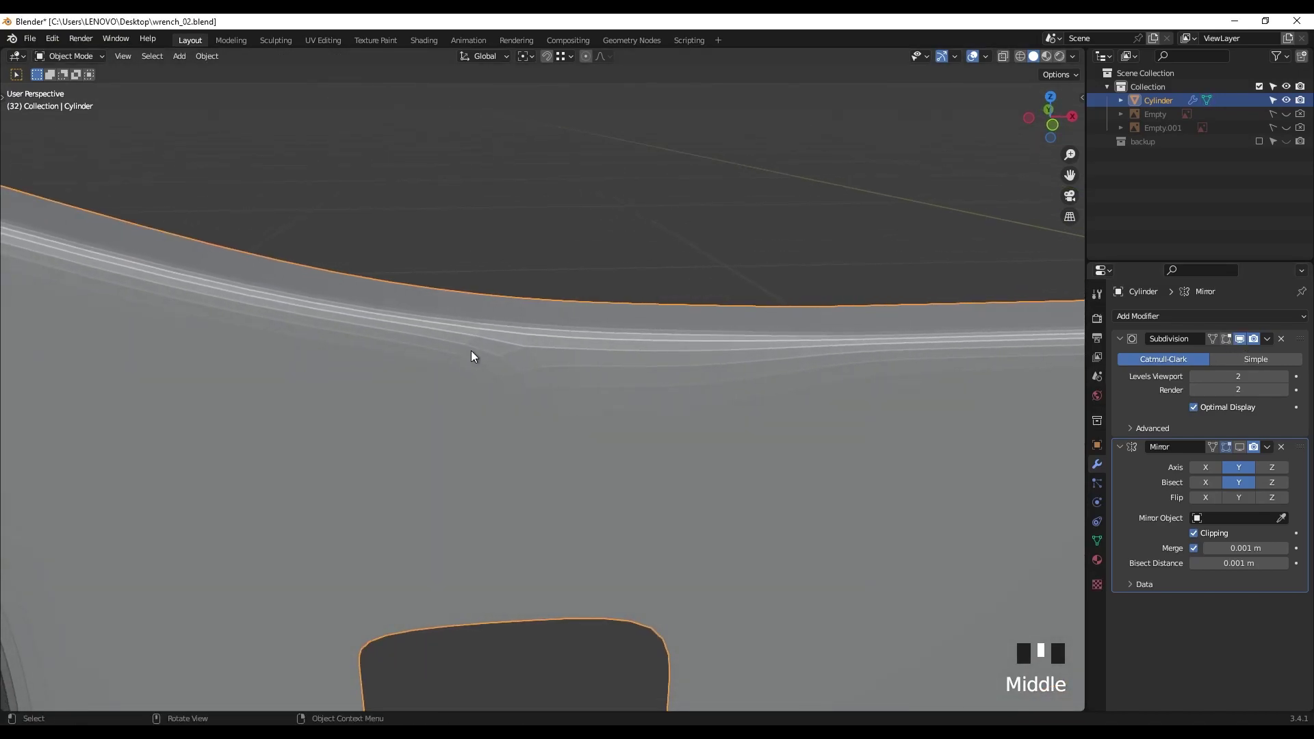
pyautogui.keyDown('shift'); pyautogui.moveTo(478, 373); pyautogui.dragTo(444, 360, button='middle'); pyautogui.keyUp('shift')
pyautogui.keyDown('ctrl'); pyautogui.moveTo(540, 362); pyautogui.dragTo(486, 369, button='middle'); pyautogui.keyUp('ctrl')
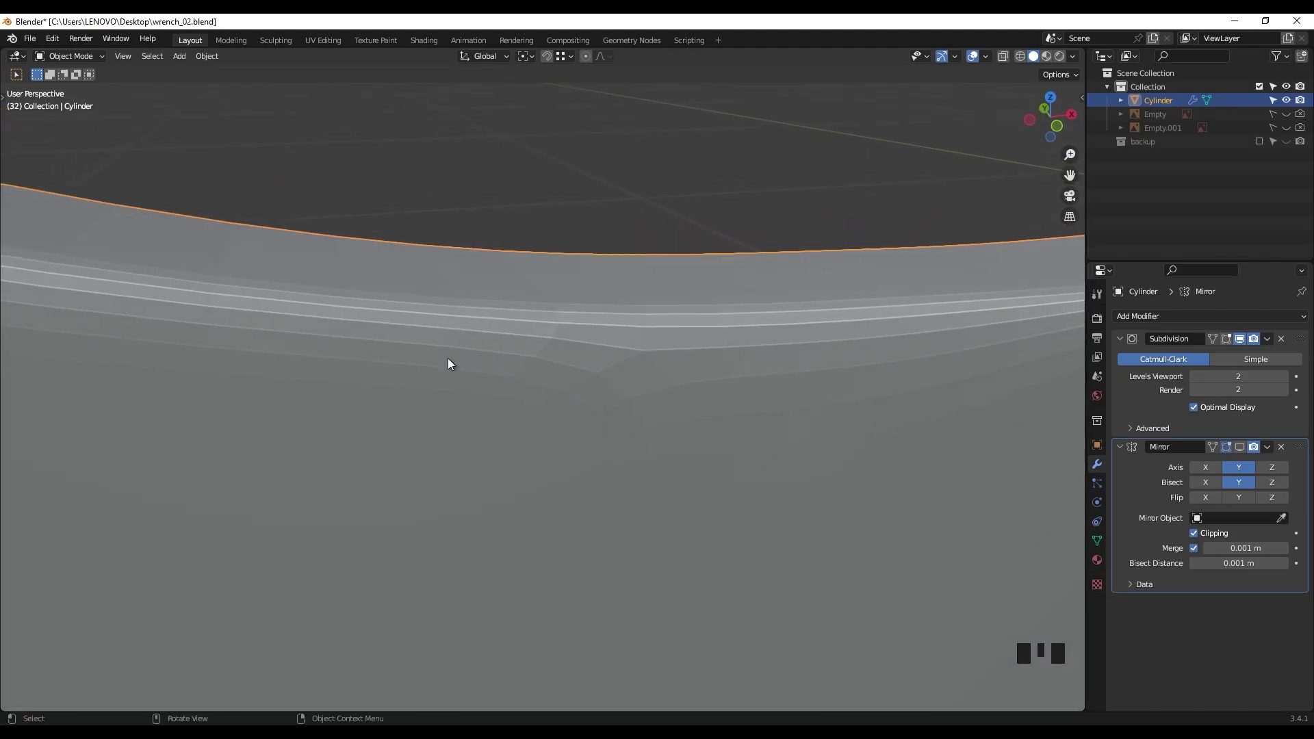
# Step: Switch the viewport lighting to MatCap and inspect the reflections along the transition's top edge
pyautogui.click(1074, 56)
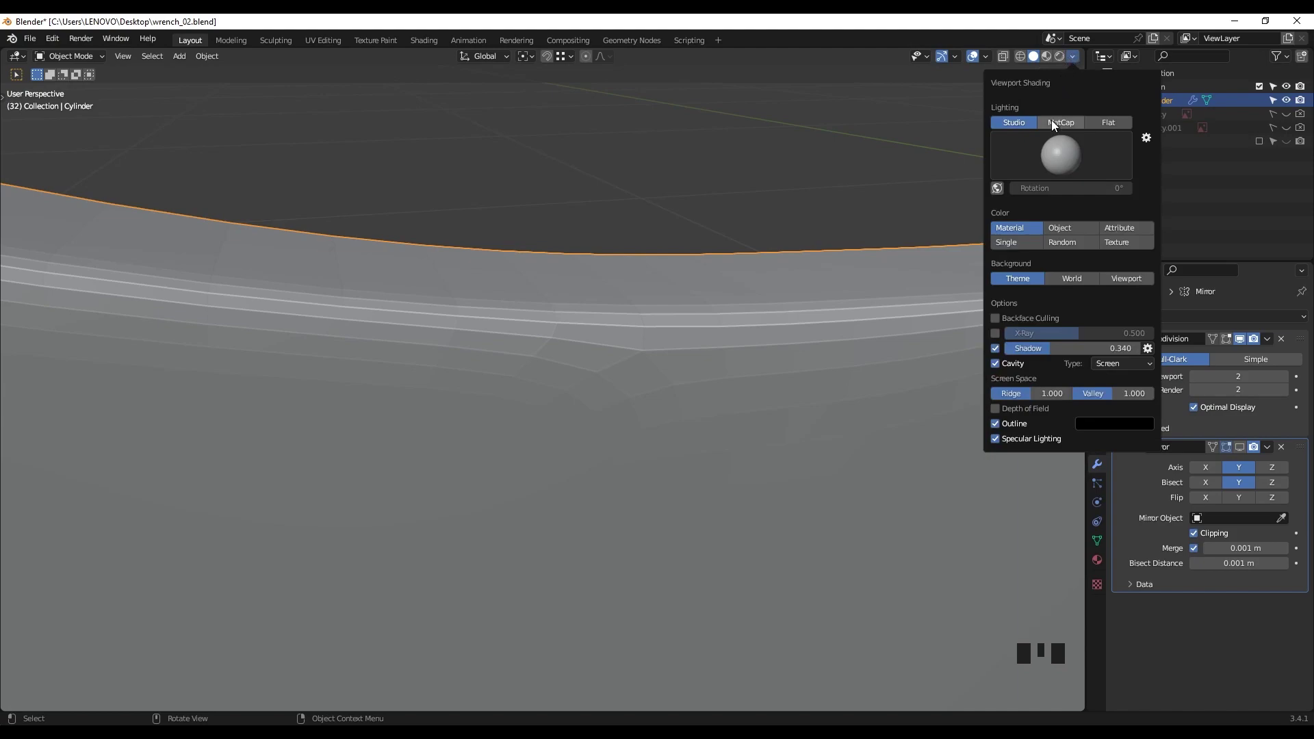
pyautogui.click(1061, 122)
pyautogui.scroll(-4, 708, 280)
pyautogui.moveTo(708, 279); pyautogui.dragTo(676, 243, button='middle')
pyautogui.scroll(-3, 698, 320)
pyautogui.keyDown('shift'); pyautogui.moveTo(698, 320); pyautogui.dragTo(519, 303, button='middle'); pyautogui.keyUp('shift')
pyautogui.scroll(5, 440, 297)
pyautogui.scroll(4, 646, 358)
pyautogui.scroll(-2, 333, 335)
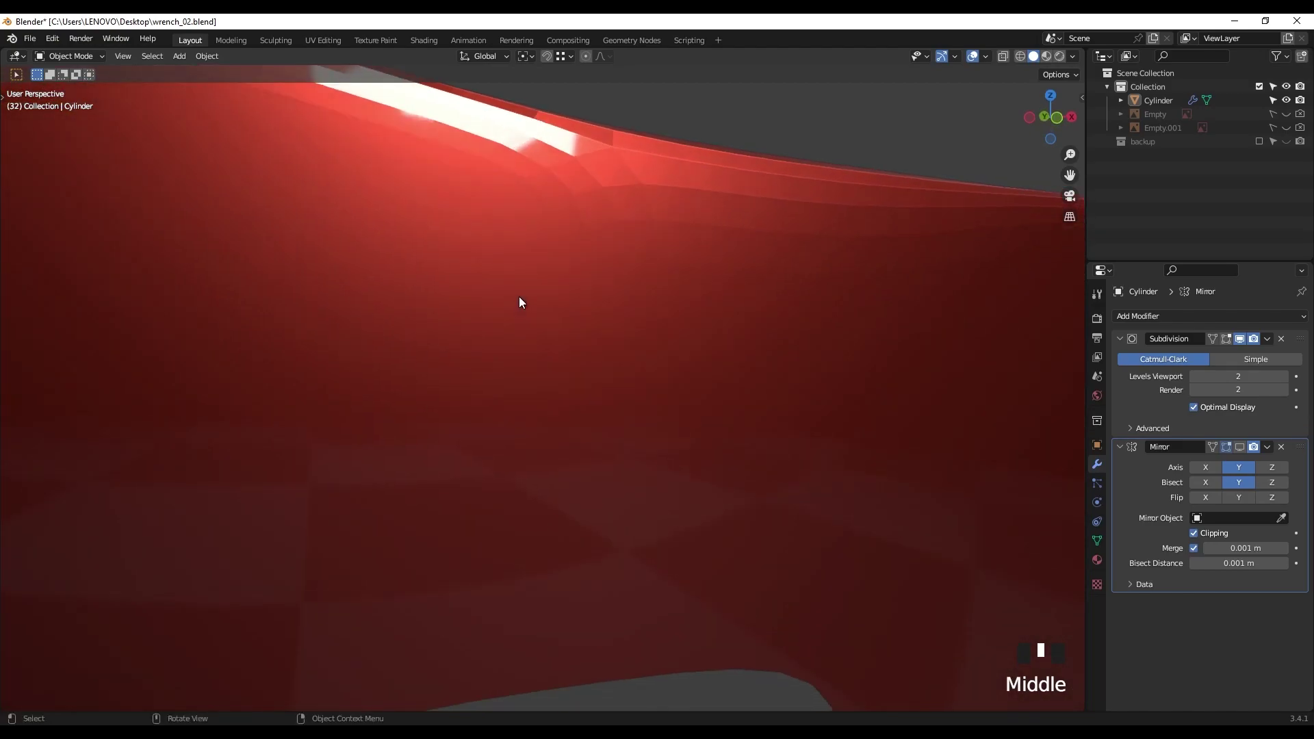
pyautogui.keyDown('shift'); pyautogui.moveTo(507, 141); pyautogui.dragTo(582, 330, button='middle'); pyautogui.keyUp('shift')
pyautogui.scroll(-2, 595, 363)
# Step: Select the face loop turning around the 4-2 reduction to trace its flow, and return to Object Mode
pyautogui.press('Tab')
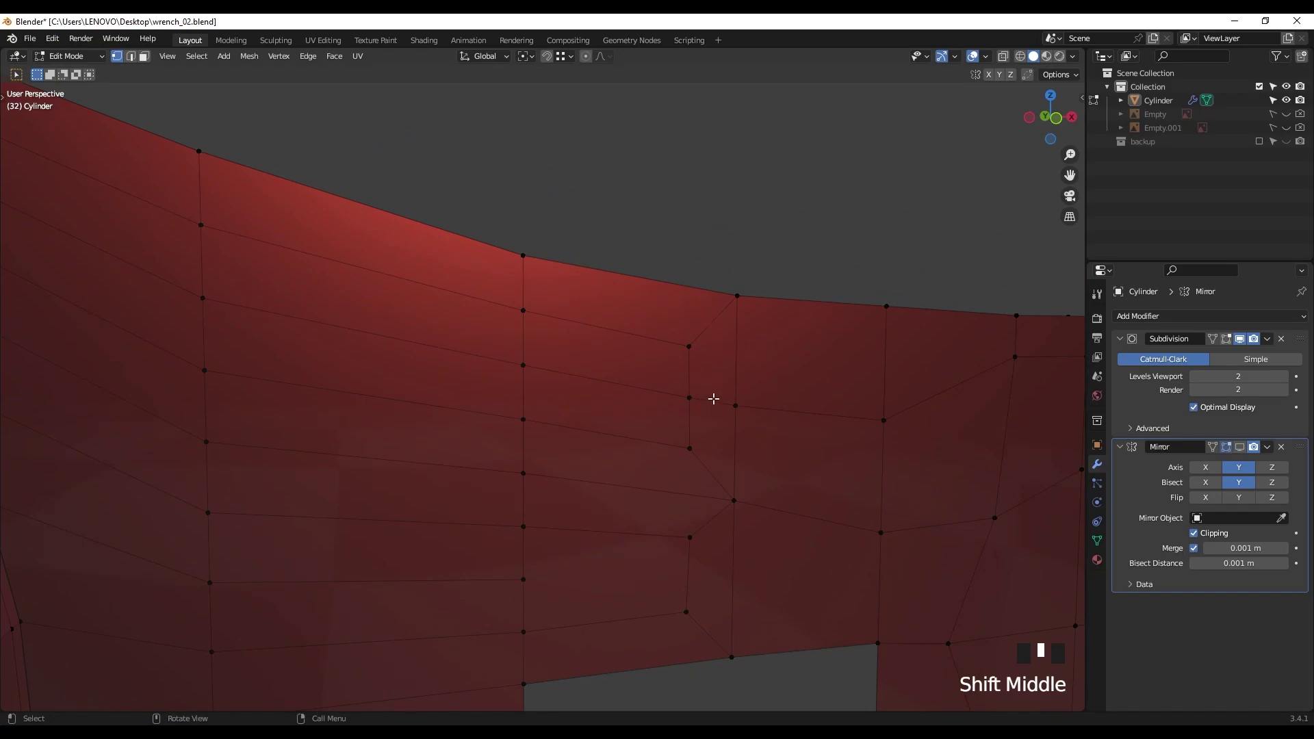
pyautogui.press('3')
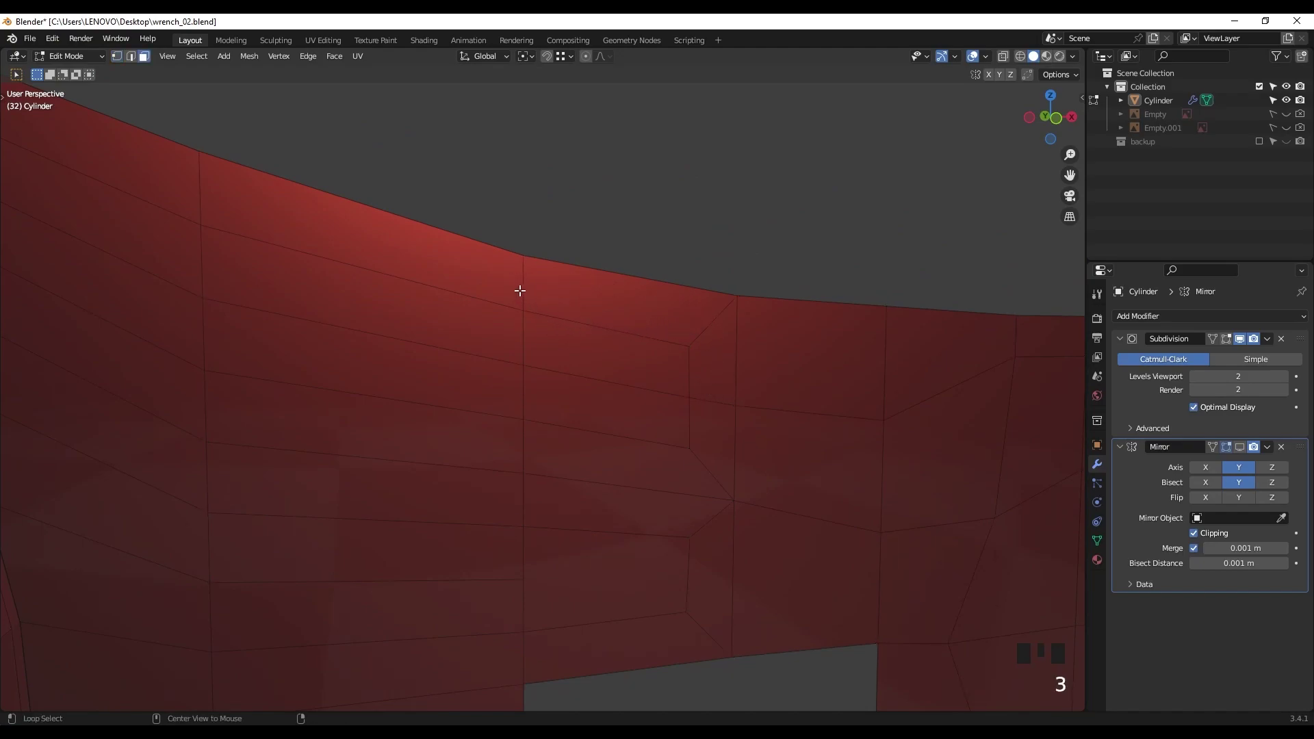
pyautogui.keyDown('alt'); pyautogui.click(520, 291); pyautogui.keyUp('alt')
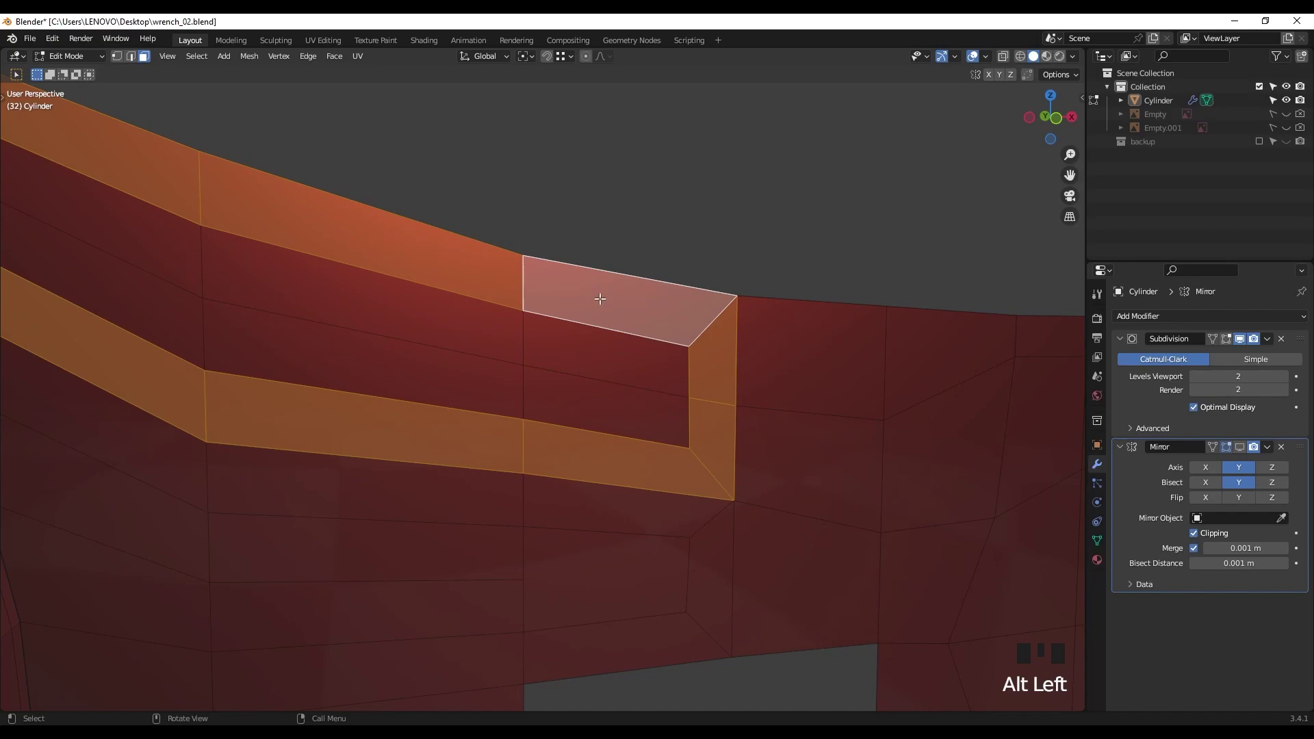
pyautogui.click(674, 262)
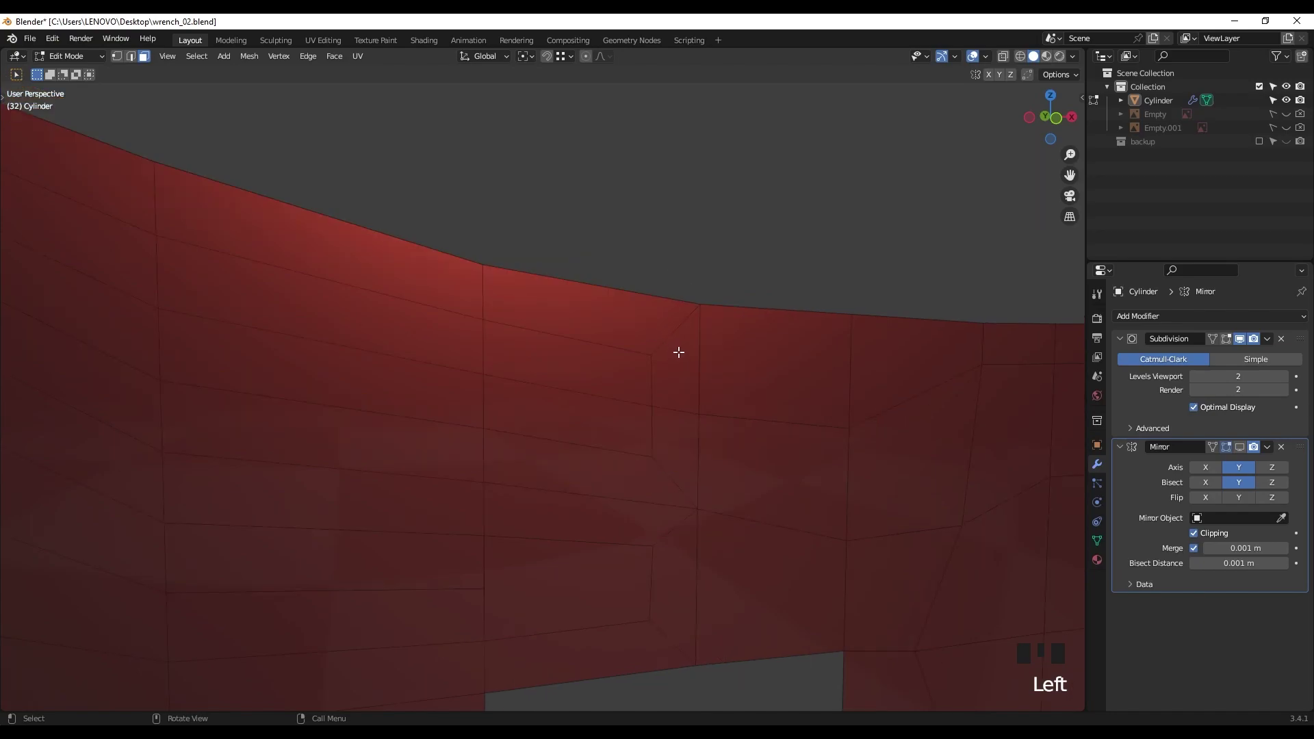
pyautogui.press('Tab')
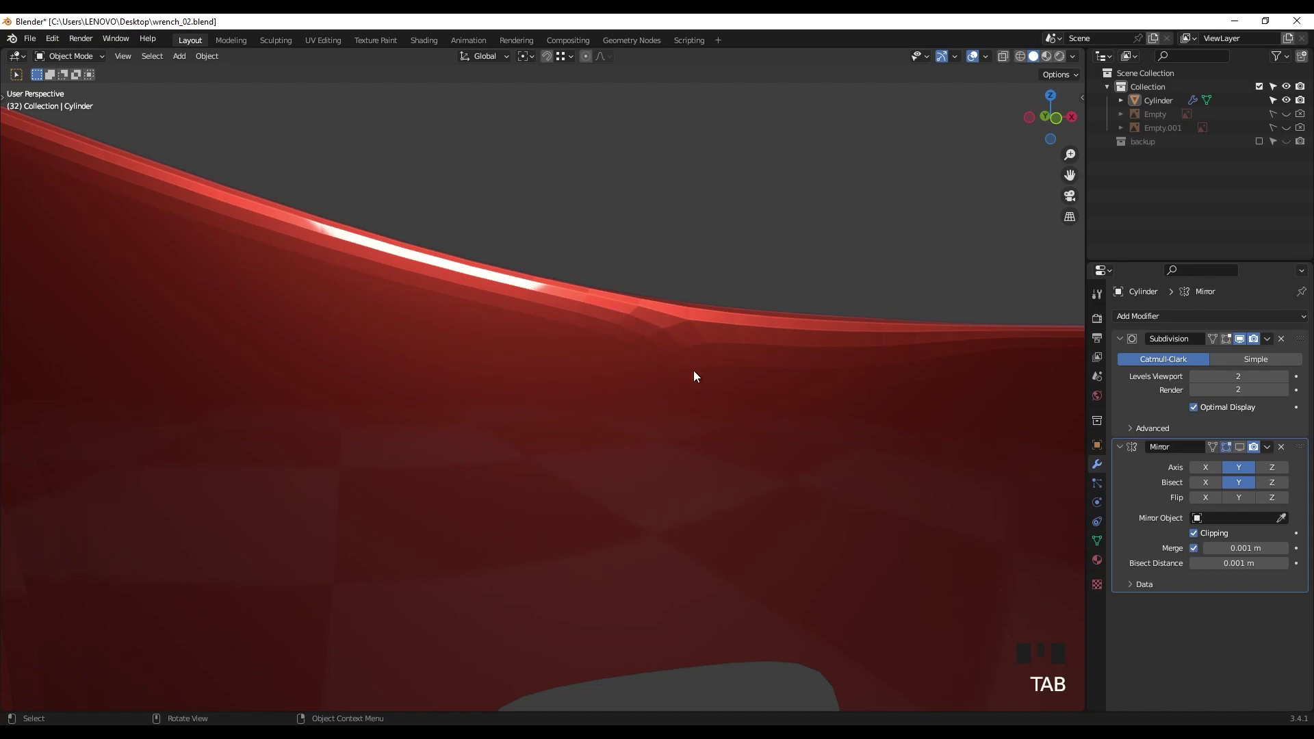
# Step: Connect the reduction's upper inner corner vertex to the second-row vertex near the handle with a straight edge path beneath the top edge
pyautogui.press('Tab')
pyautogui.keyDown('shift'); pyautogui.moveTo(696, 380); pyautogui.dragTo(798, 354, button='middle'); pyautogui.keyUp('shift')
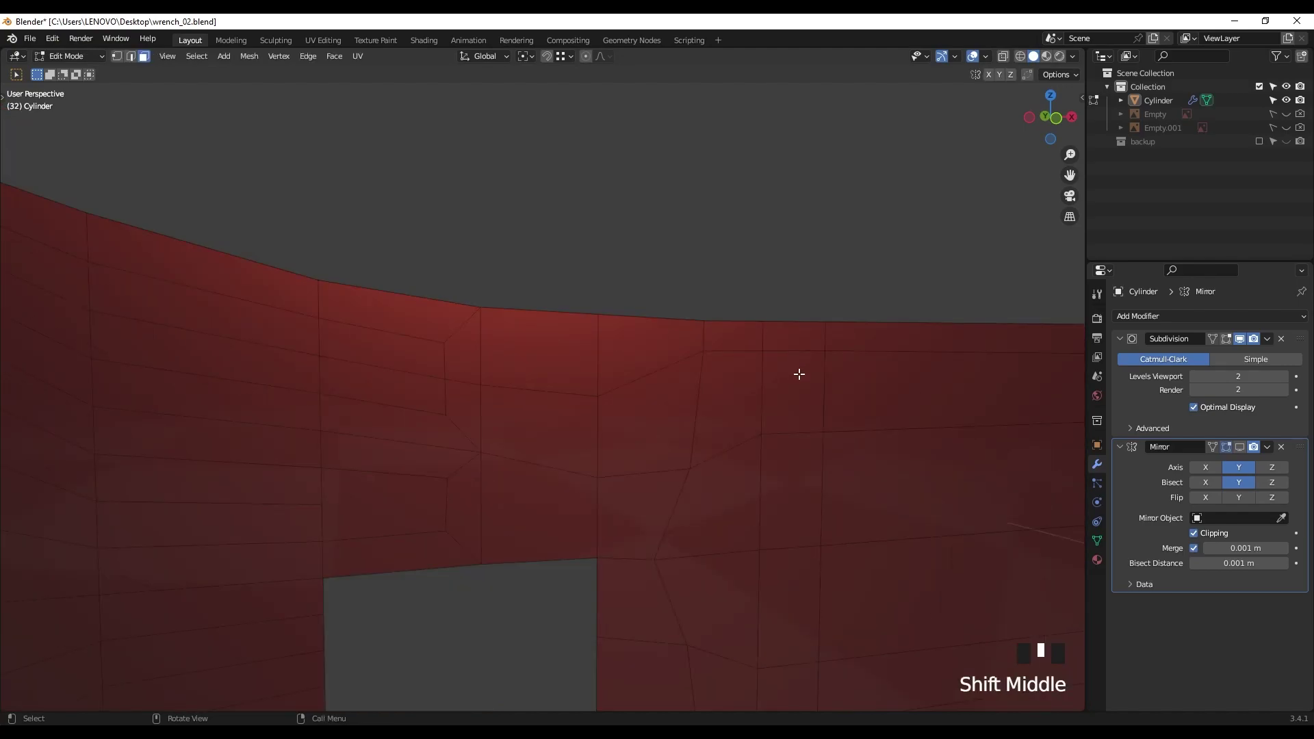
pyautogui.click(727, 386)
pyautogui.moveTo(727, 386); pyautogui.dragTo(722, 376, button='middle')
pyautogui.scroll(2, 695, 420)
pyautogui.keyDown('shift'); pyautogui.moveTo(696, 419); pyautogui.dragTo(468, 364, button='middle'); pyautogui.keyUp('shift')
pyautogui.scroll(2, 584, 388)
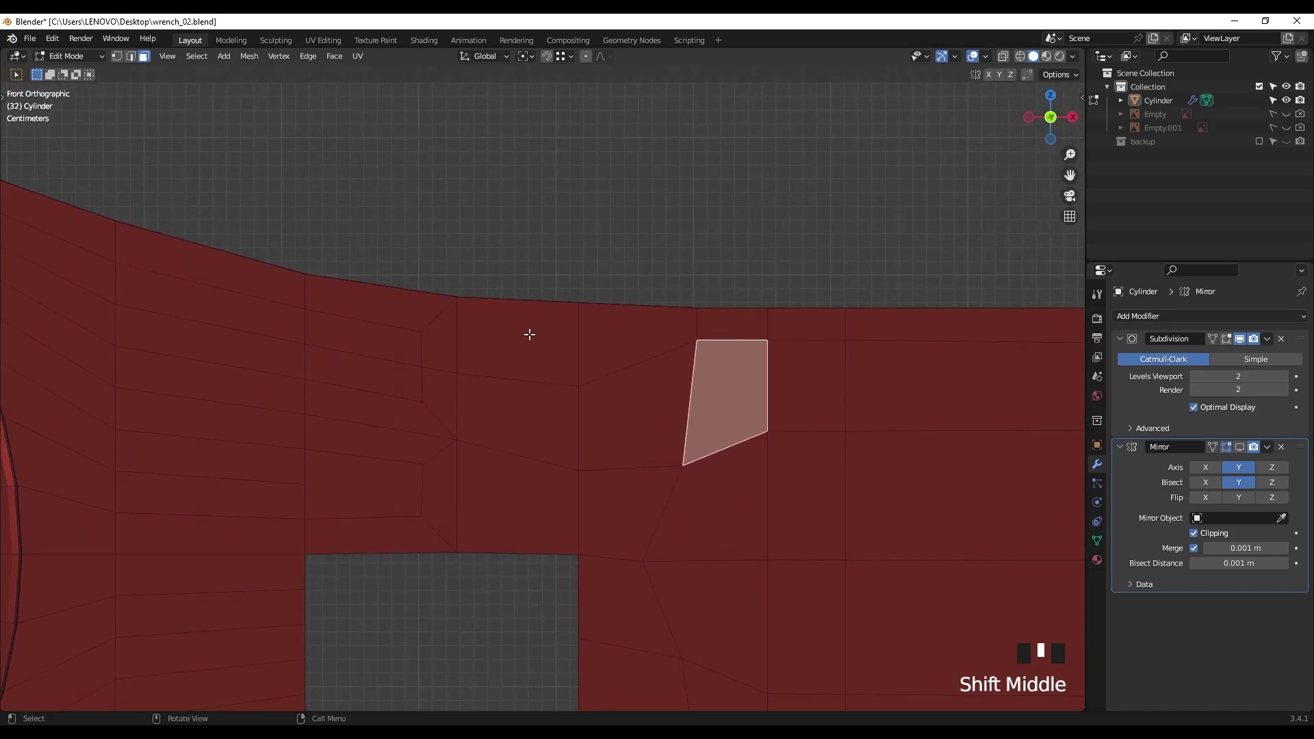
pyautogui.press('1')
pyautogui.hotkey('alt', 'a')
pyautogui.scroll(1, 551, 334)
pyautogui.keyDown('shift'); pyautogui.moveTo(551, 334); pyautogui.dragTo(469, 345, button='middle'); pyautogui.keyUp('shift')
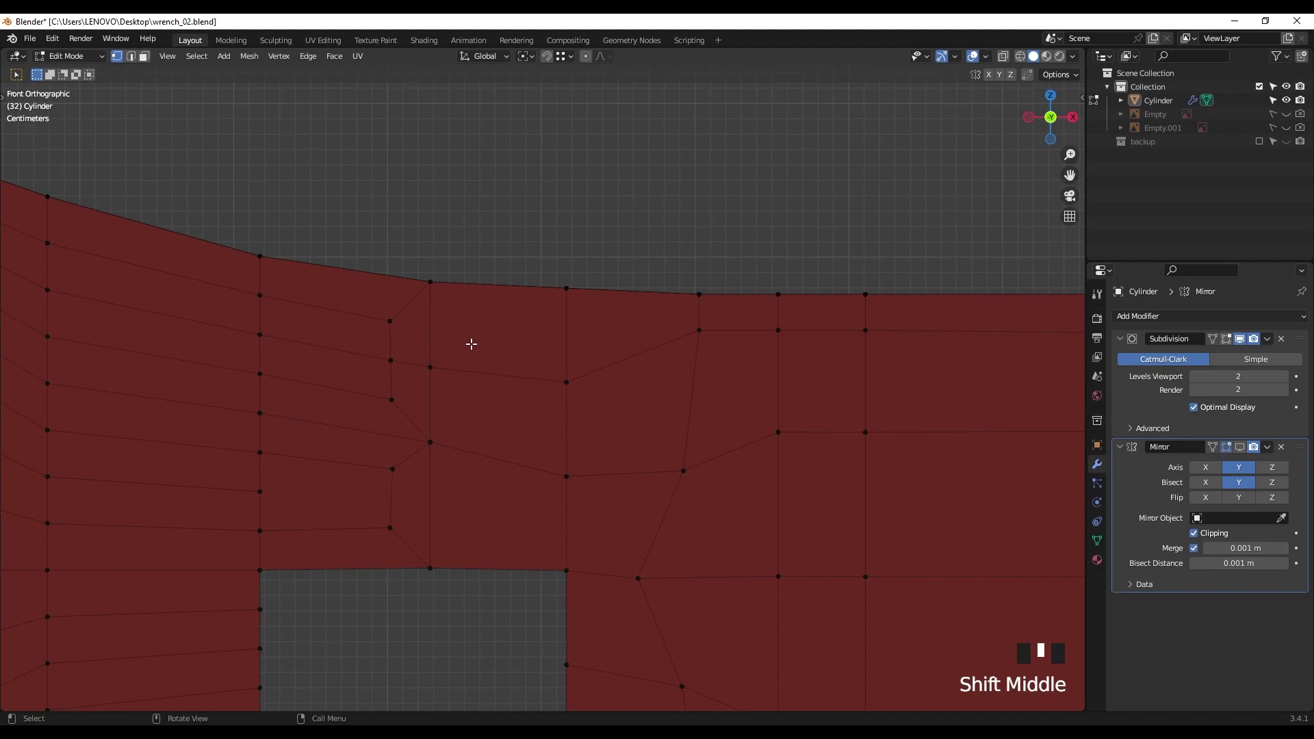
pyautogui.click(390, 321)
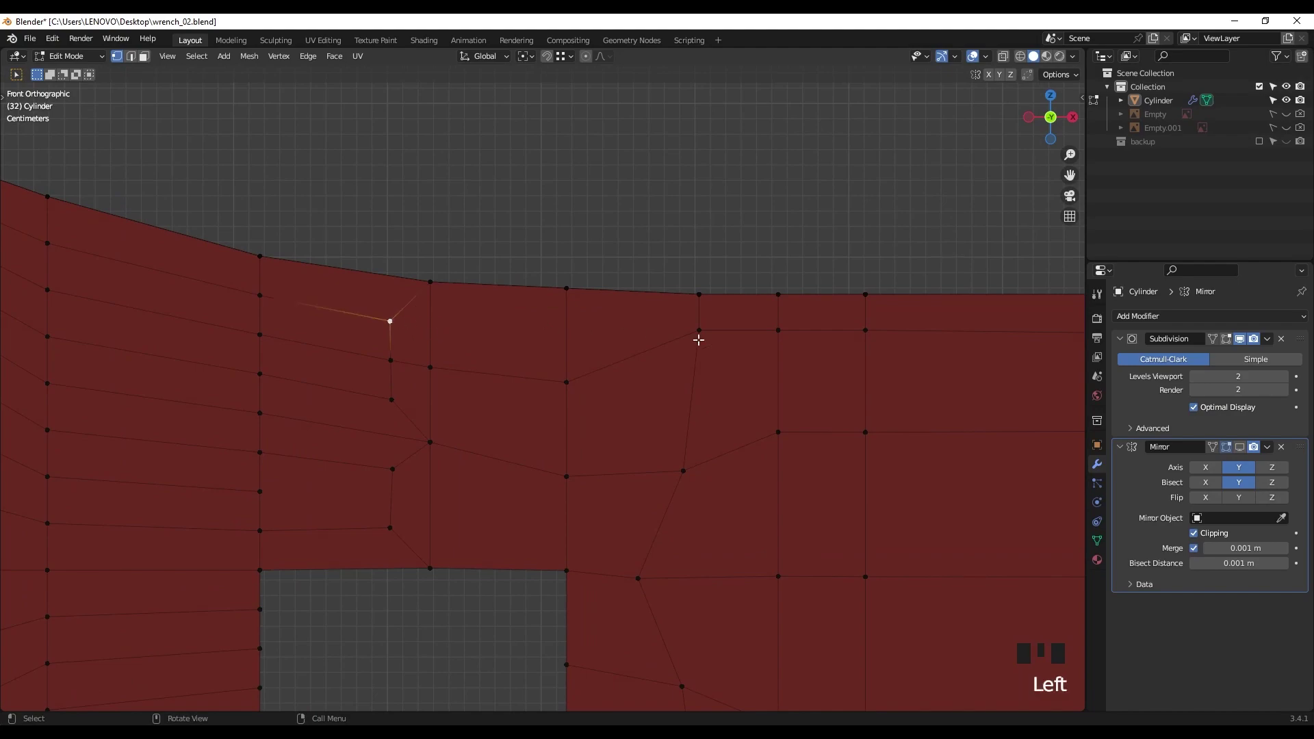
pyautogui.keyDown('shift'); pyautogui.click(699, 330); pyautogui.keyUp('shift')
pyautogui.press('j')
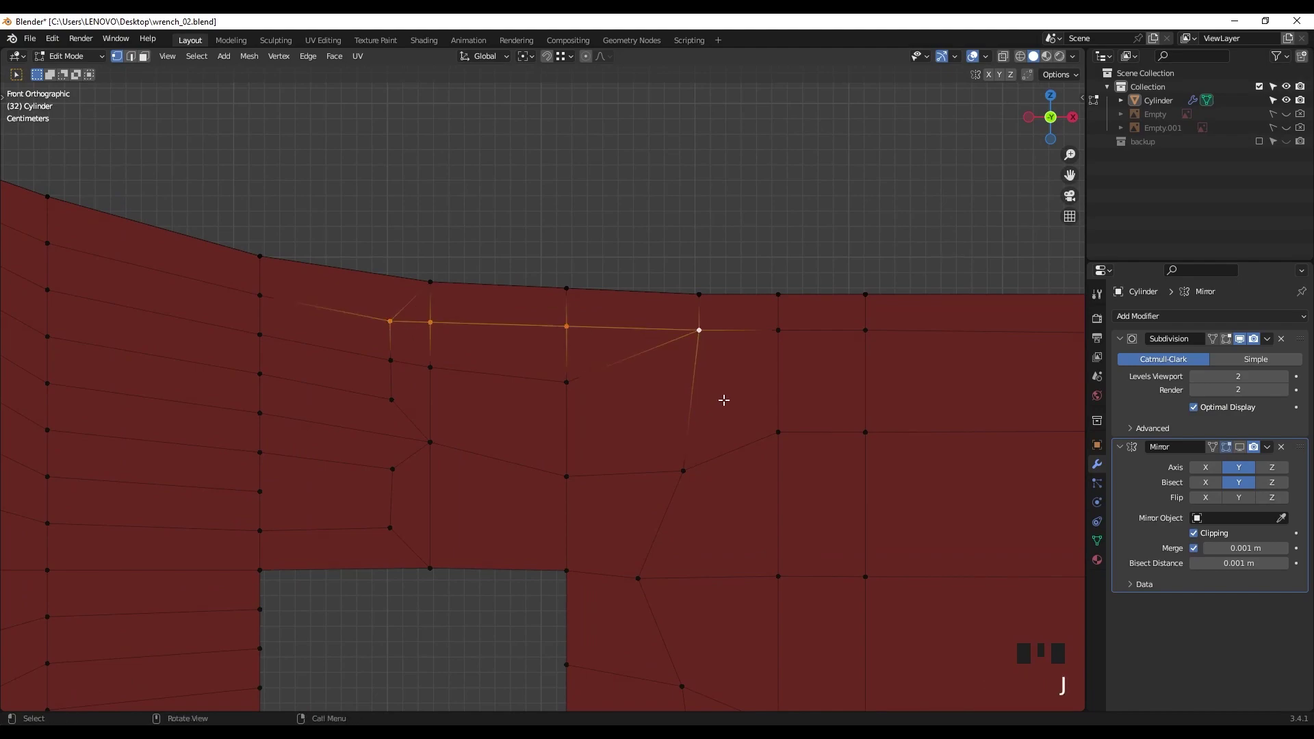
# Step: Dissolve the short diagonal edge joining the reduction's upper corner to the wrench's top edge
pyautogui.keyDown('ctrl'); pyautogui.moveTo(427, 345); pyautogui.dragTo(596, 341, button='middle'); pyautogui.keyUp('ctrl')
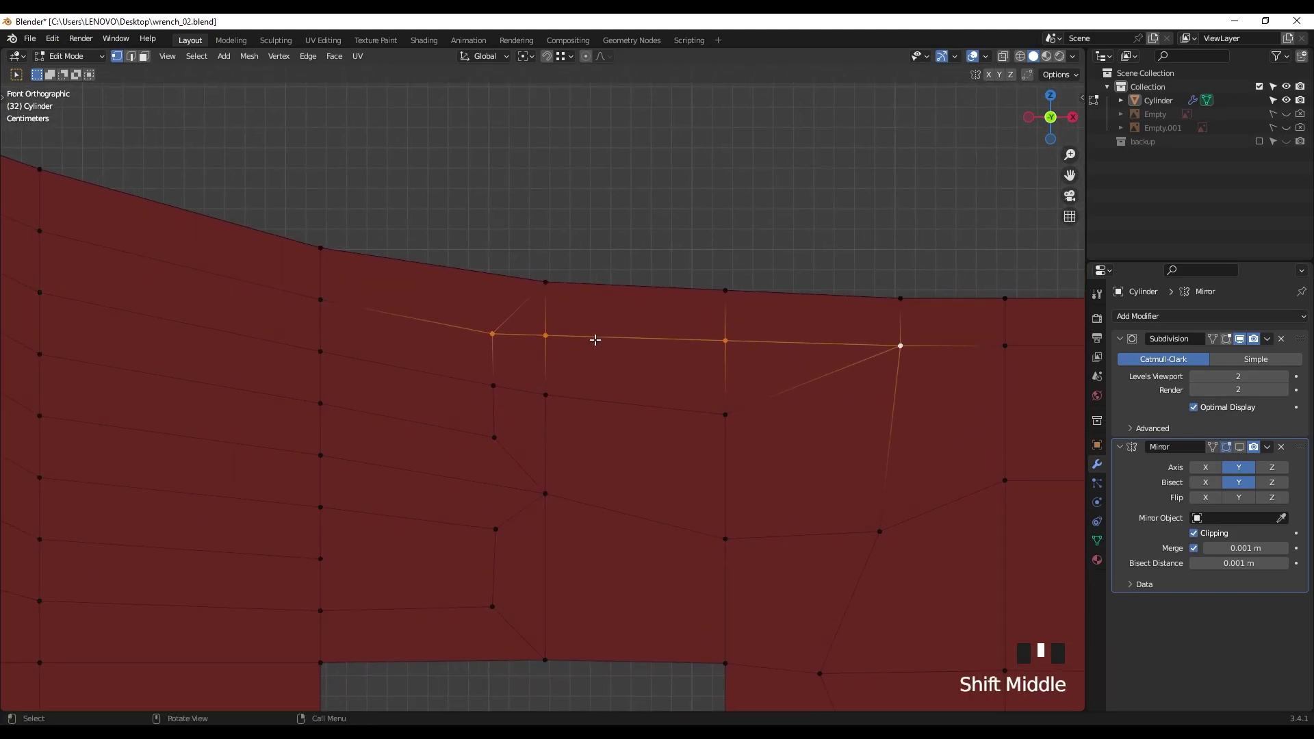
pyautogui.press('2')
pyautogui.click(526, 330)
pyautogui.press('x')
pyautogui.click(527, 331)
pyautogui.scroll(-2, 616, 339)
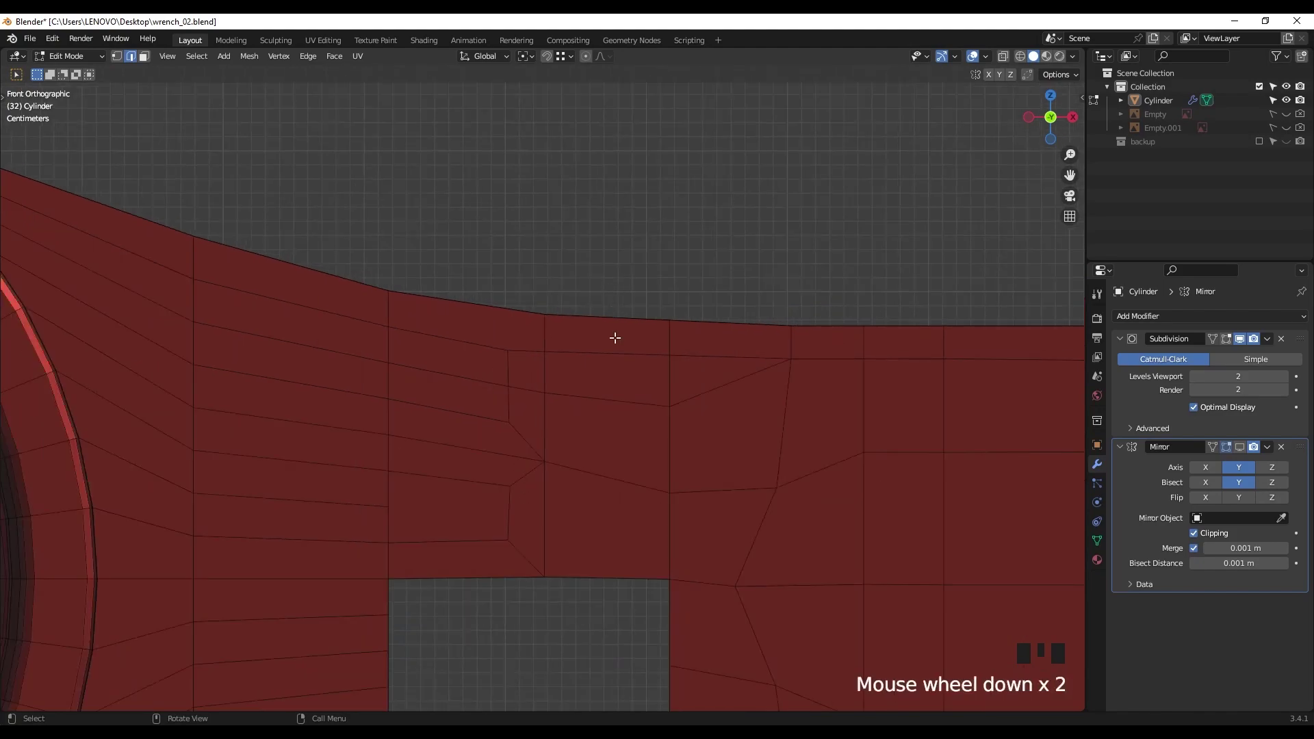
# Step: Inspect the smoothed top edge of the transition in Object Mode, up close and from farther away
pyautogui.scroll(-1, 640, 363)
pyautogui.moveTo(639, 363); pyautogui.dragTo(664, 343, button='middle')
pyautogui.scroll(-2, 680, 388)
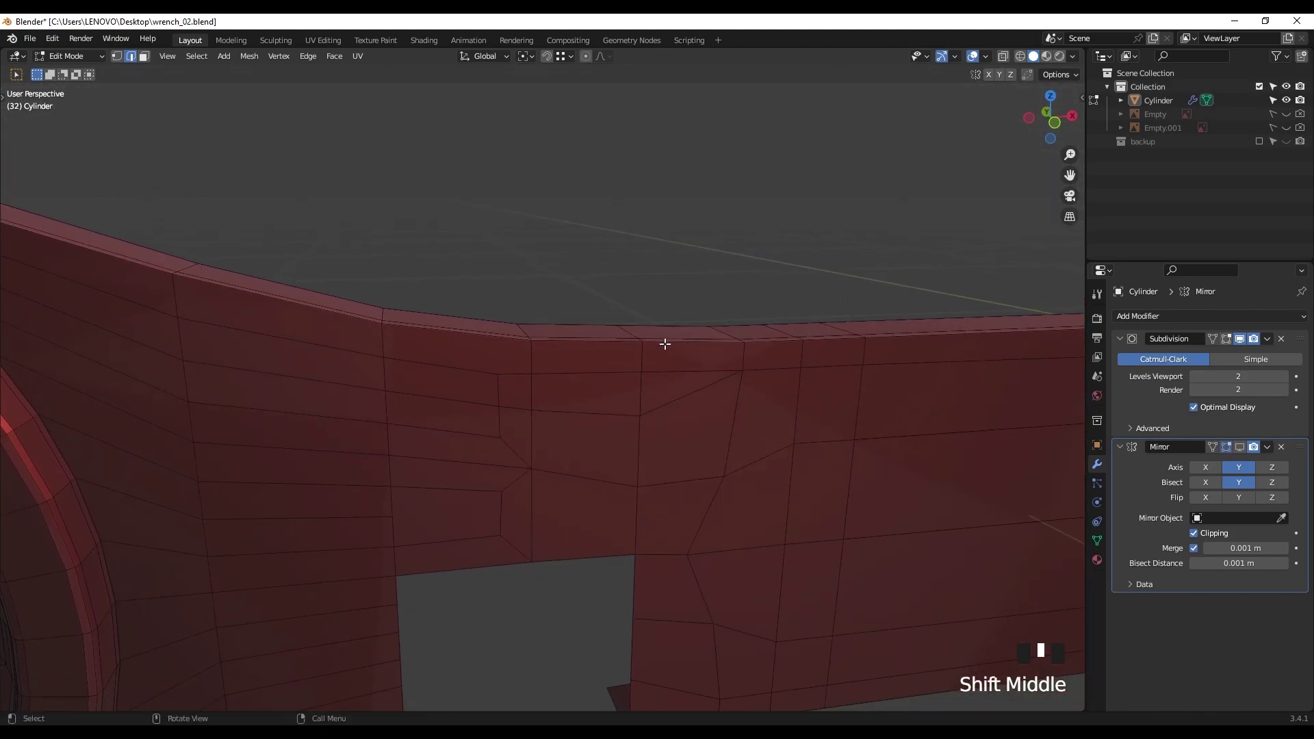
pyautogui.press('Tab')
pyautogui.scroll(2, 581, 371)
pyautogui.moveTo(584, 376); pyautogui.dragTo(570, 252, button='middle')
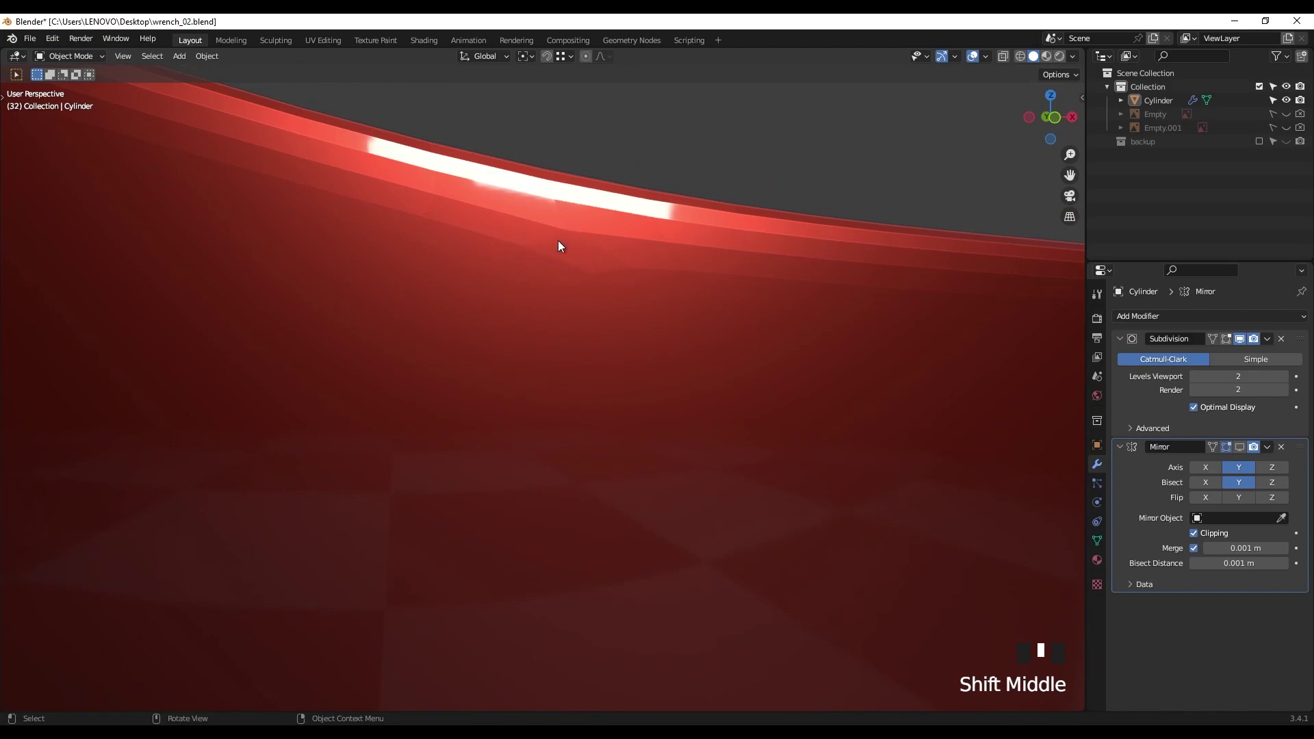
pyautogui.scroll(-2, 584, 263)
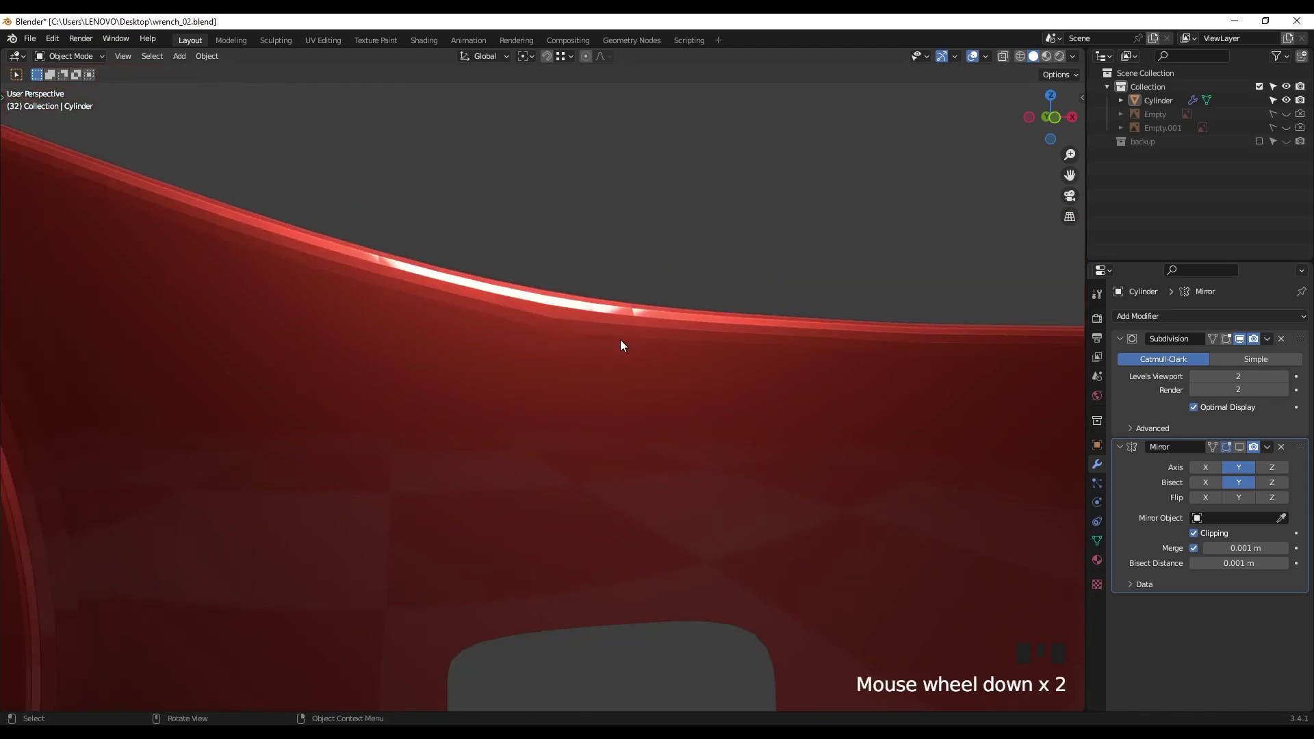
# Step: Select the long face above the reduction's corner in Edit Mode and compare it with the smoothed result in Object Mode
pyautogui.press('Tab')
pyautogui.scroll(1, 608, 340)
pyautogui.keyDown('shift'); pyautogui.moveTo(586, 331); pyautogui.dragTo(487, 329, button='middle'); pyautogui.keyUp('shift')
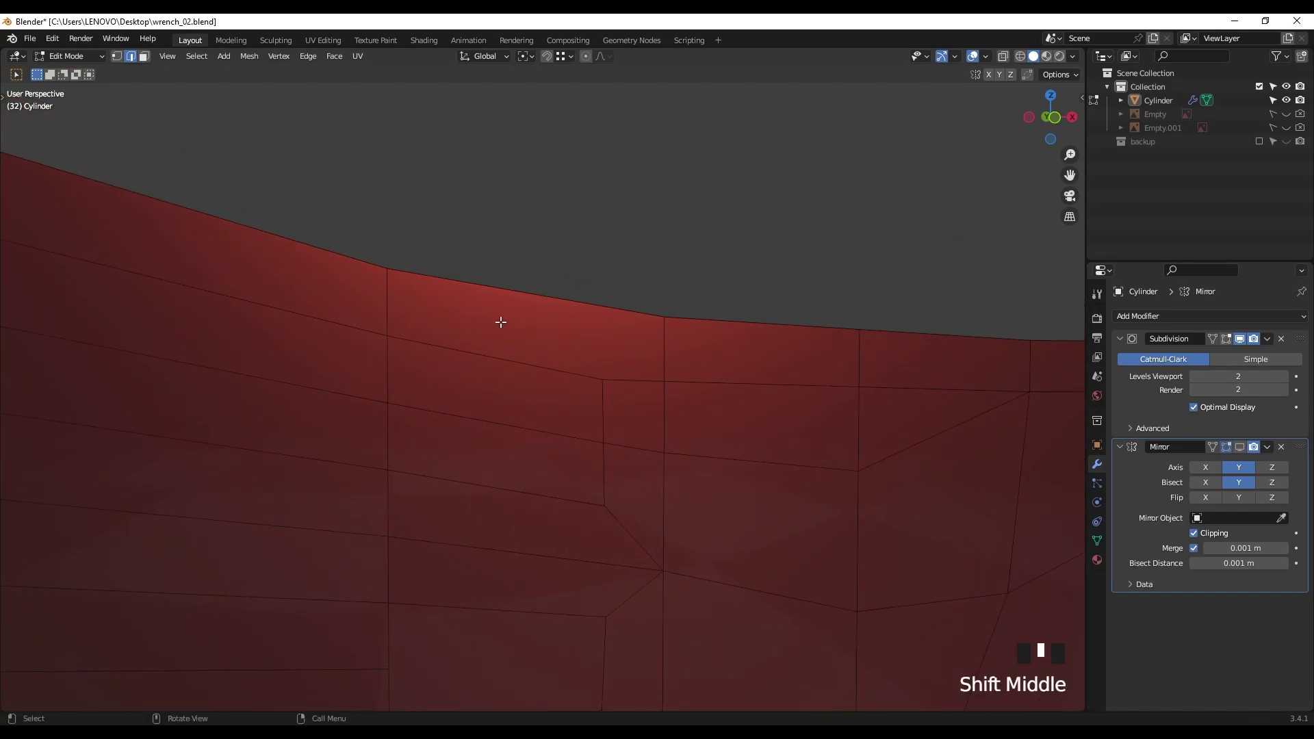
pyautogui.click(558, 346)
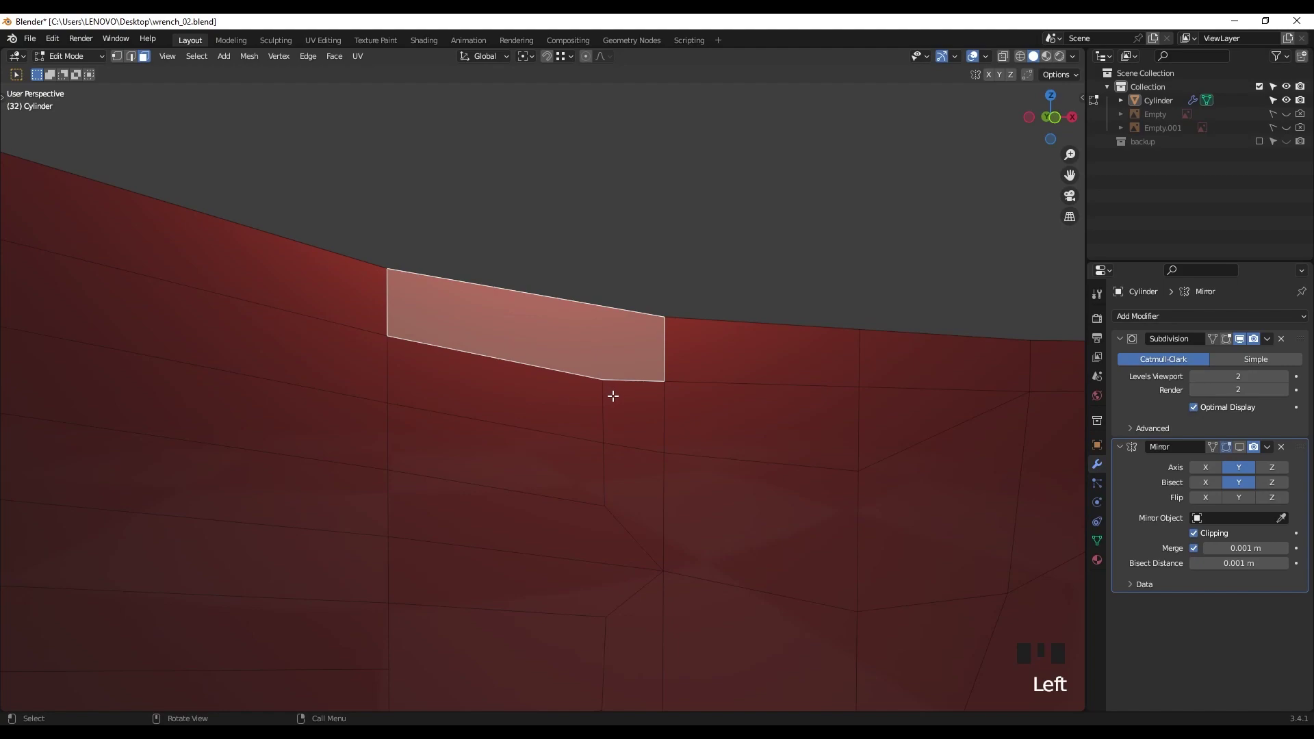
pyautogui.press('Tab')
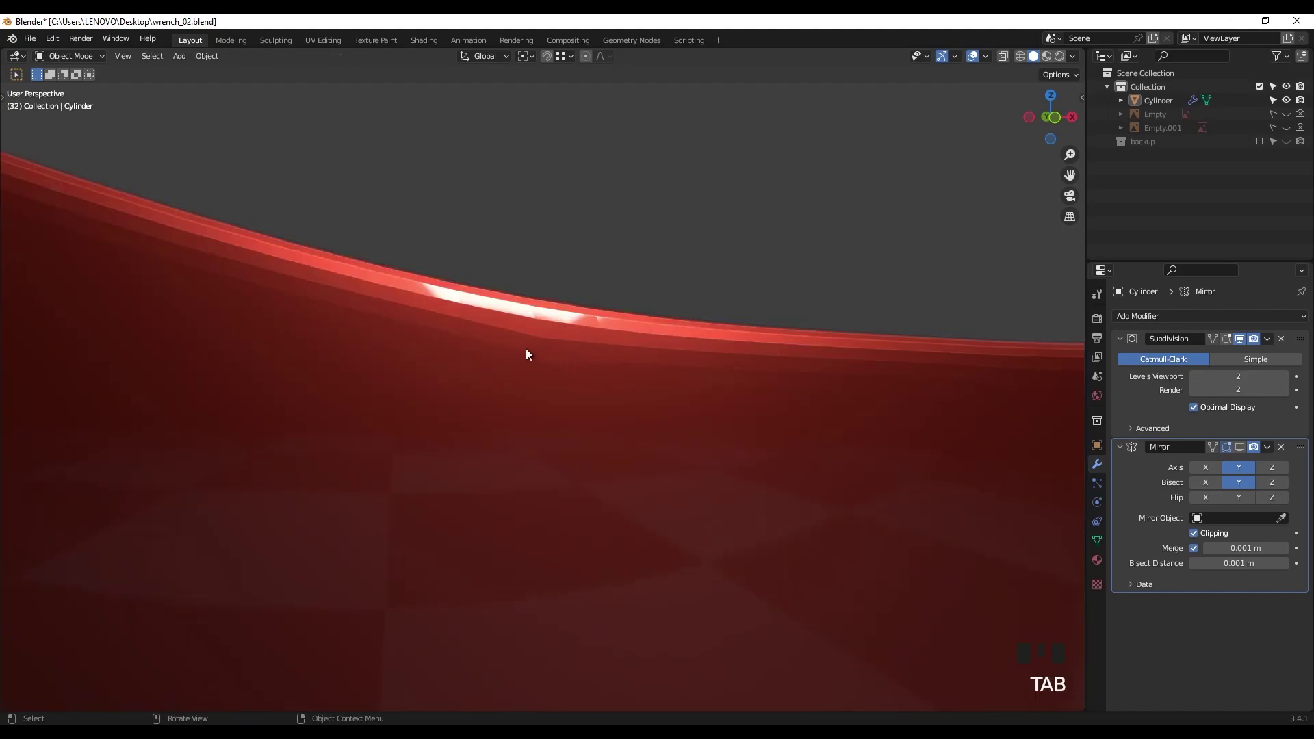
# Step: Try to dissolve the upper short vertical edge of the reduction, and undo the dissolve
pyautogui.press('Tab')
pyautogui.scroll(-2, 584, 373)
pyautogui.keyDown('shift'); pyautogui.moveTo(613, 390); pyautogui.dragTo(607, 319, button='middle'); pyautogui.keyUp('shift')
pyautogui.press('2')
pyautogui.click(624, 309)
pyautogui.press('x')
pyautogui.click(623, 316)
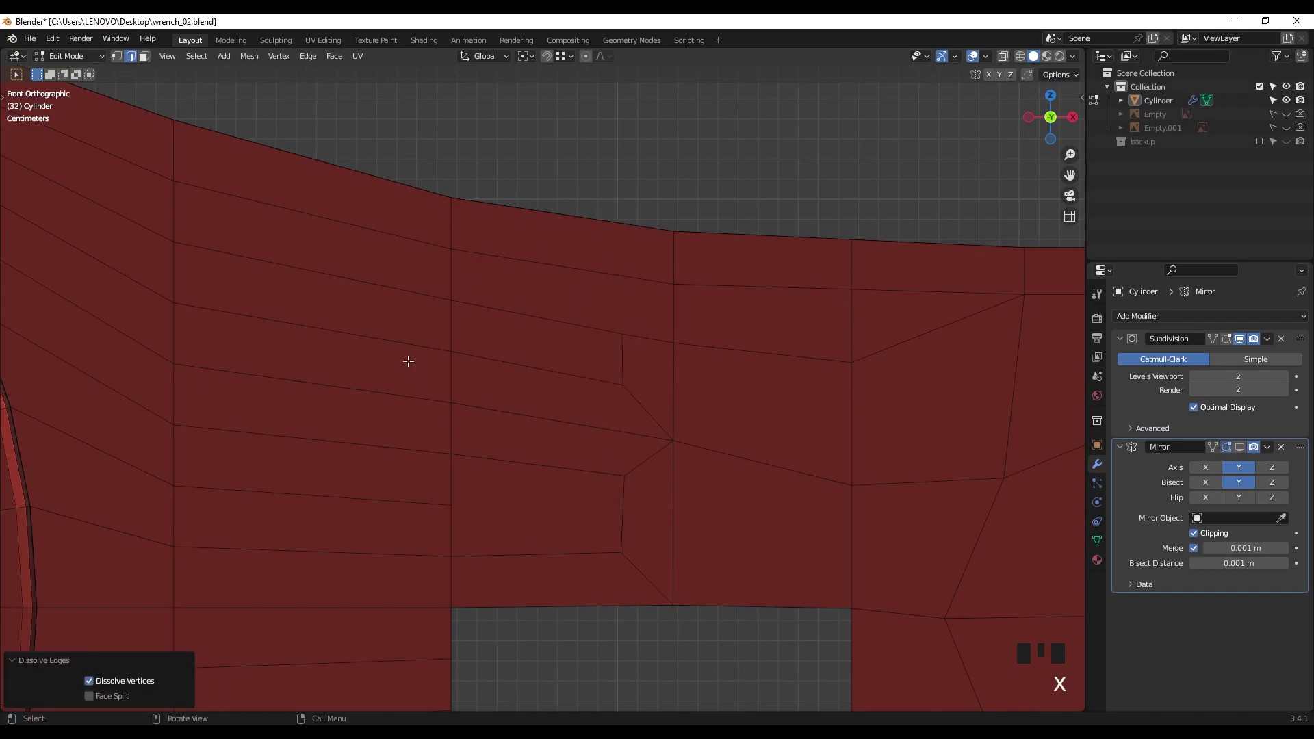
pyautogui.hotkey('ctrl', 'z')
# Step: Change the viewport shading so the mesh is displayed in plain grey instead of the red material
pyautogui.keyDown('shift'); pyautogui.moveTo(631, 367); pyautogui.dragTo(600, 400, button='middle'); pyautogui.keyUp('shift')
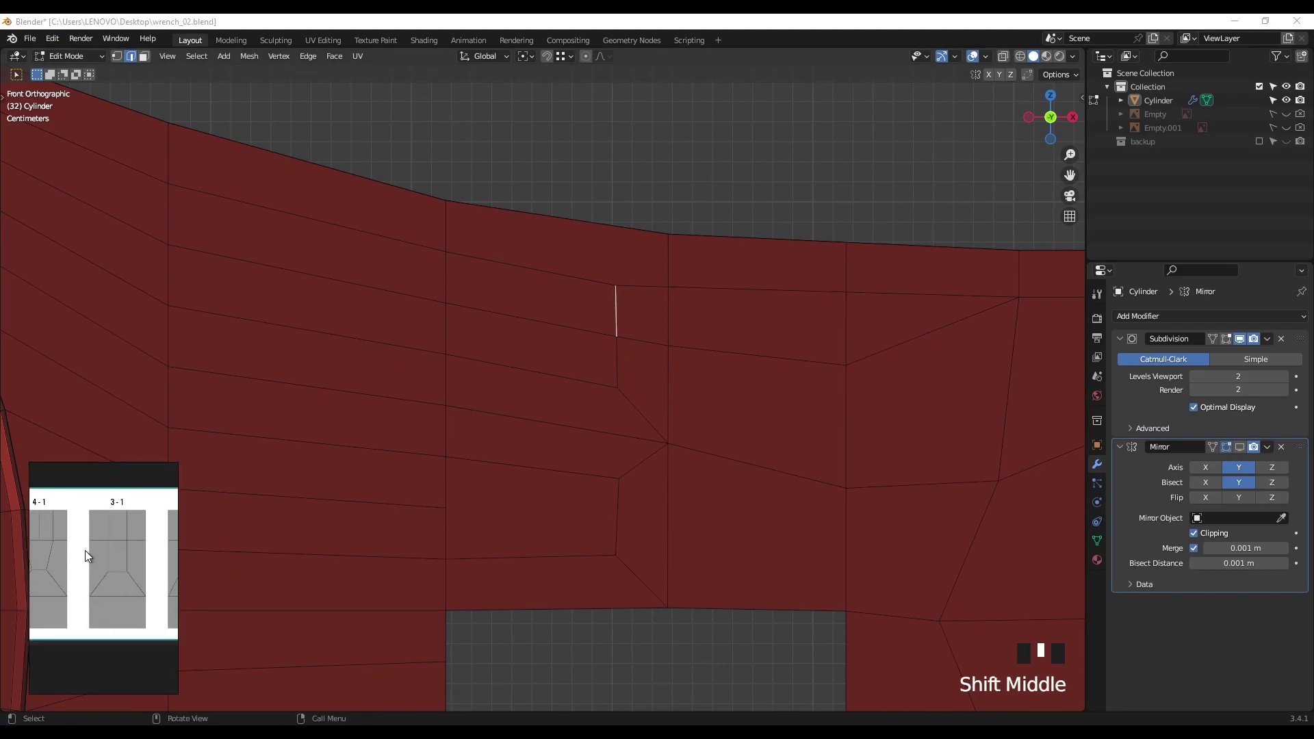
pyautogui.keyDown('shift'); pyautogui.moveTo(660, 235); pyautogui.dragTo(645, 233, button='middle'); pyautogui.keyUp('shift')
pyautogui.click(616, 352)
pyautogui.keyDown('shift'); pyautogui.moveTo(616, 352); pyautogui.dragTo(586, 365, button='middle'); pyautogui.keyUp('shift')
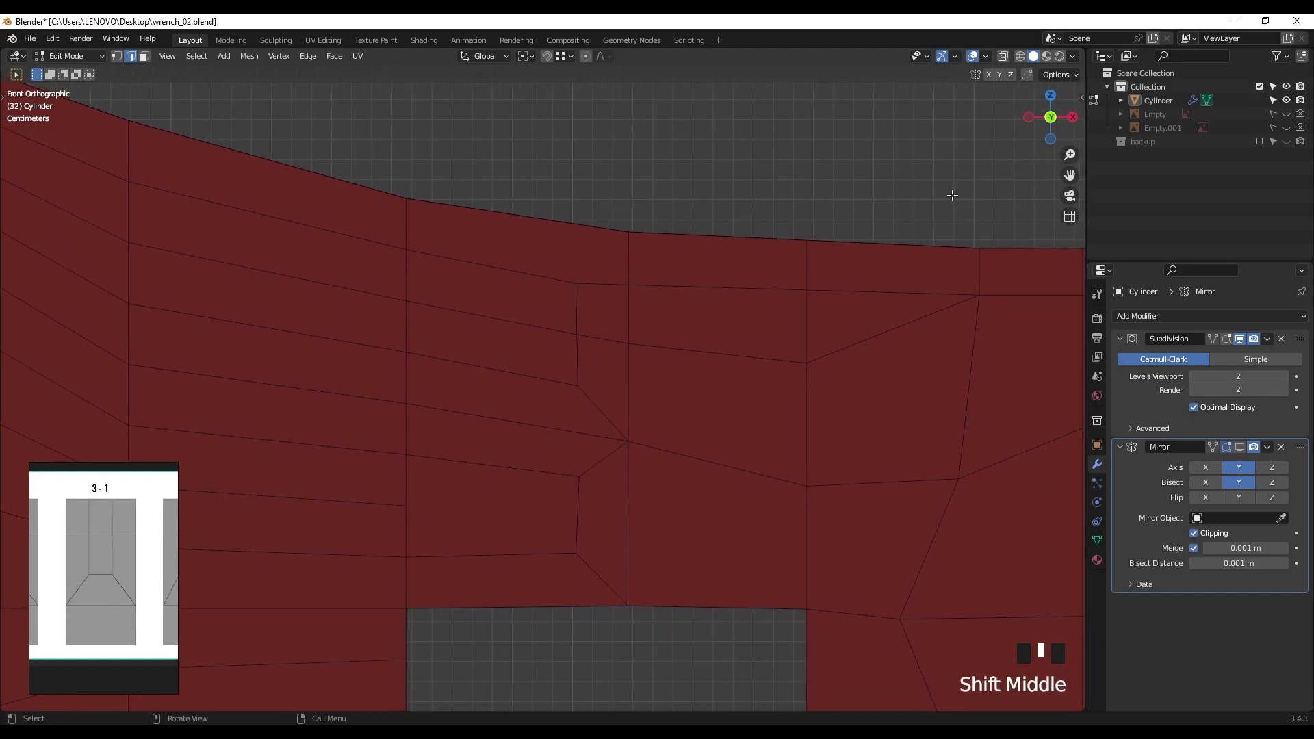
pyautogui.click(1072, 57)
pyautogui.click(1014, 122)
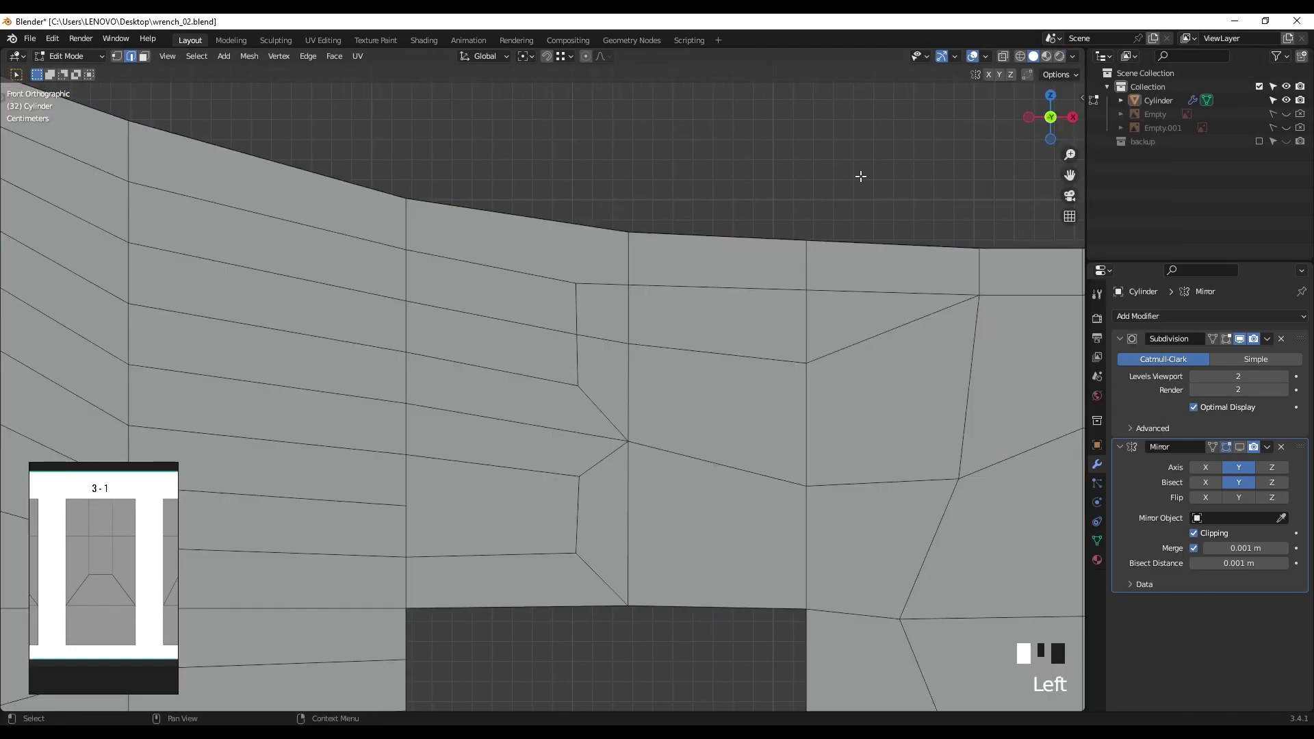
pyautogui.click(731, 148)
# Step: Delete the seven faces of the upper reduction between the ring strips and the handle, keeping the strip along the top edge
pyautogui.keyDown('shift'); pyautogui.moveTo(605, 323); pyautogui.dragTo(574, 313, button='middle'); pyautogui.keyUp('shift')
pyautogui.press('3')
pyautogui.click(536, 308)
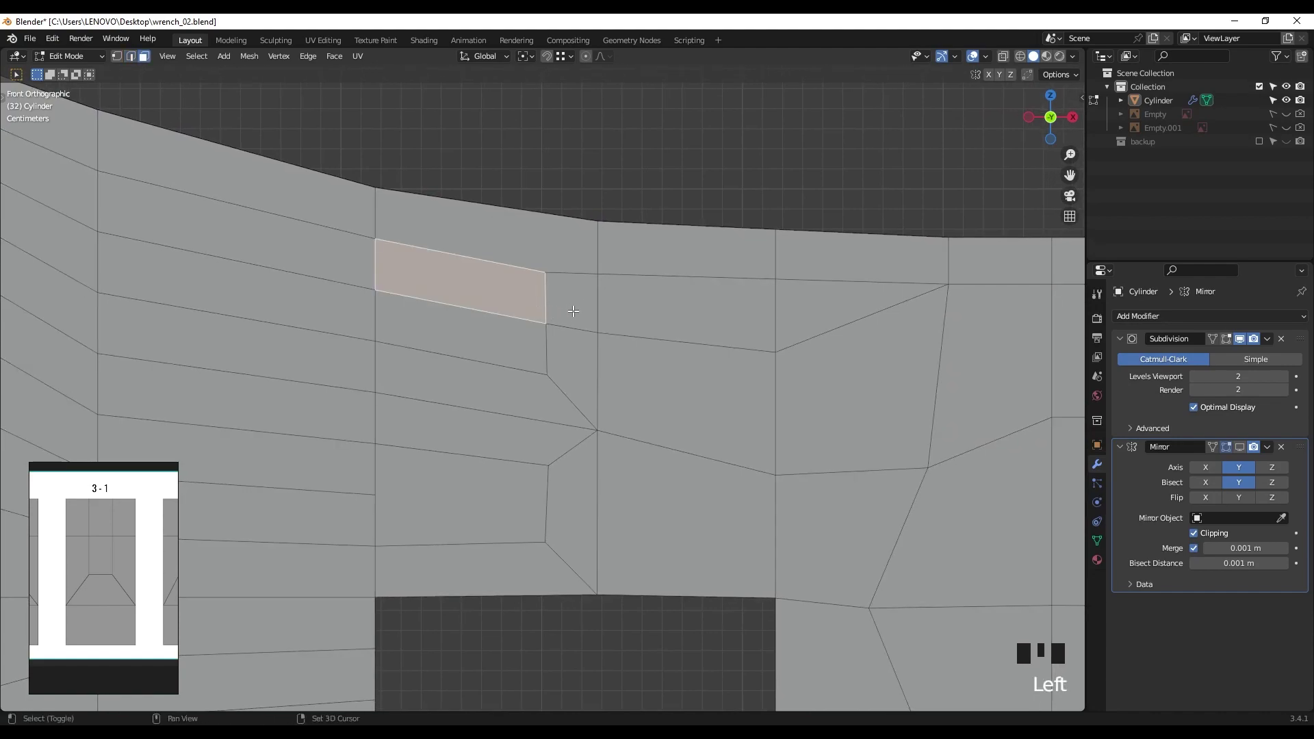
pyautogui.keyDown('shift'); pyautogui.click(554, 309); pyautogui.keyUp('shift')
pyautogui.keyDown('shift'); pyautogui.click(527, 355); pyautogui.keyUp('shift')
pyautogui.keyDown('shift'); pyautogui.click(521, 399); pyautogui.keyUp('shift')
pyautogui.keyDown('shift'); pyautogui.click(575, 366); pyautogui.keyUp('shift')
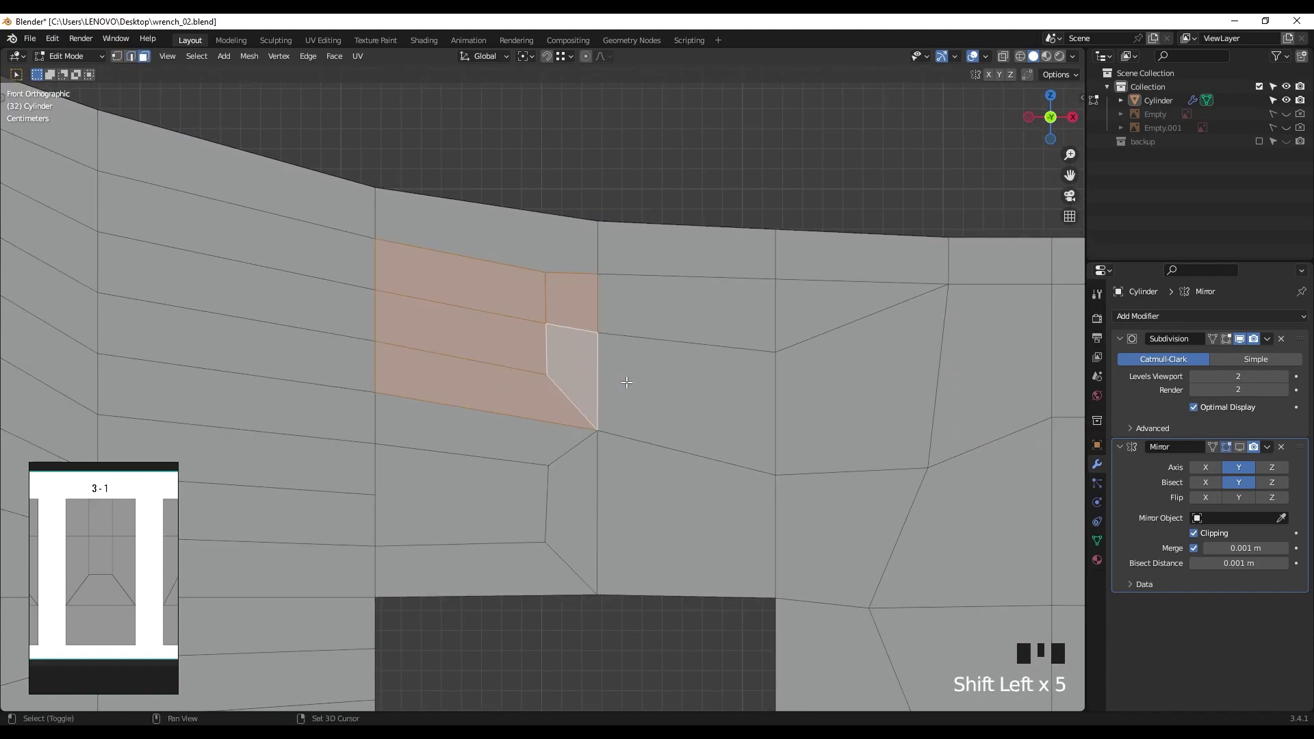
pyautogui.keyDown('shift'); pyautogui.click(661, 388); pyautogui.keyUp('shift')
pyautogui.keyDown('shift'); pyautogui.click(697, 322); pyautogui.keyUp('shift')
pyautogui.press('x')
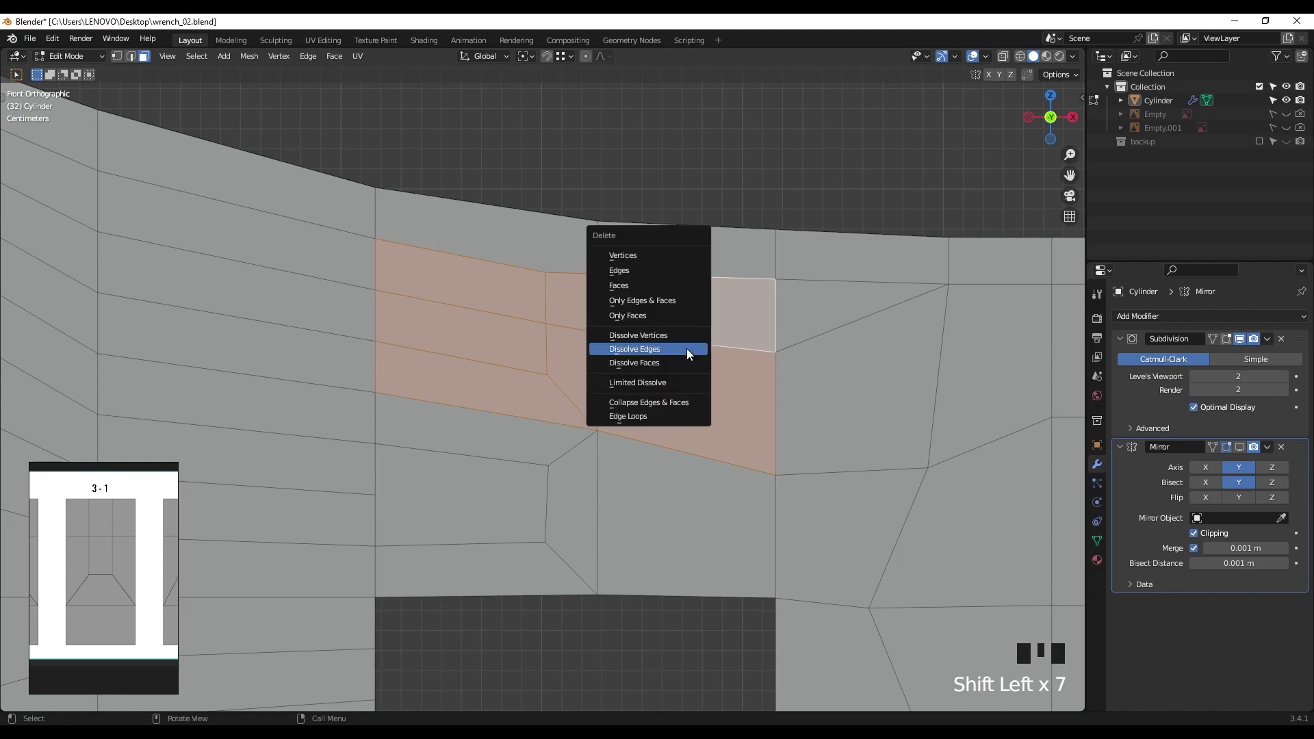
pyautogui.click(649, 286)
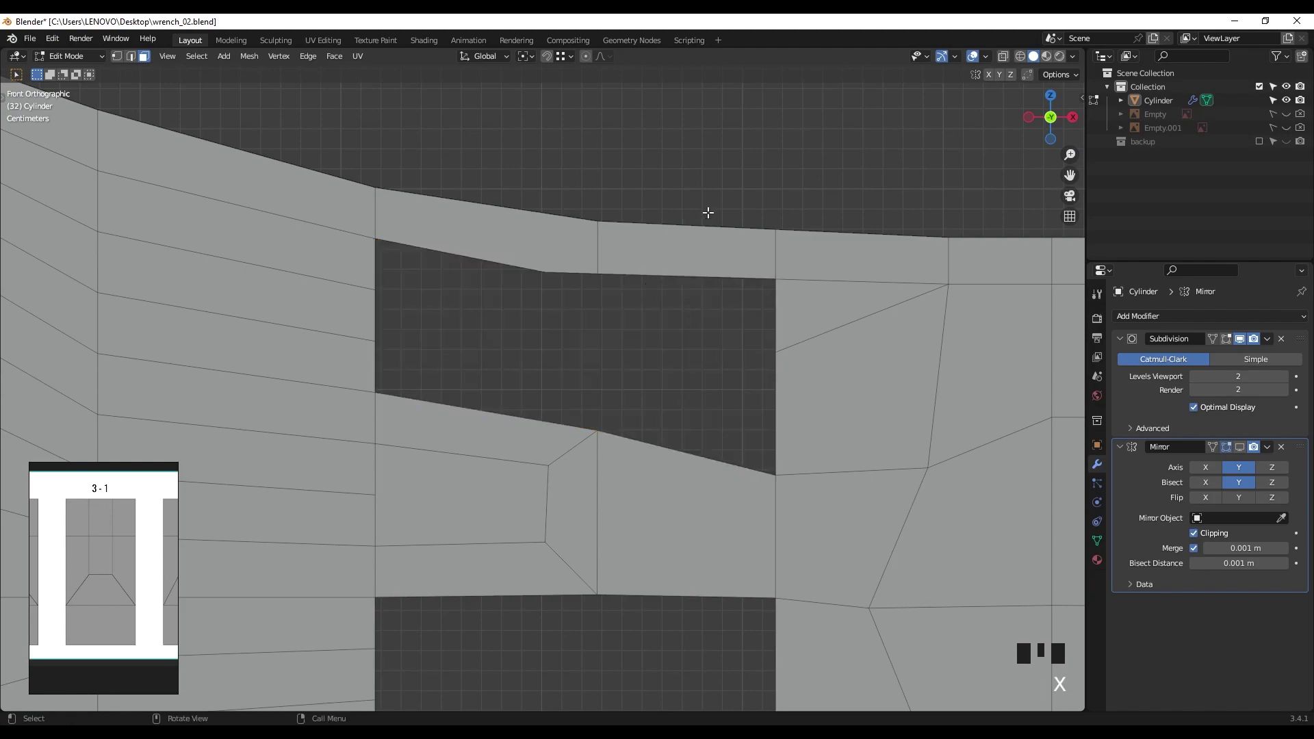
# Step: Dissolve the diagonal edge on the handle side of the new opening
pyautogui.press('2')
pyautogui.click(833, 328)
pyautogui.press('x')
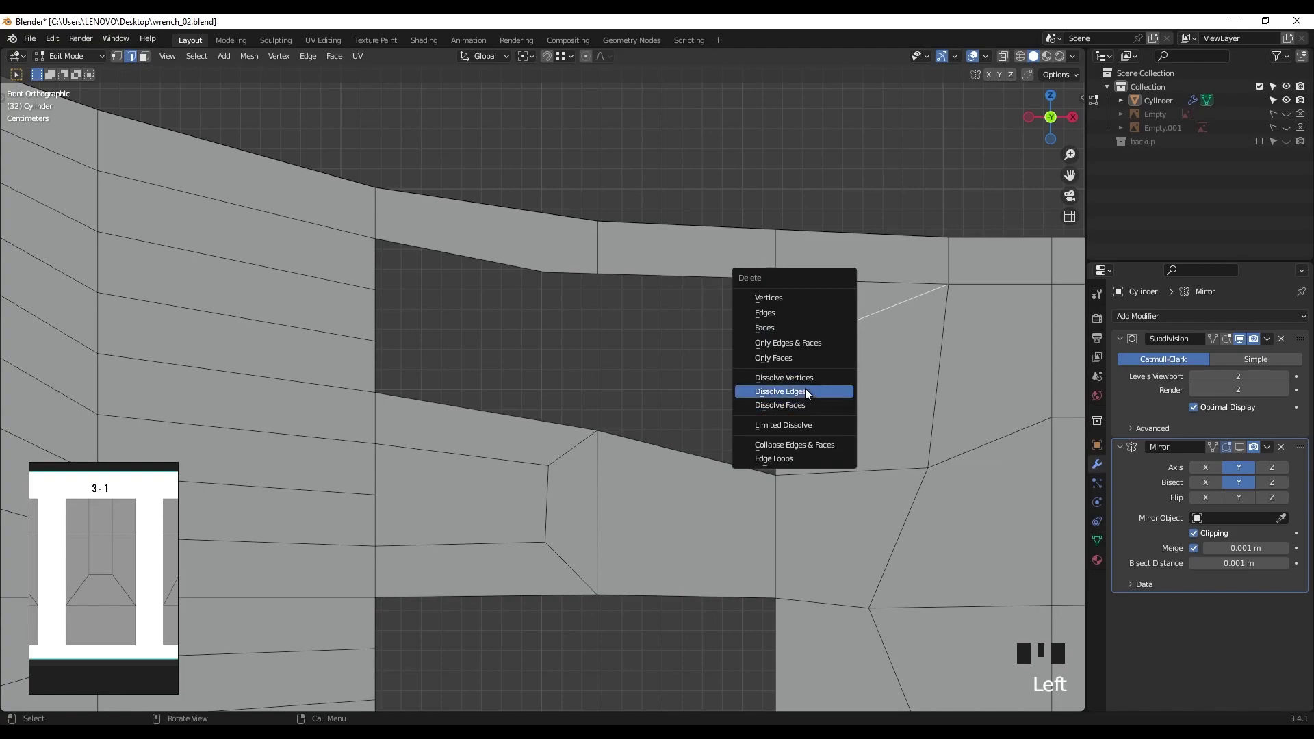
pyautogui.click(805, 391)
pyautogui.keyDown('shift'); pyautogui.moveTo(569, 340); pyautogui.dragTo(585, 352, button='middle'); pyautogui.keyUp('shift')
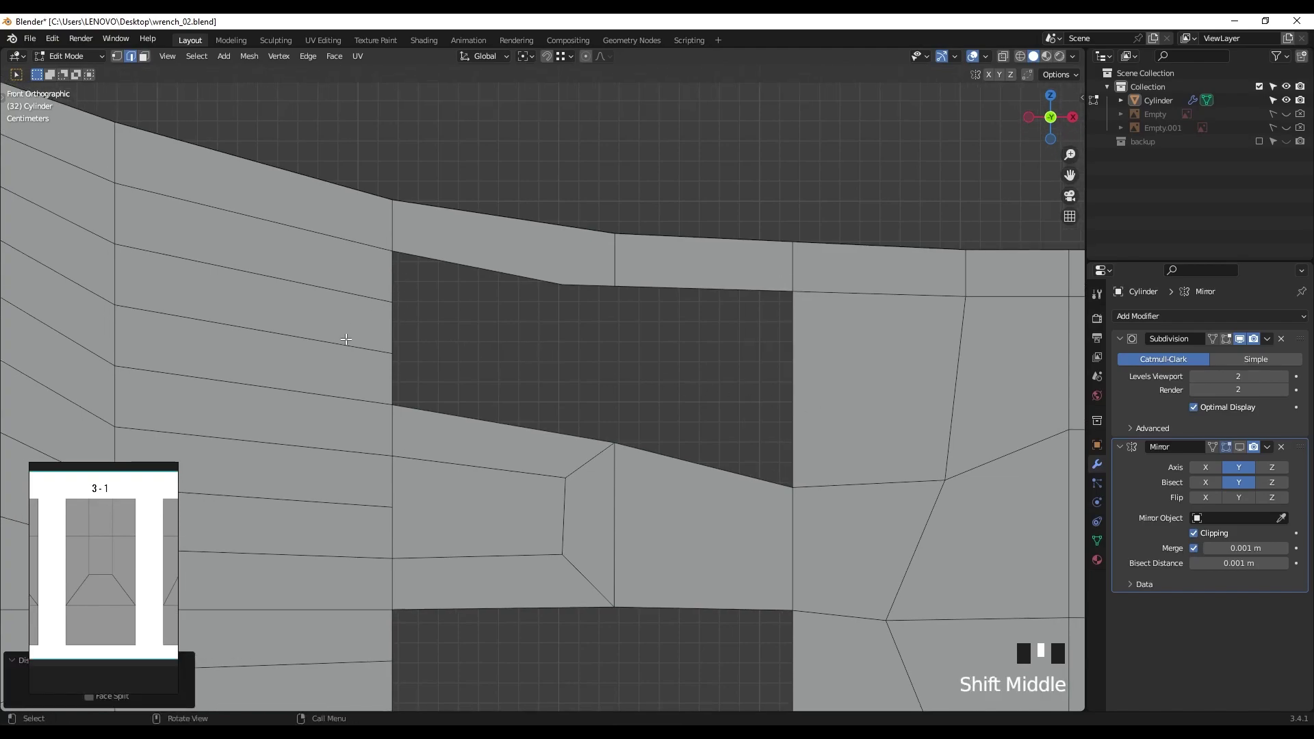
pyautogui.keyDown('shift'); pyautogui.moveTo(858, 396); pyautogui.dragTo(860, 383, button='middle'); pyautogui.keyUp('shift')
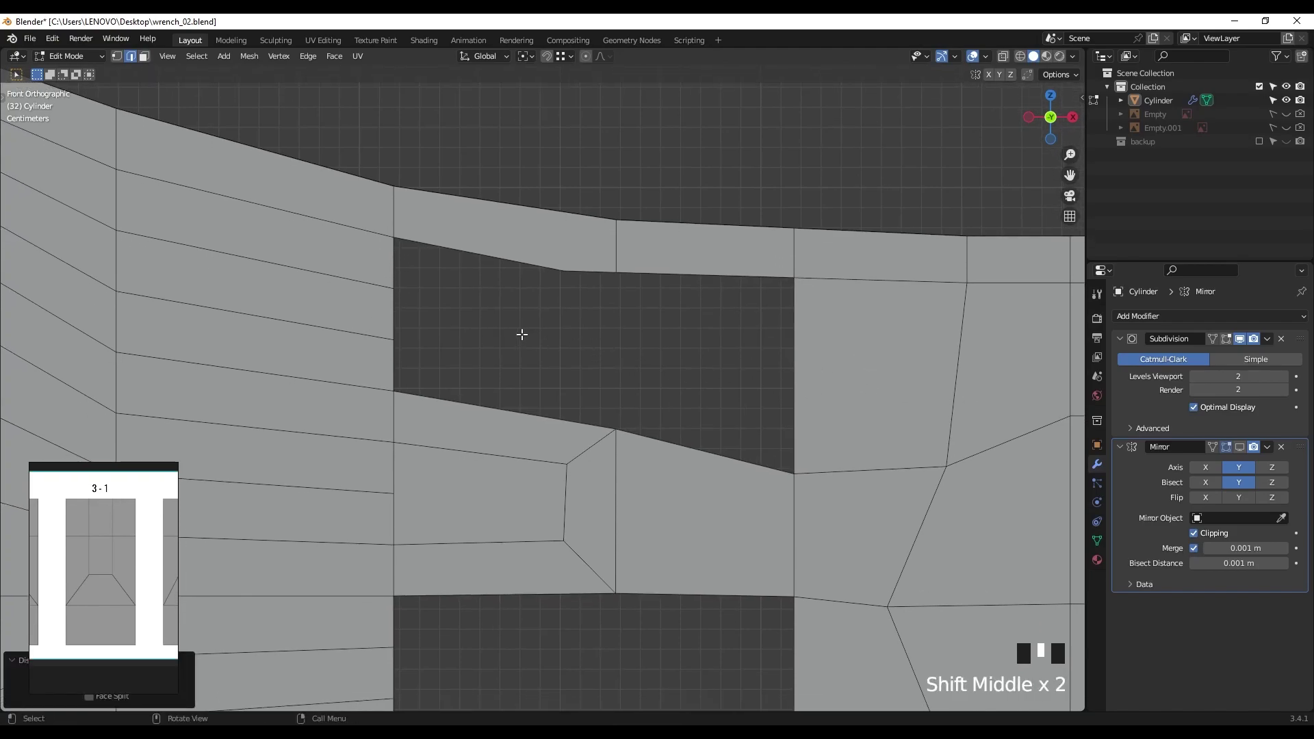
# Step: Extrude the opening's three ring-side edges about 0.12 m towards the handle, following the slope of the strips
pyautogui.click(392, 275)
pyautogui.keyDown('ctrl'); pyautogui.click(434, 364); pyautogui.keyUp('ctrl')
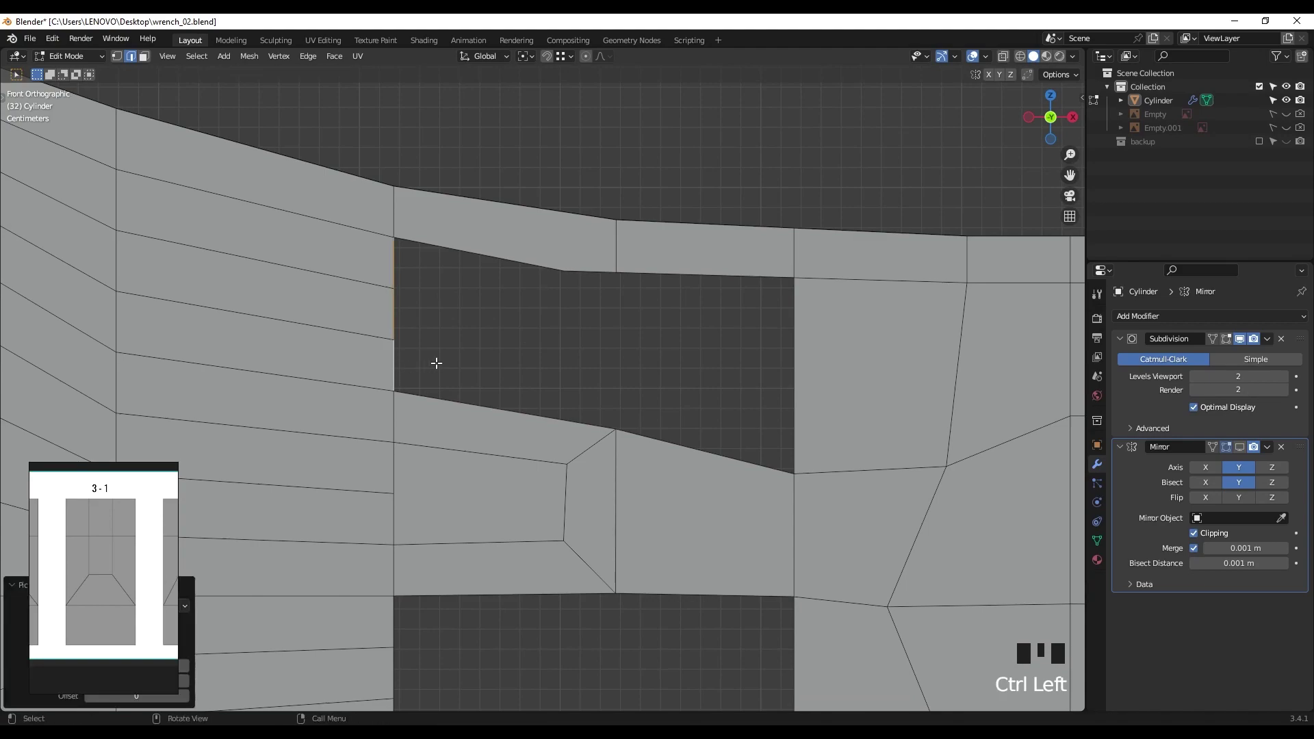
pyautogui.press('e')
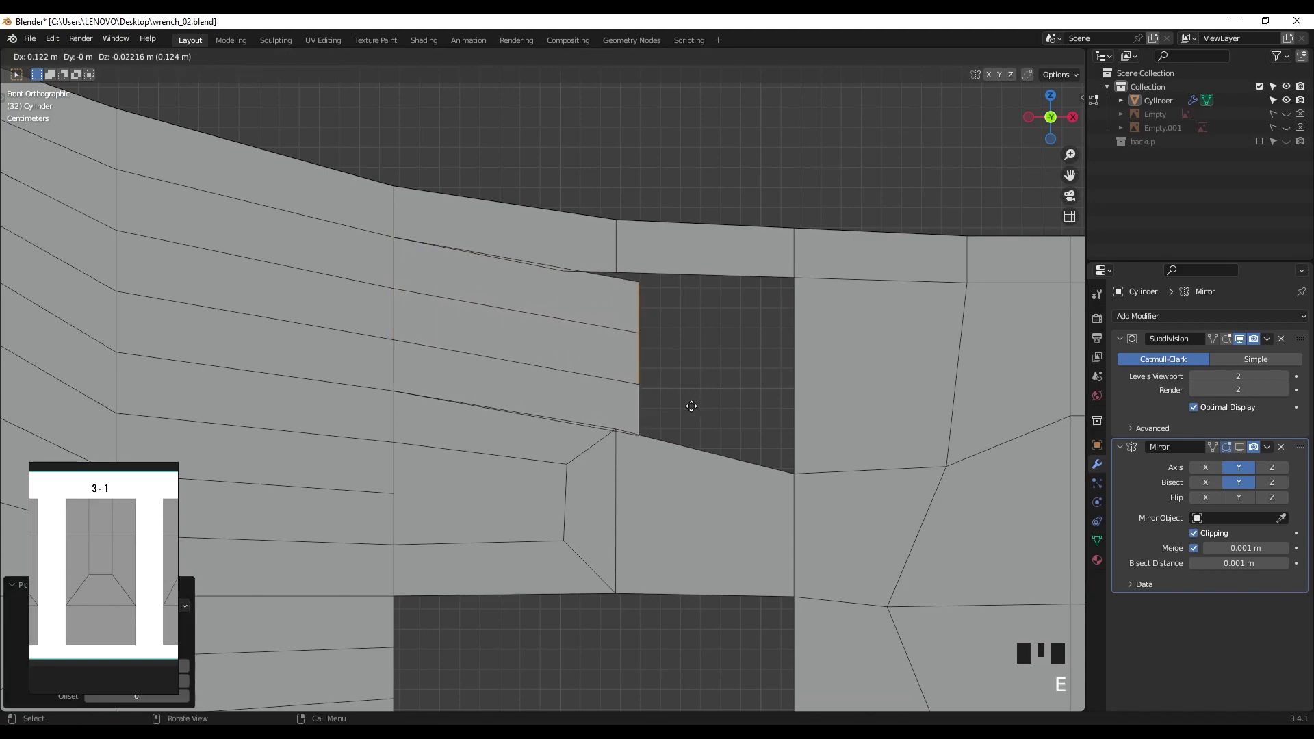
pyautogui.click(682, 401)
pyautogui.scroll(2, 682, 401)
pyautogui.keyDown('shift'); pyautogui.moveTo(682, 401); pyautogui.dragTo(657, 401, button='middle'); pyautogui.keyUp('shift')
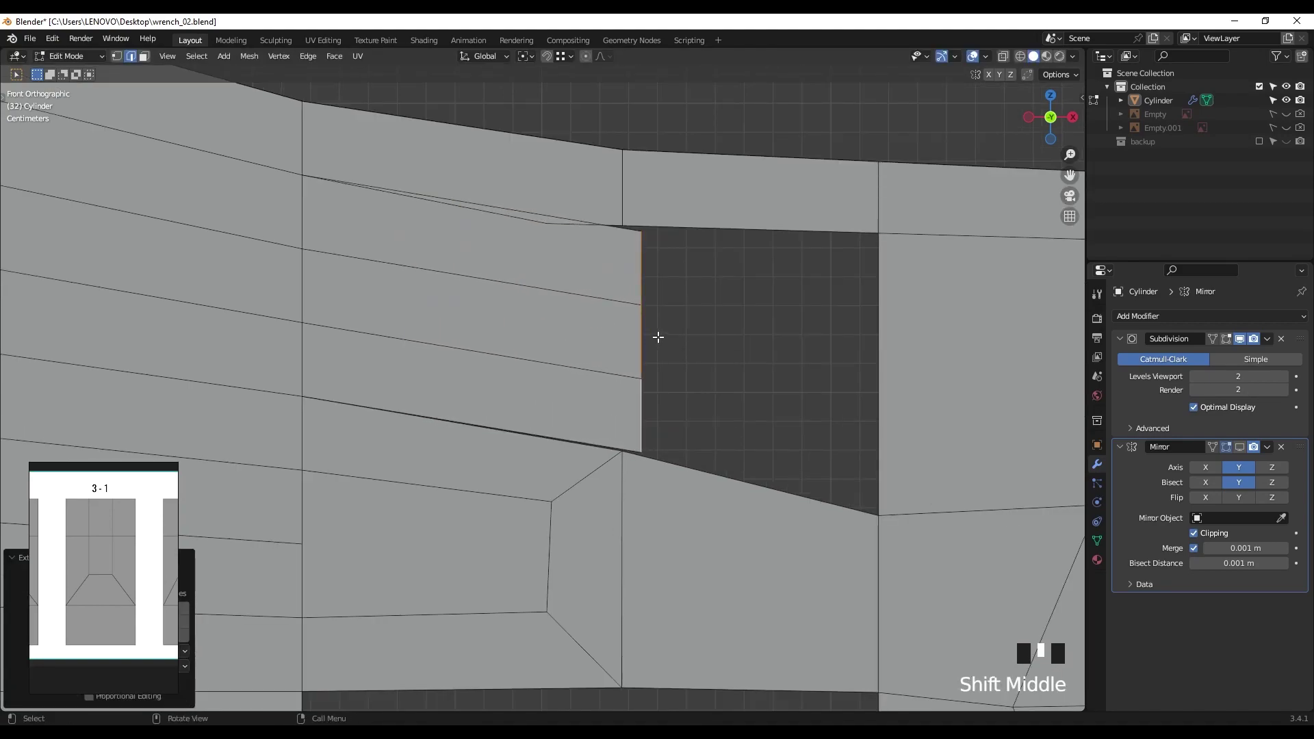
# Step: Knife-cut a trapezoid across the three extruded faces, from the end's upper corner through both inner edges to its lower corner
pyautogui.press('k')
pyautogui.click(642, 230)
pyautogui.click(572, 294)
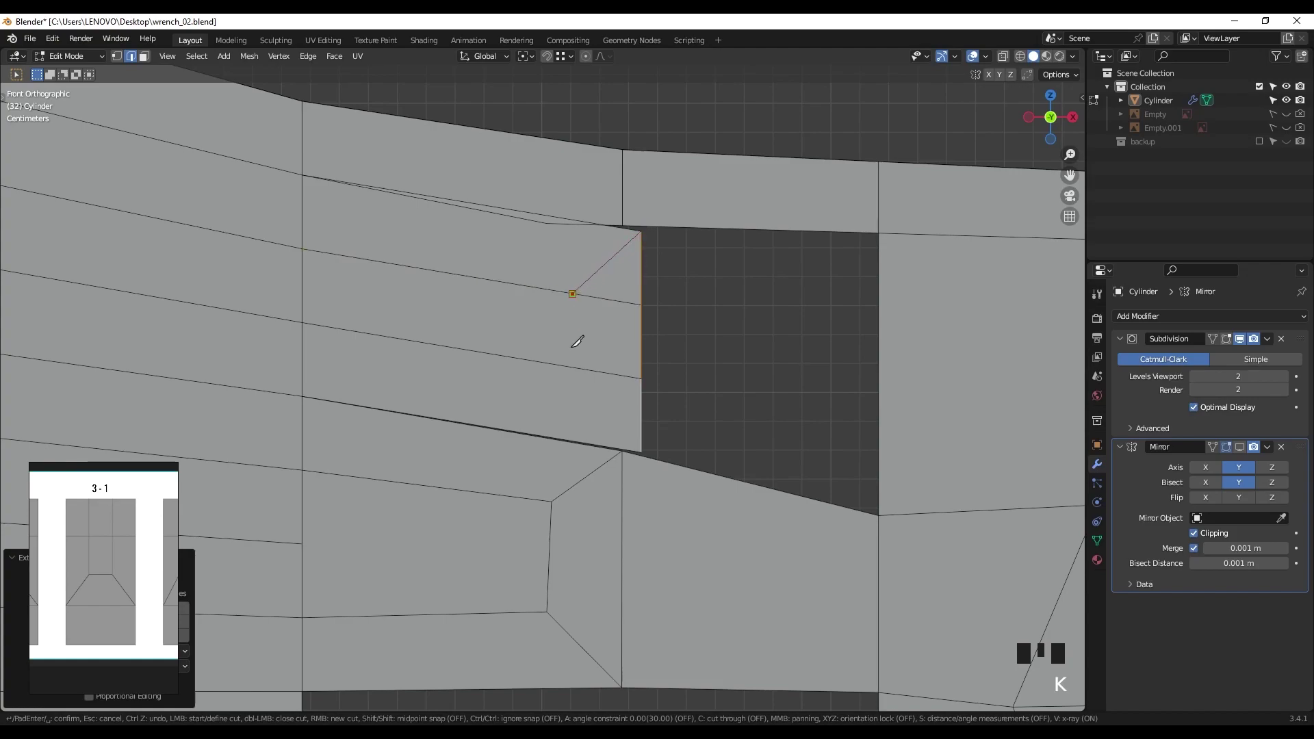
pyautogui.click(572, 367)
pyautogui.click(648, 448)
pyautogui.press('Return')
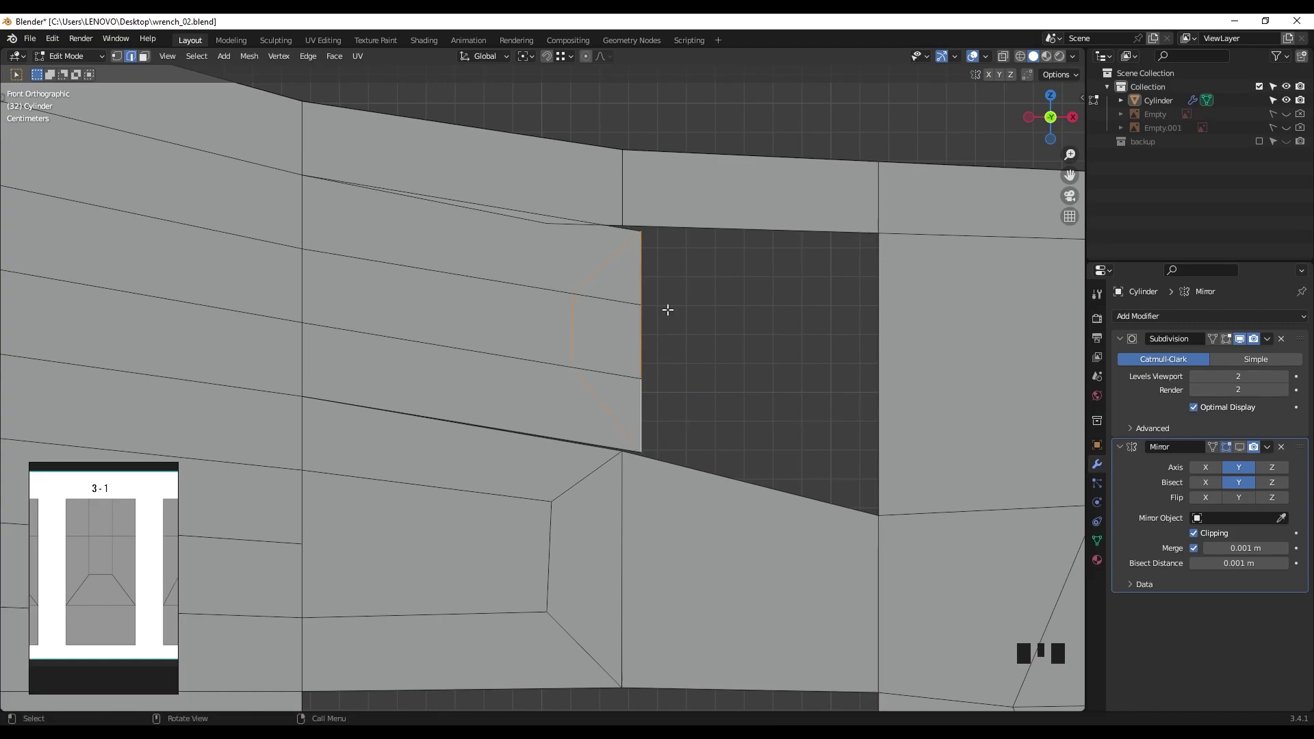
# Step: Dissolve the two short edges inside the trapezoid to form a 3-1 reduction
pyautogui.click(616, 299)
pyautogui.keyDown('shift'); pyautogui.click(654, 373); pyautogui.keyUp('shift')
pyautogui.press('x')
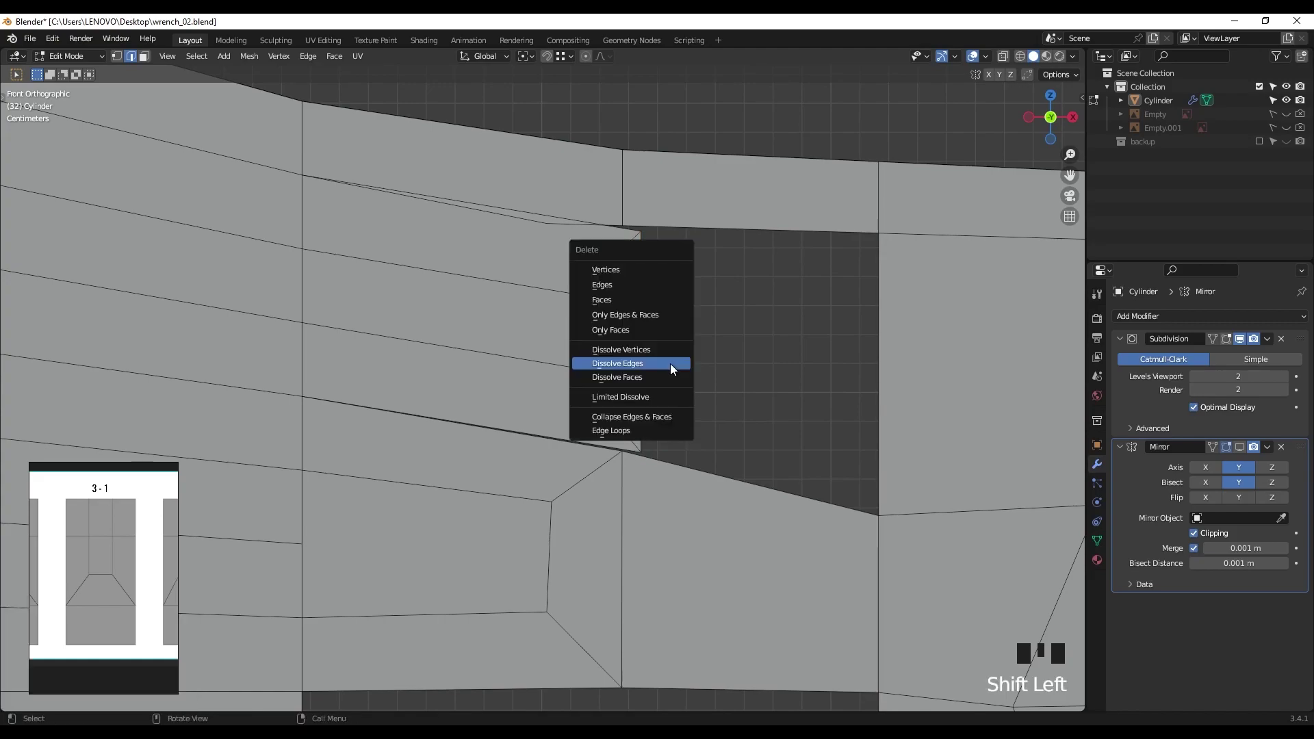
pyautogui.click(671, 369)
# Step: Fill the remaining opening with a face between the reduction's end edge and the handle-side edge
pyautogui.keyDown('shift'); pyautogui.moveTo(705, 387); pyautogui.dragTo(742, 372, button='middle'); pyautogui.keyUp('shift')
pyautogui.click(626, 363)
pyautogui.keyDown('shift'); pyautogui.click(866, 380); pyautogui.keyUp('shift')
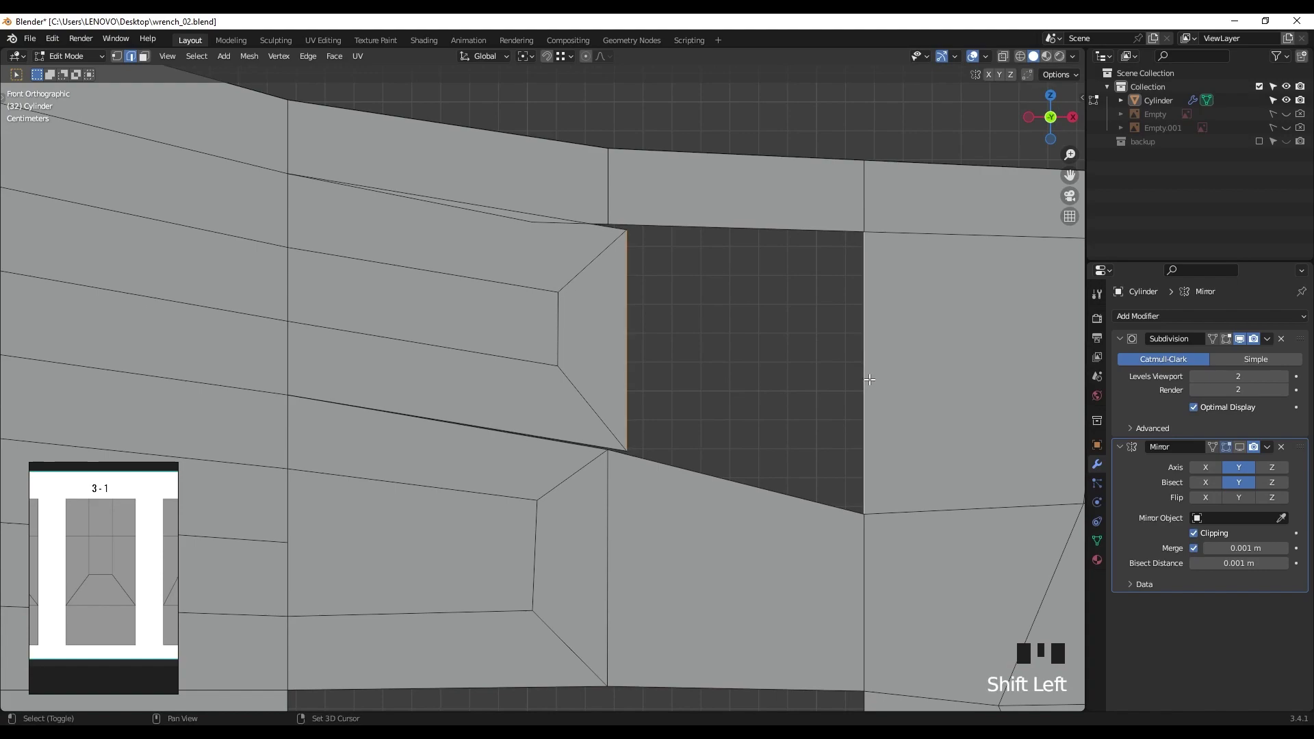
pyautogui.press('f')
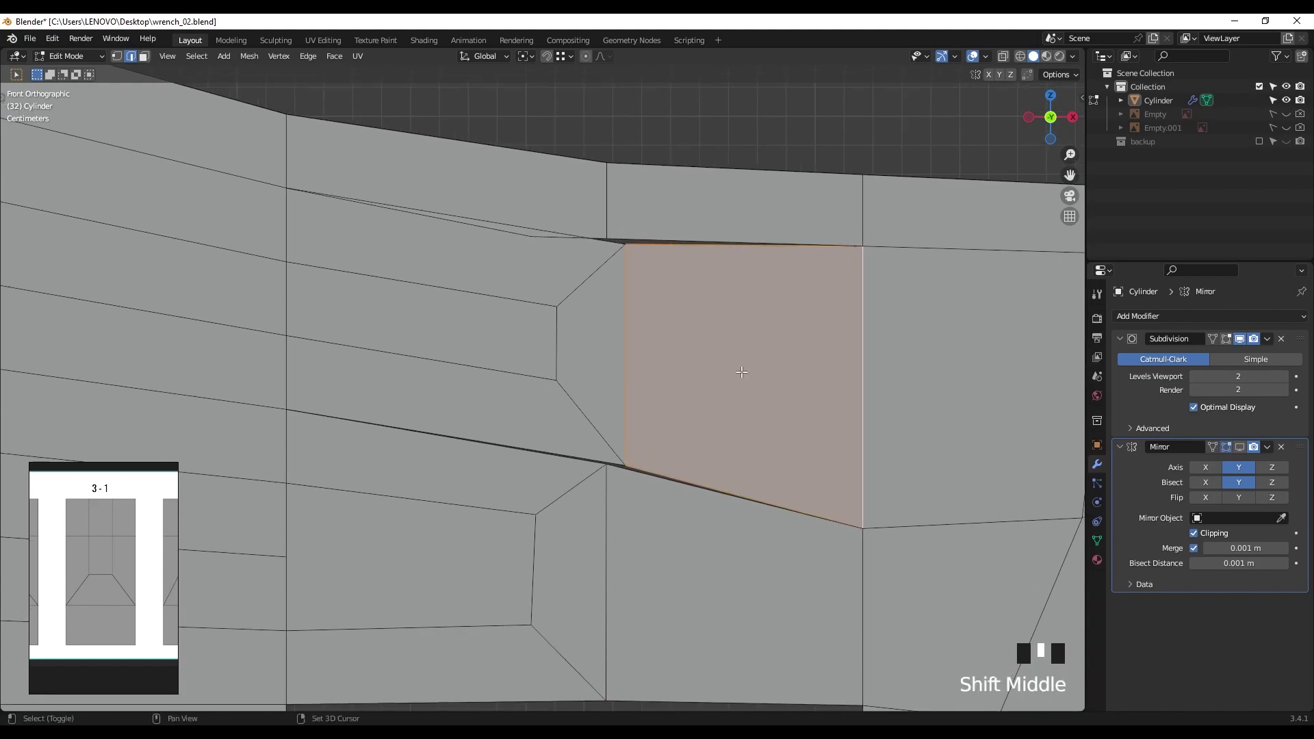
# Step: Merge the upper end corner of the new 3-1 reduction into the neighbouring top-strip vertex, at the last selected vertex
pyautogui.press('1')
pyautogui.click(620, 243)
pyautogui.scroll(4, 620, 244)
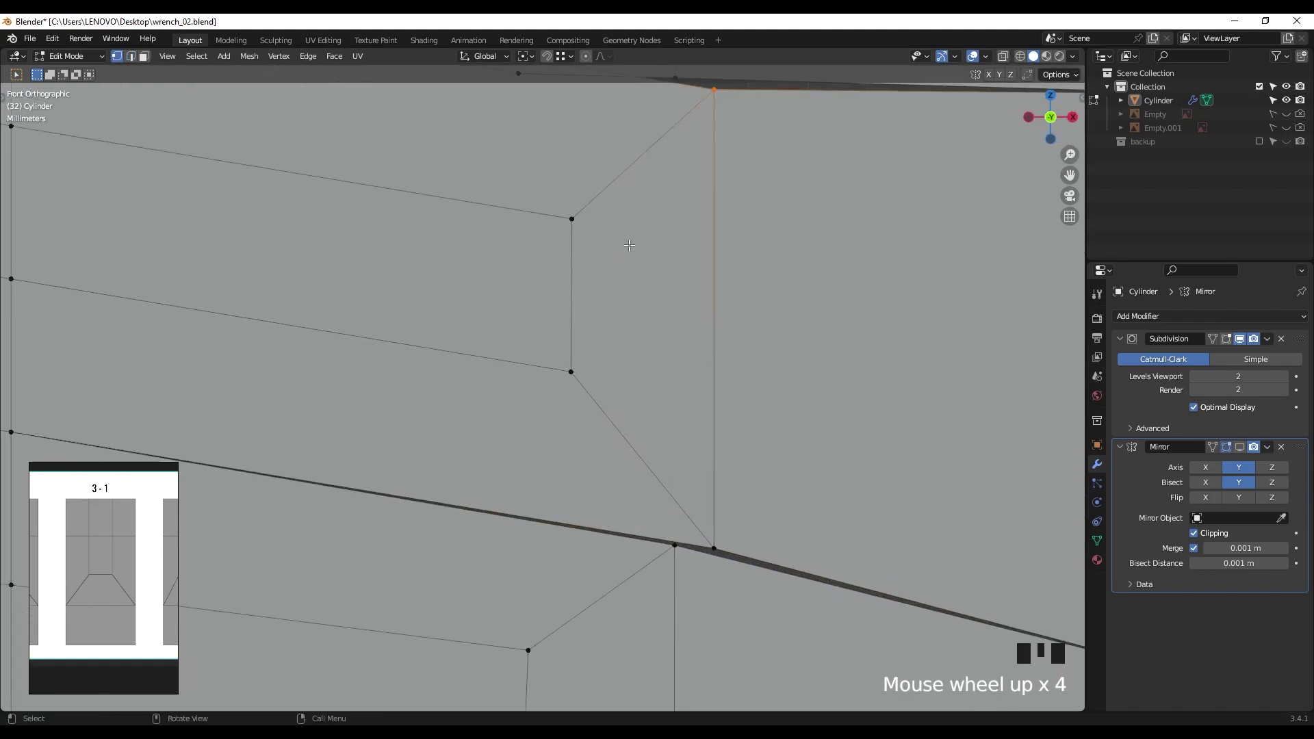
pyautogui.keyDown('shift'); pyautogui.moveTo(662, 101); pyautogui.dragTo(610, 271, button='middle'); pyautogui.keyUp('shift')
pyautogui.keyDown('shift'); pyautogui.click(620, 251); pyautogui.keyUp('shift')
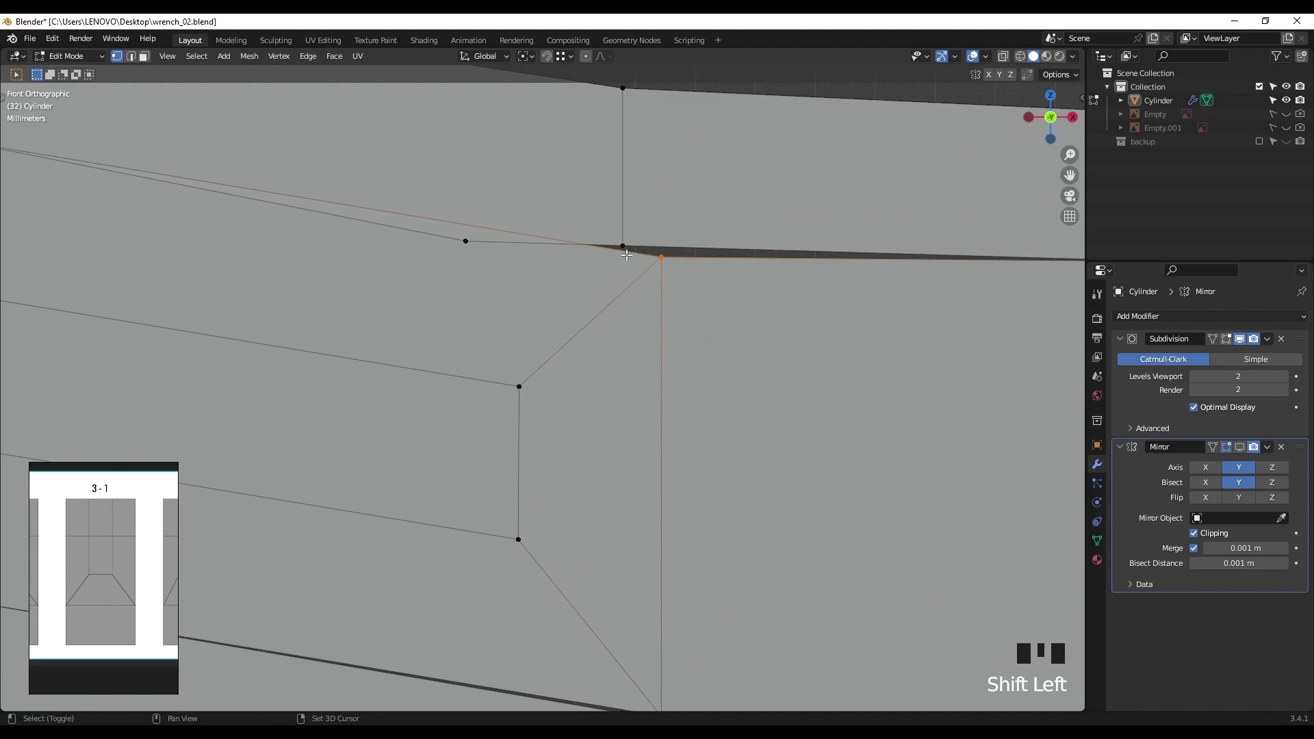
pyautogui.keyDown('shift'); pyautogui.click(638, 263); pyautogui.keyUp('shift')
pyautogui.press('m')
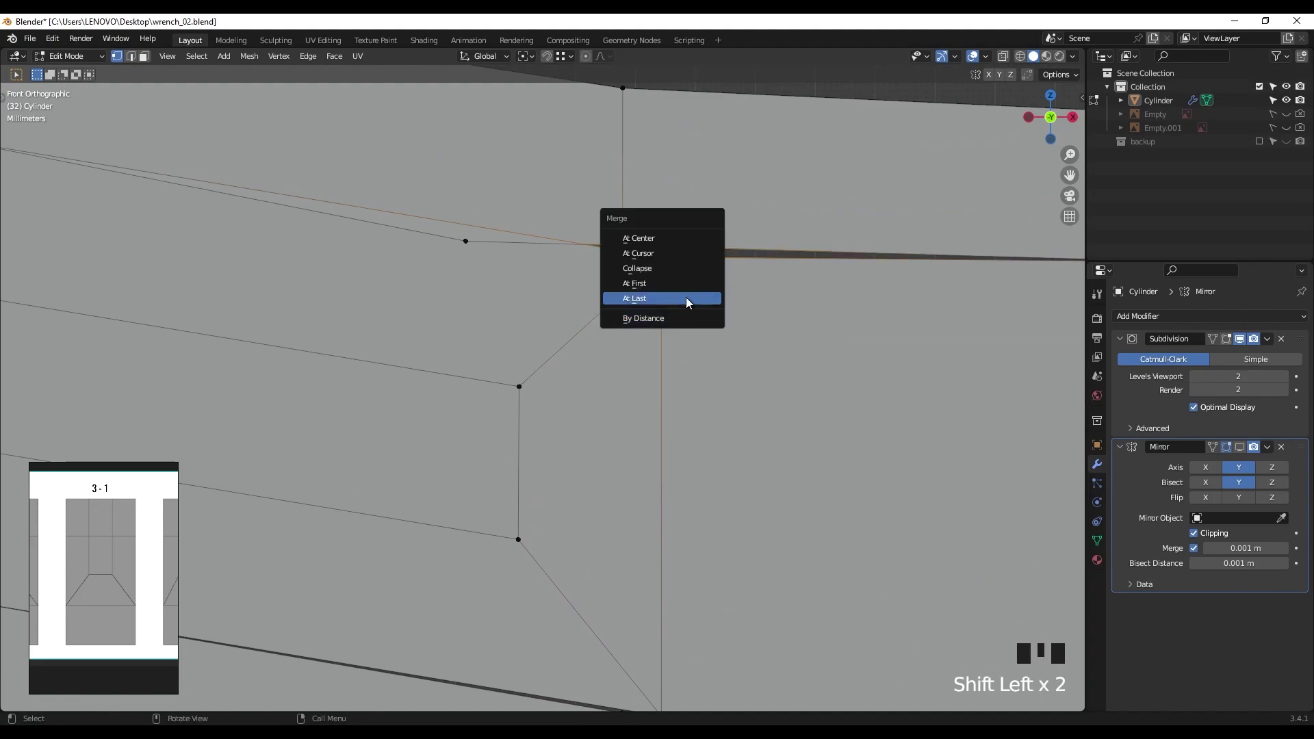
pyautogui.click(686, 299)
# Step: Merge the reduction's lower end corner into the adjacent corner vertex of the lower reduction, at the last selected vertex
pyautogui.keyDown('shift'); pyautogui.moveTo(695, 347); pyautogui.dragTo(633, 461, button='middle'); pyautogui.keyUp('shift')
pyautogui.keyDown('shift'); pyautogui.click(672, 471); pyautogui.keyUp('shift')
pyautogui.keyDown('shift'); pyautogui.click(719, 475); pyautogui.keyUp('shift')
pyautogui.press('m')
pyautogui.click(737, 483)
pyautogui.scroll(-4, 737, 483)
pyautogui.keyDown('shift'); pyautogui.moveTo(551, 180); pyautogui.dragTo(633, 347, button='middle'); pyautogui.keyUp('shift')
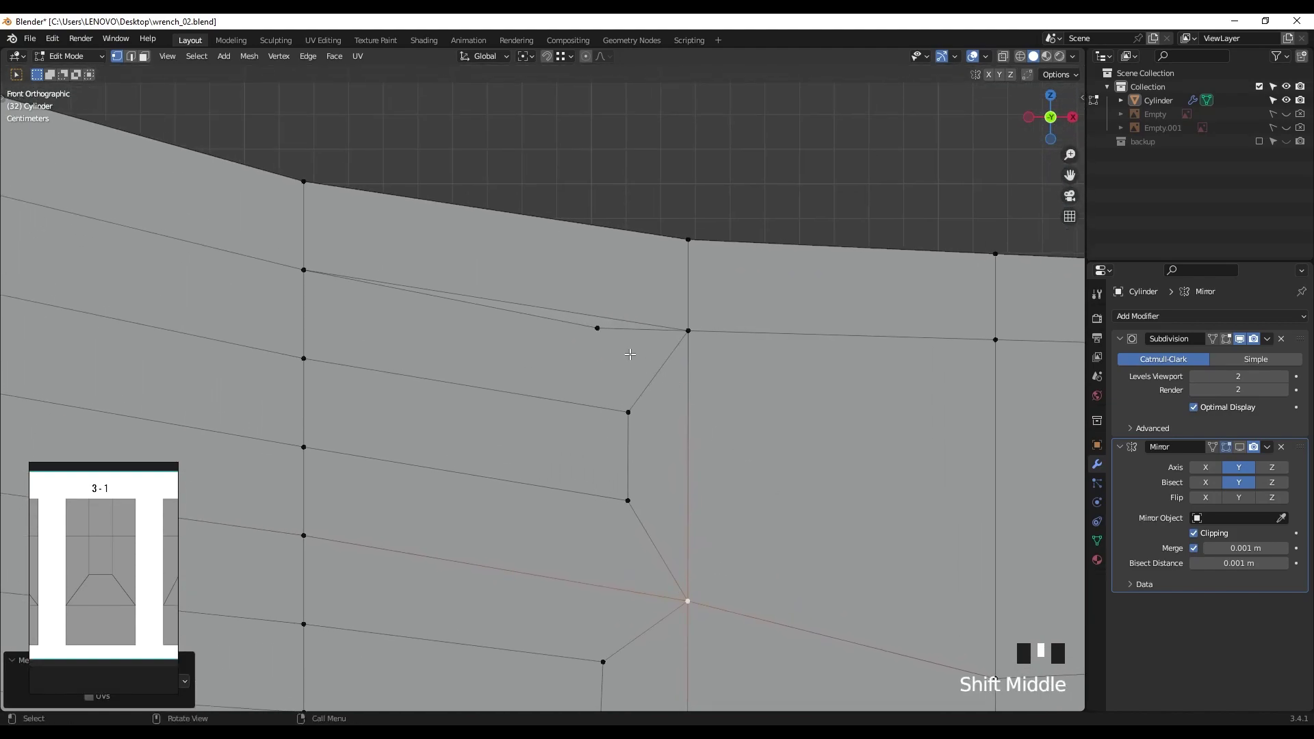
# Step: Dissolve the stray vertex left over from the old reduction beside the merged upper corner
pyautogui.click(634, 347)
pyautogui.click(597, 325)
pyautogui.scroll(-2, 595, 326)
pyautogui.scroll(2, 578, 346)
pyautogui.keyDown('shift'); pyautogui.moveTo(579, 346); pyautogui.dragTo(566, 347, button='middle'); pyautogui.keyUp('shift')
pyautogui.press('x')
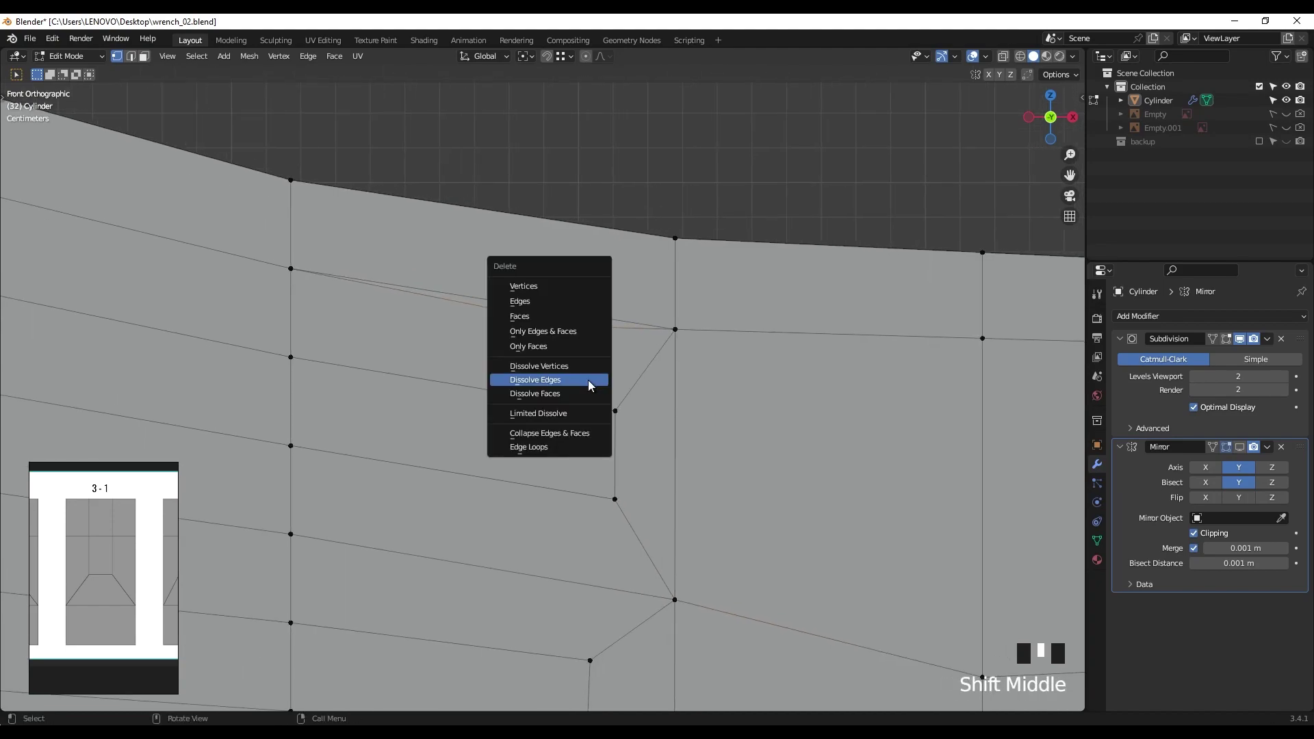
pyautogui.click(579, 367)
pyautogui.scroll(-3, 636, 405)
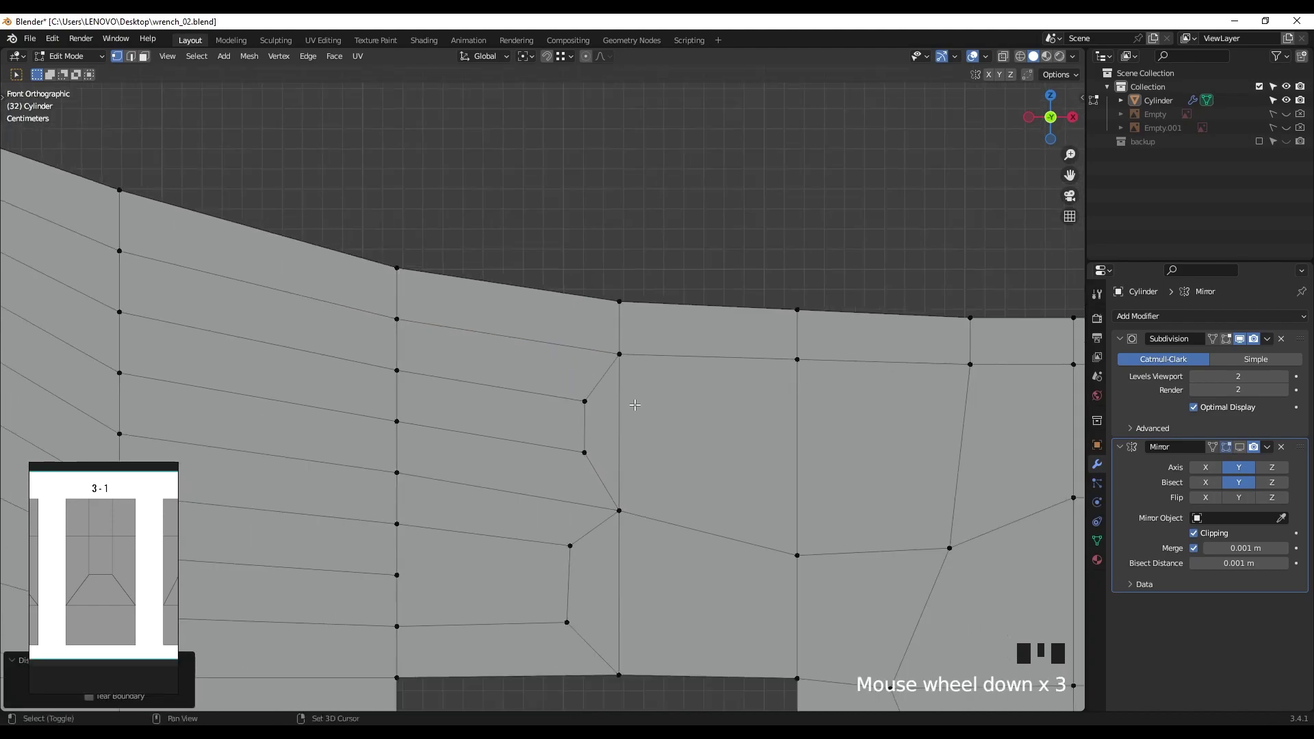
pyautogui.click(642, 287)
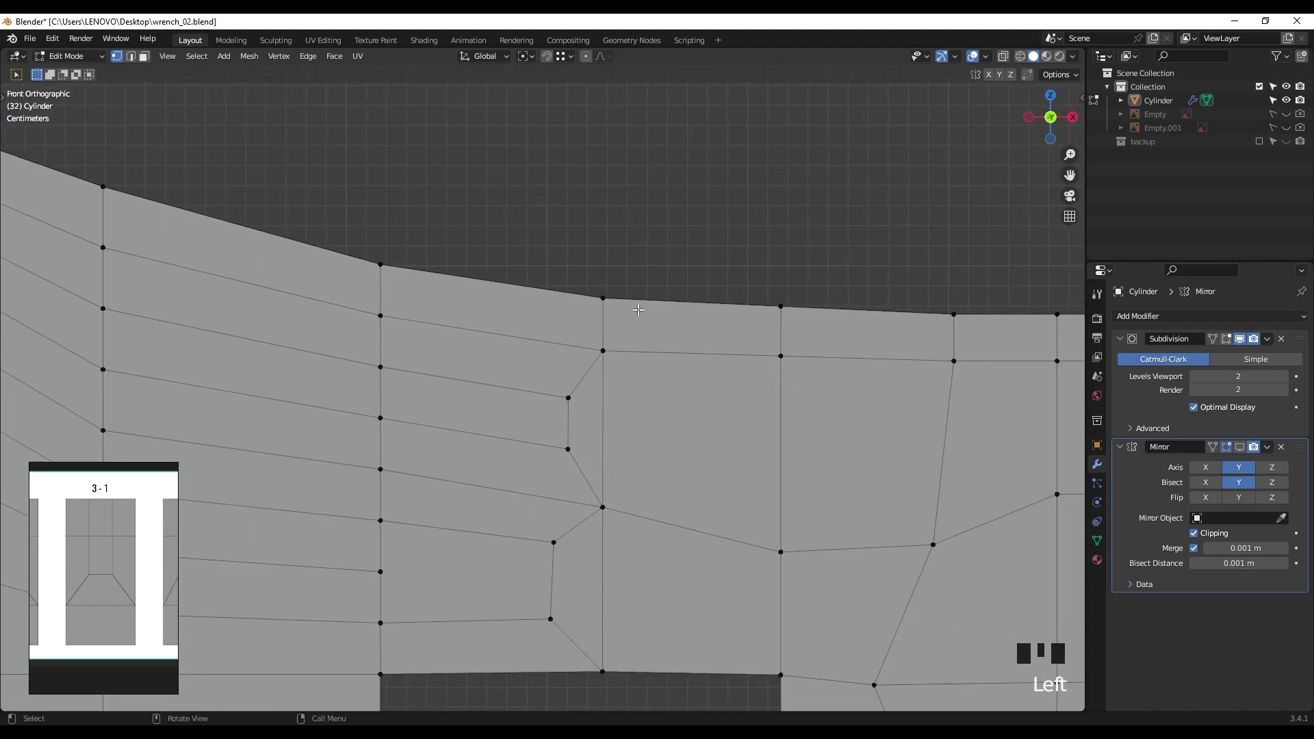
# Step: Examine both edge reductions by highlighting the ring-side strips and the reduction faces in turn
pyautogui.moveTo(642, 287); pyautogui.dragTo(358, 315, button='middle')
pyautogui.keyDown('shift'); pyautogui.scroll(-1, 358, 315); pyautogui.keyUp('shift')
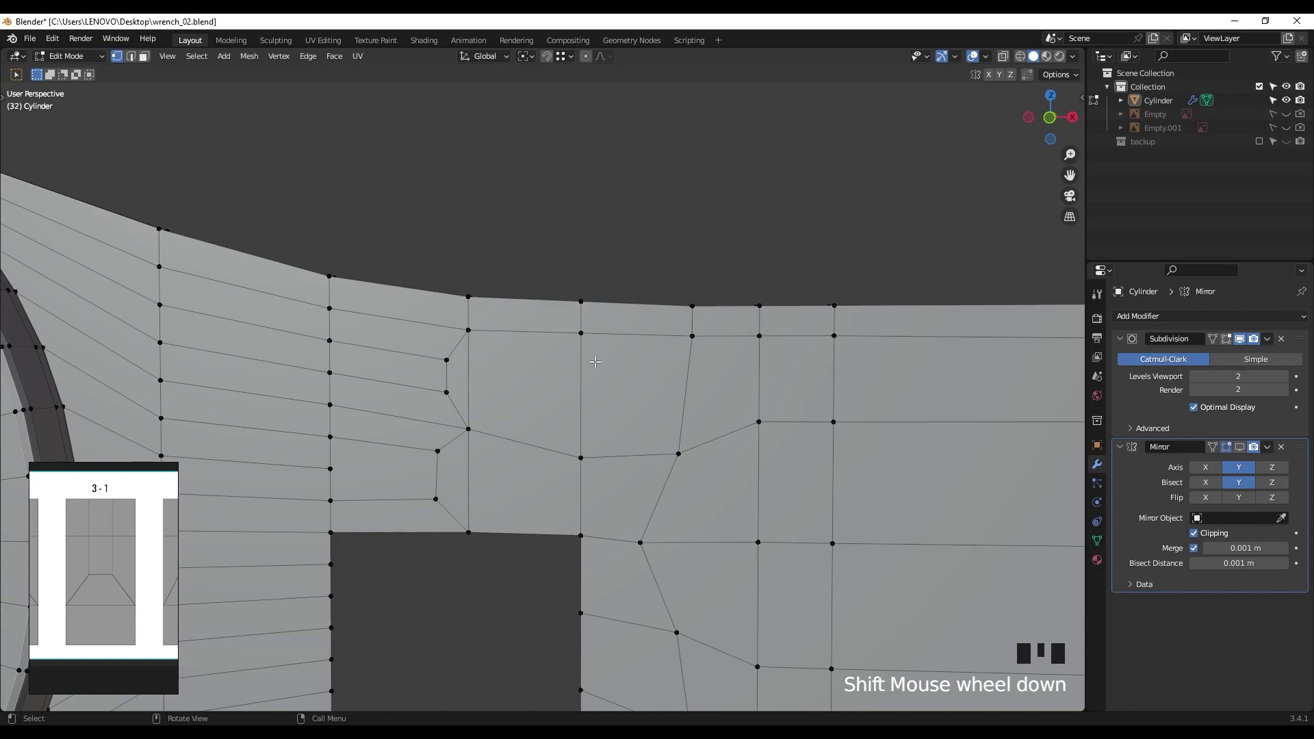
pyautogui.scroll(-2, 597, 367)
pyautogui.moveTo(596, 368); pyautogui.dragTo(448, 288, button='middle')
pyautogui.scroll(2, 589, 366)
pyautogui.press('3')
pyautogui.moveTo(337, 273); pyautogui.dragTo(360, 342)
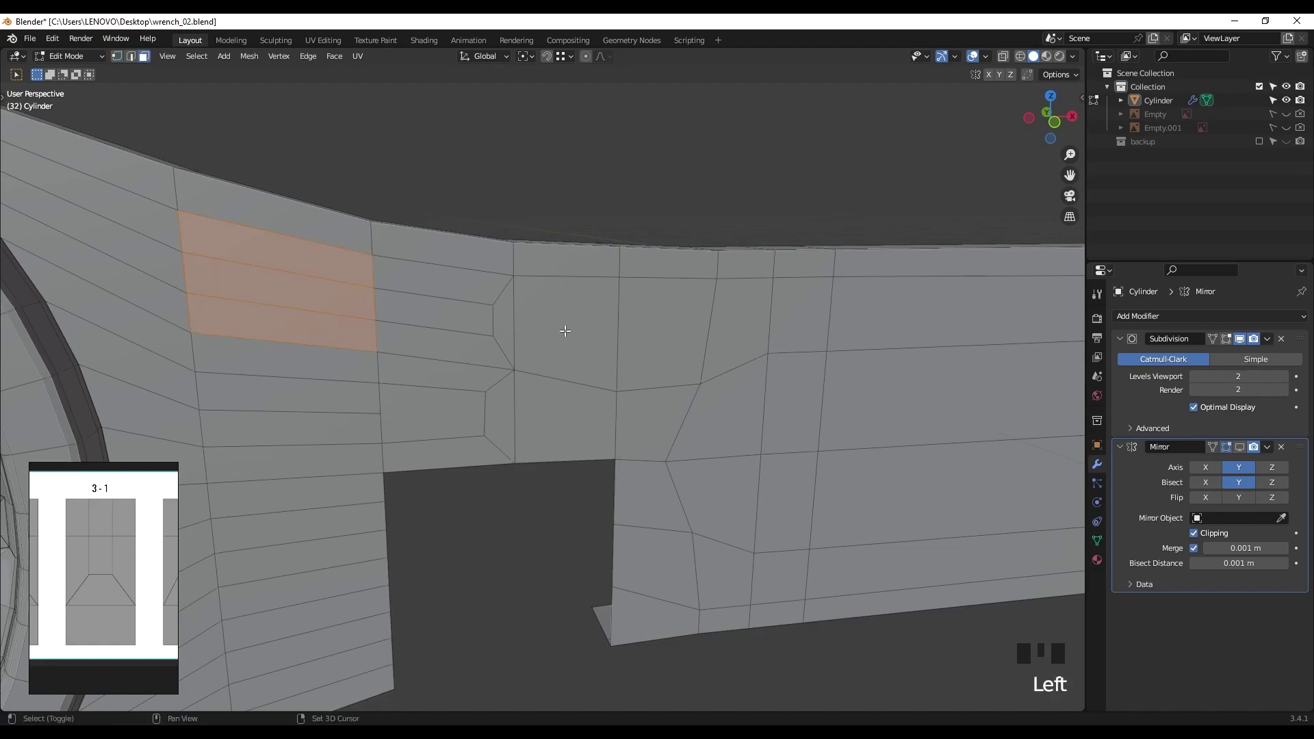
pyautogui.keyDown('shift'); pyautogui.click(648, 329); pyautogui.keyUp('shift')
pyautogui.keyDown('shift'); pyautogui.moveTo(439, 283); pyautogui.dragTo(506, 359); pyautogui.keyUp('shift')
pyautogui.keyDown('shift'); pyautogui.moveTo(506, 360); pyautogui.dragTo(498, 365, button='middle'); pyautogui.keyUp('shift')
pyautogui.press('b')
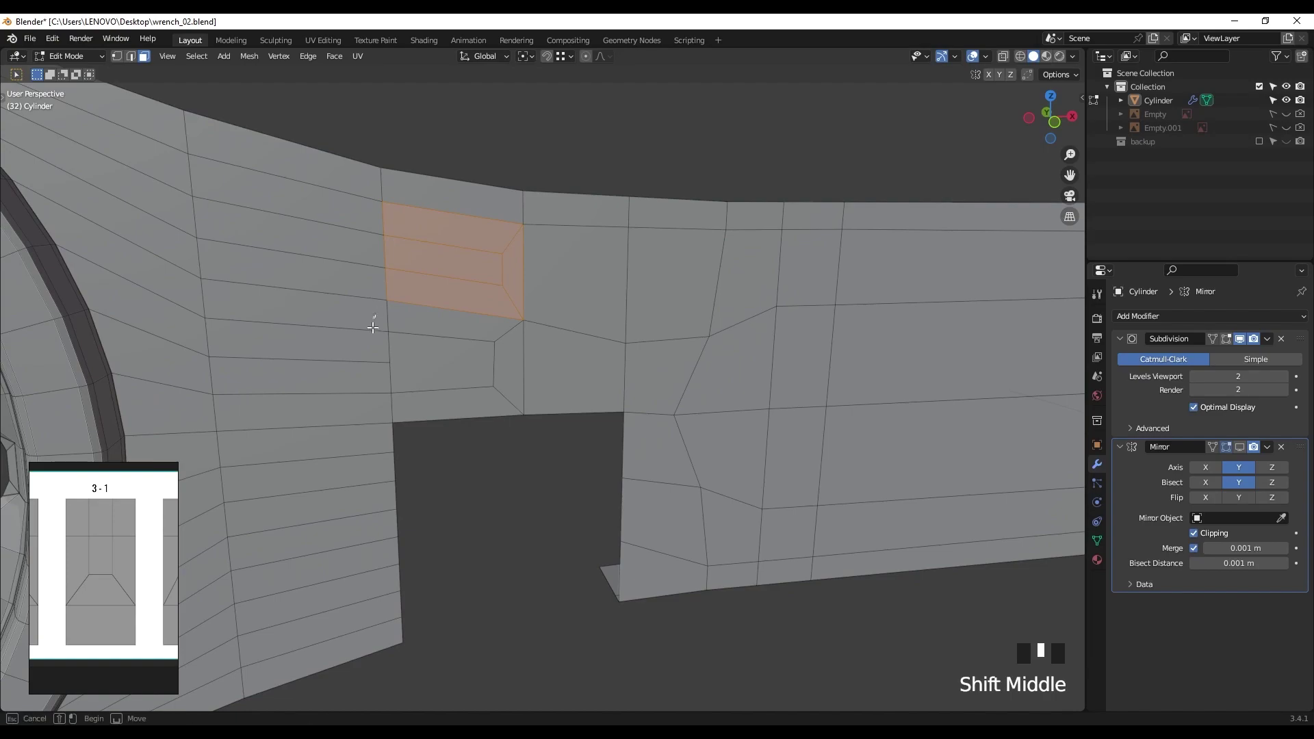
pyautogui.moveTo(375, 428); pyautogui.dragTo(209, 284)
pyautogui.keyDown('shift'); pyautogui.click(665, 376); pyautogui.keyUp('shift')
pyautogui.press('b')
pyautogui.moveTo(508, 415); pyautogui.dragTo(508, 415)
pyautogui.scroll(-2, 552, 404)
# Step: Inspect the subdivided top edge's shading in Object Mode, and go back to editing with the lower reduction's inner face selected
pyautogui.press('Tab')
pyautogui.moveTo(552, 404); pyautogui.dragTo(708, 343, button='middle')
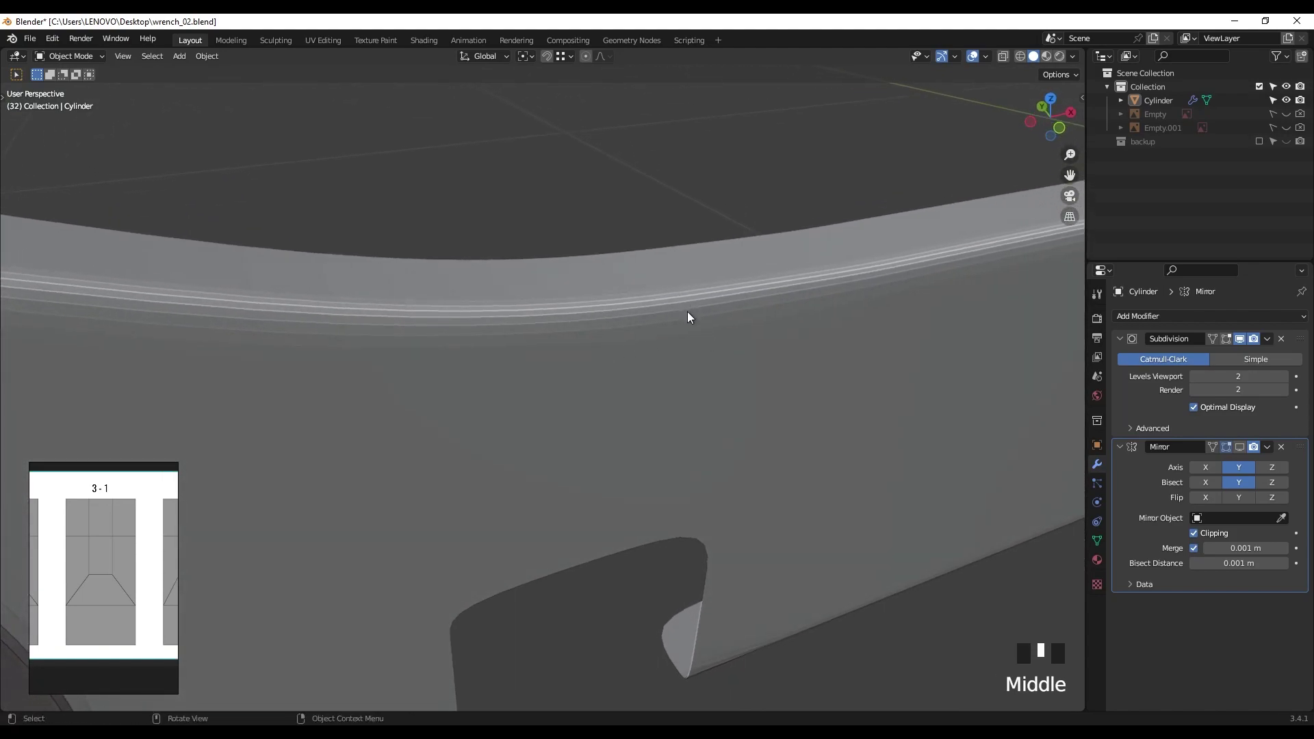
pyautogui.moveTo(572, 335); pyautogui.dragTo(408, 317, button='middle')
pyautogui.scroll(-2, 860, 306)
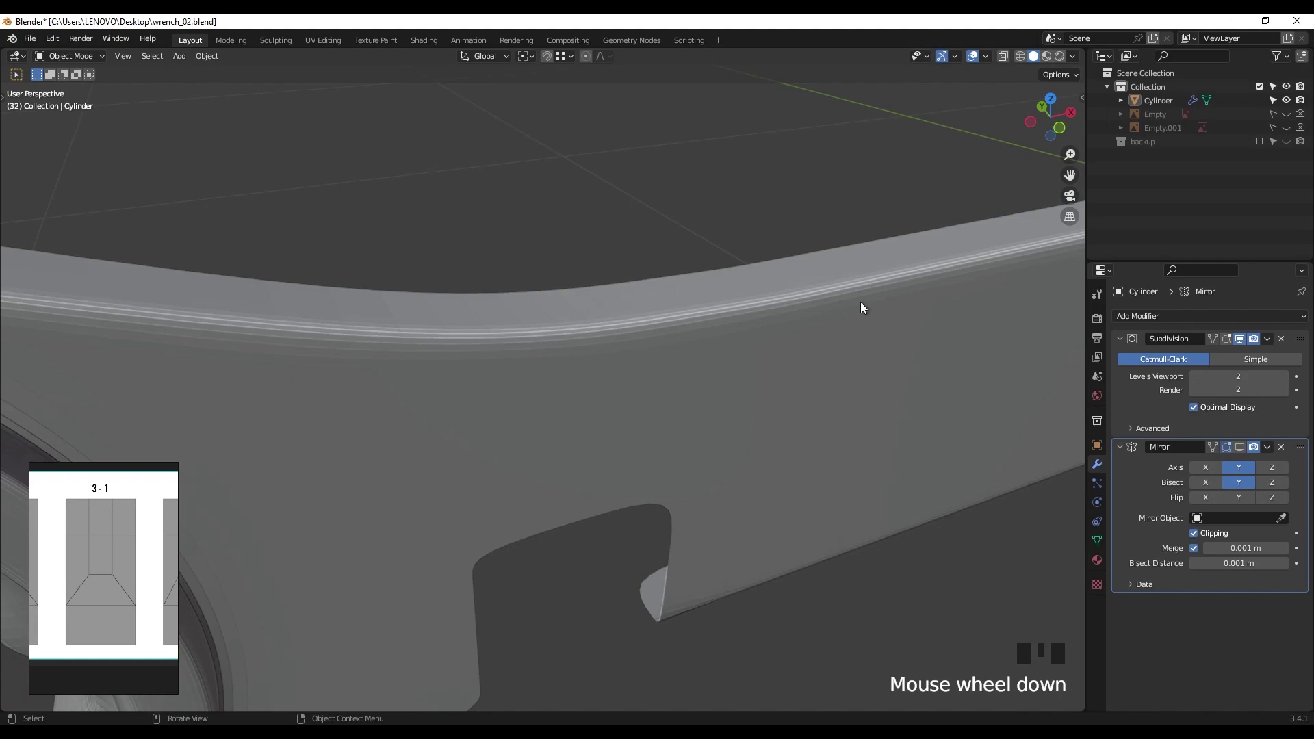
pyautogui.keyDown('ctrl'); pyautogui.moveTo(611, 337); pyautogui.dragTo(614, 314, button='middle'); pyautogui.keyUp('ctrl')
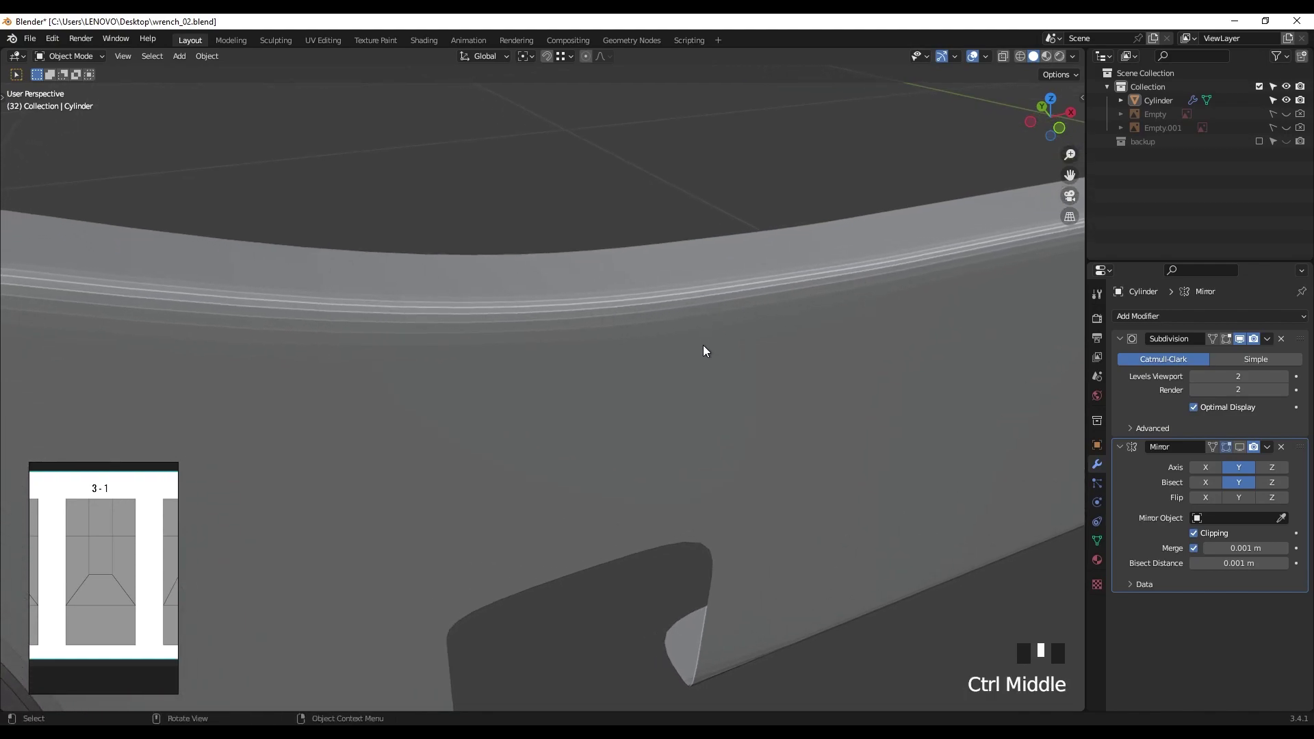
pyautogui.press('Tab')
pyautogui.keyDown('shift'); pyautogui.moveTo(647, 357); pyautogui.dragTo(538, 425, button='middle'); pyautogui.keyUp('shift')
pyautogui.scroll(3, 641, 450)
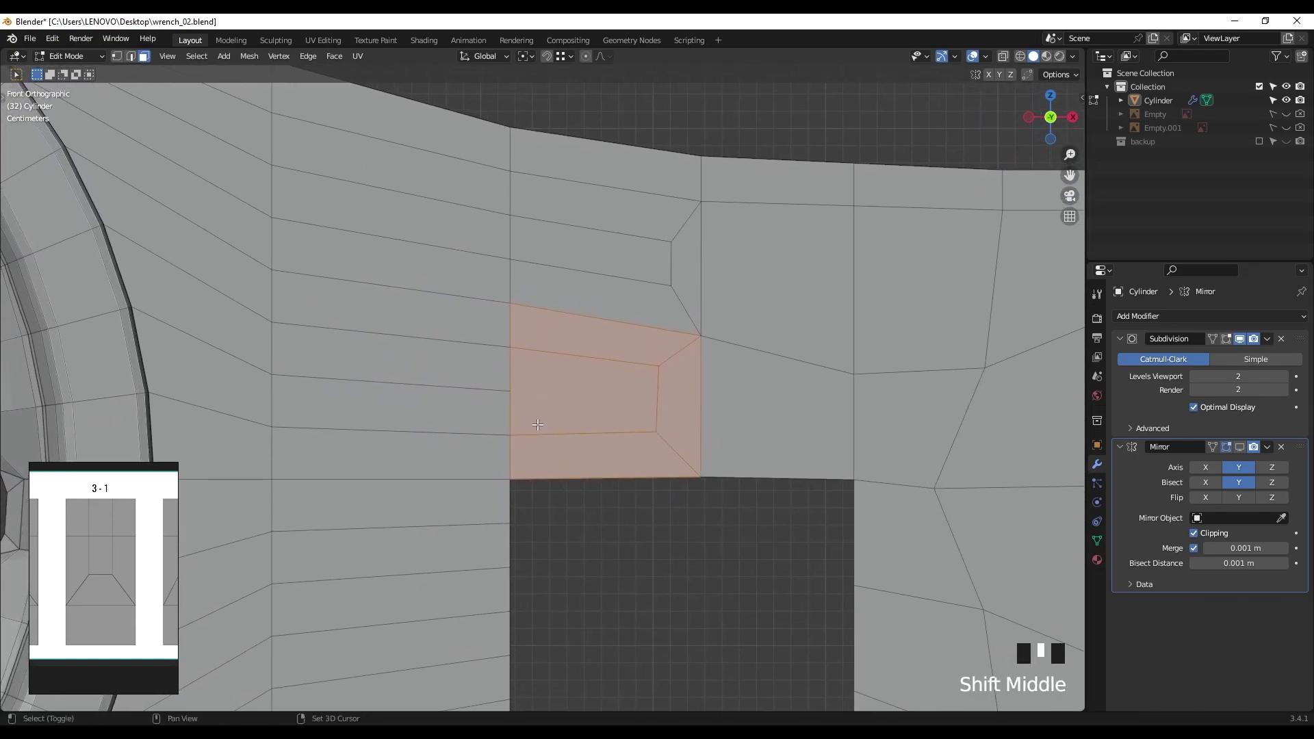
pyautogui.click(543, 390)
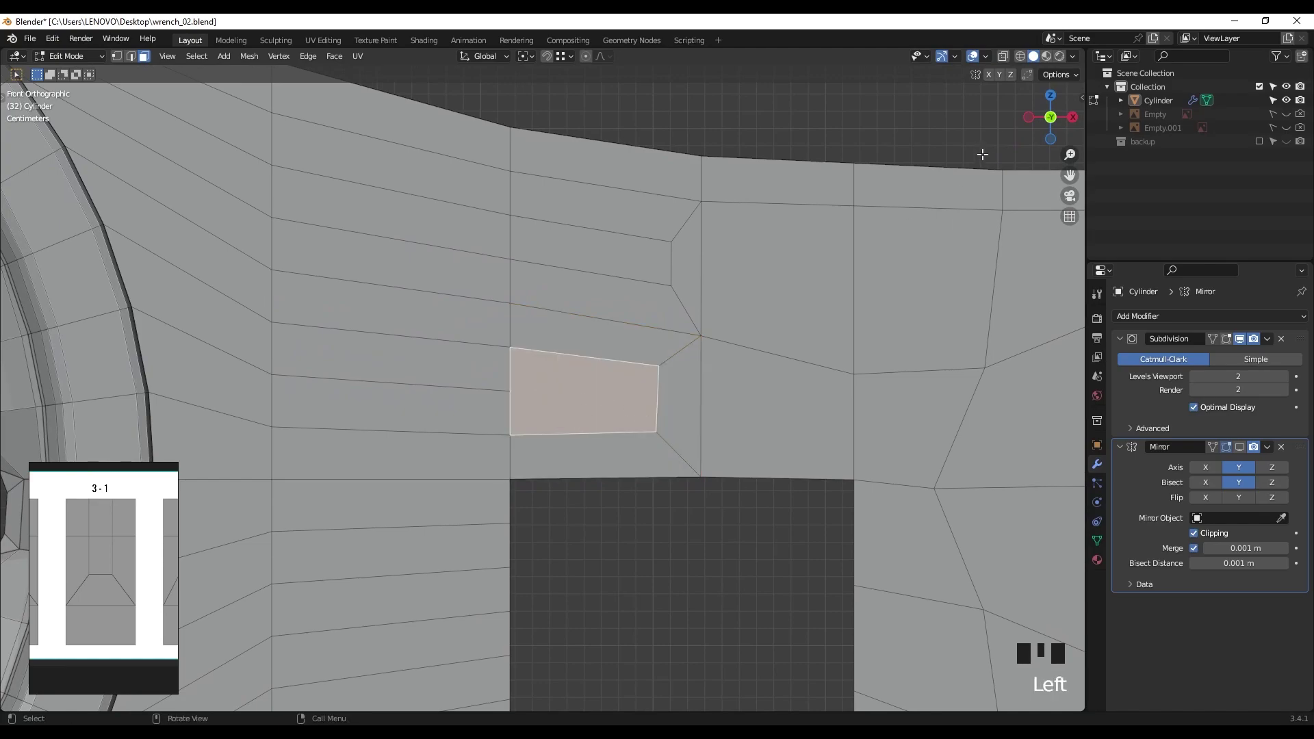
# Step: Switch the viewport lighting to MatCap and set the Subdivision modifier's viewport levels to 3
pyautogui.click(1072, 57)
pyautogui.click(1061, 122)
pyautogui.scroll(-2, 707, 328)
pyautogui.moveTo(708, 329)
pyautogui.mouseDown(button='middle')
pyautogui.moveTo(683, 344)
pyautogui.moveTo(693, 305)
pyautogui.moveTo(718, 348)
pyautogui.moveTo(716, 318)
pyautogui.mouseUp(button='middle')
pyautogui.click(1286, 377)
# Step: Apply smooth shading to the wrench in Object Mode
pyautogui.press('Tab')
pyautogui.click(716, 318)
pyautogui.rightClick(714, 319)
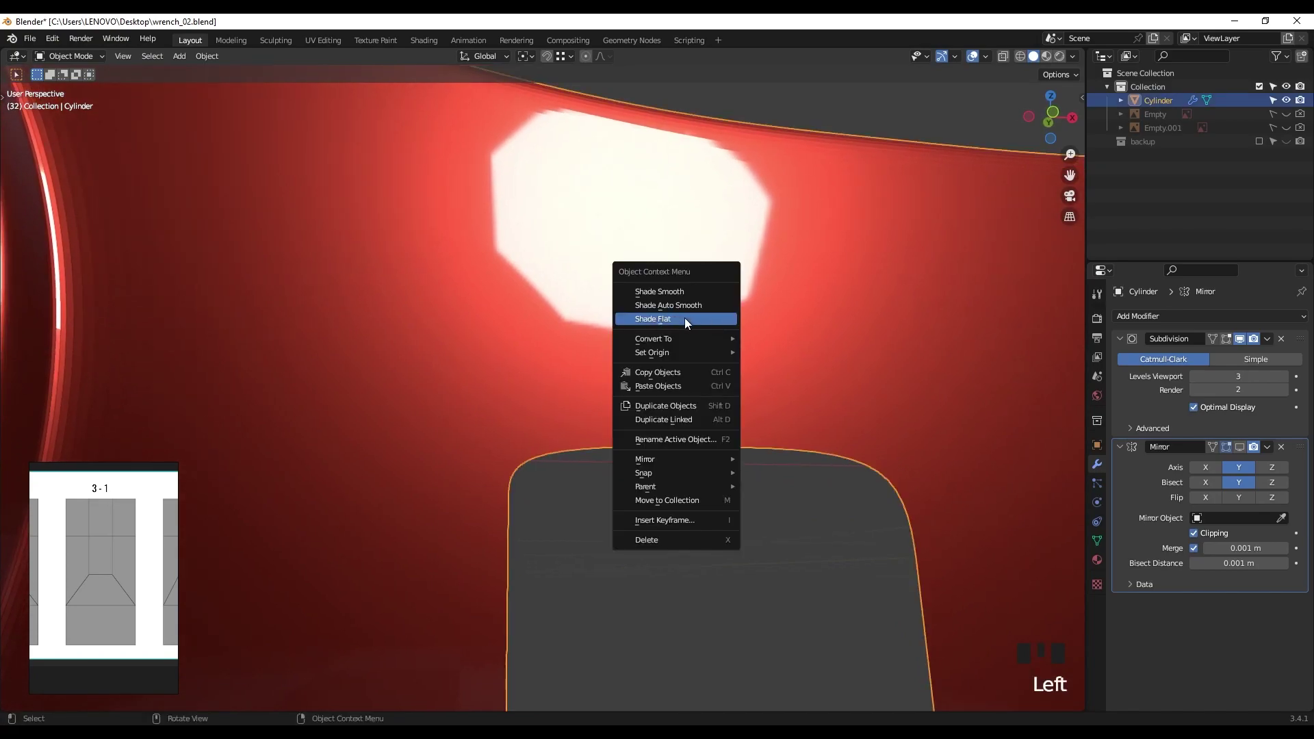
pyautogui.click(690, 293)
pyautogui.moveTo(690, 293)
pyautogui.mouseDown(button='middle')
pyautogui.moveTo(714, 324)
pyautogui.moveTo(536, 368)
pyautogui.moveTo(541, 308)
pyautogui.moveTo(649, 408)
pyautogui.mouseUp(button='middle')
# Step: Knife-cut a random tangle of crossing lines over the lower reduction and its surrounding flat faces
pyautogui.press('Tab')
pyautogui.scroll(-2, 713, 319)
pyautogui.scroll(3, 536, 368)
pyautogui.press('k')
pyautogui.click(663, 329)
pyautogui.click(573, 279)
pyautogui.click(543, 323)
pyautogui.click(569, 374)
pyautogui.click(646, 364)
pyautogui.click(488, 354)
pyautogui.click(438, 303)
pyautogui.click(504, 267)
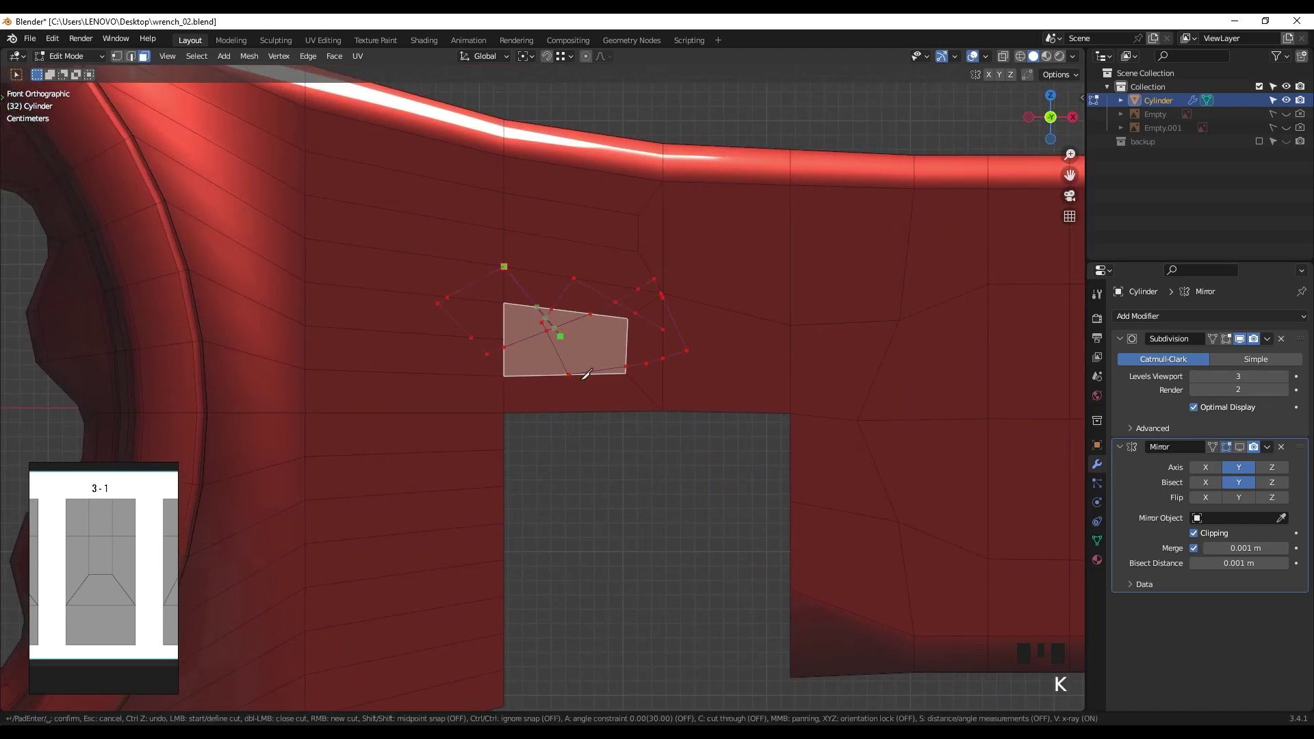
pyautogui.click(467, 360)
pyautogui.click(676, 297)
pyautogui.press('Return')
# Step: Check the smoothed shading around the random cuts, and undo the knife cuts
pyautogui.keyDown('shift'); pyautogui.moveTo(637, 376); pyautogui.dragTo(697, 516, button='middle'); pyautogui.keyUp('shift')
pyautogui.press('Tab')
pyautogui.scroll(-3, 643, 424)
pyautogui.press('Tab')
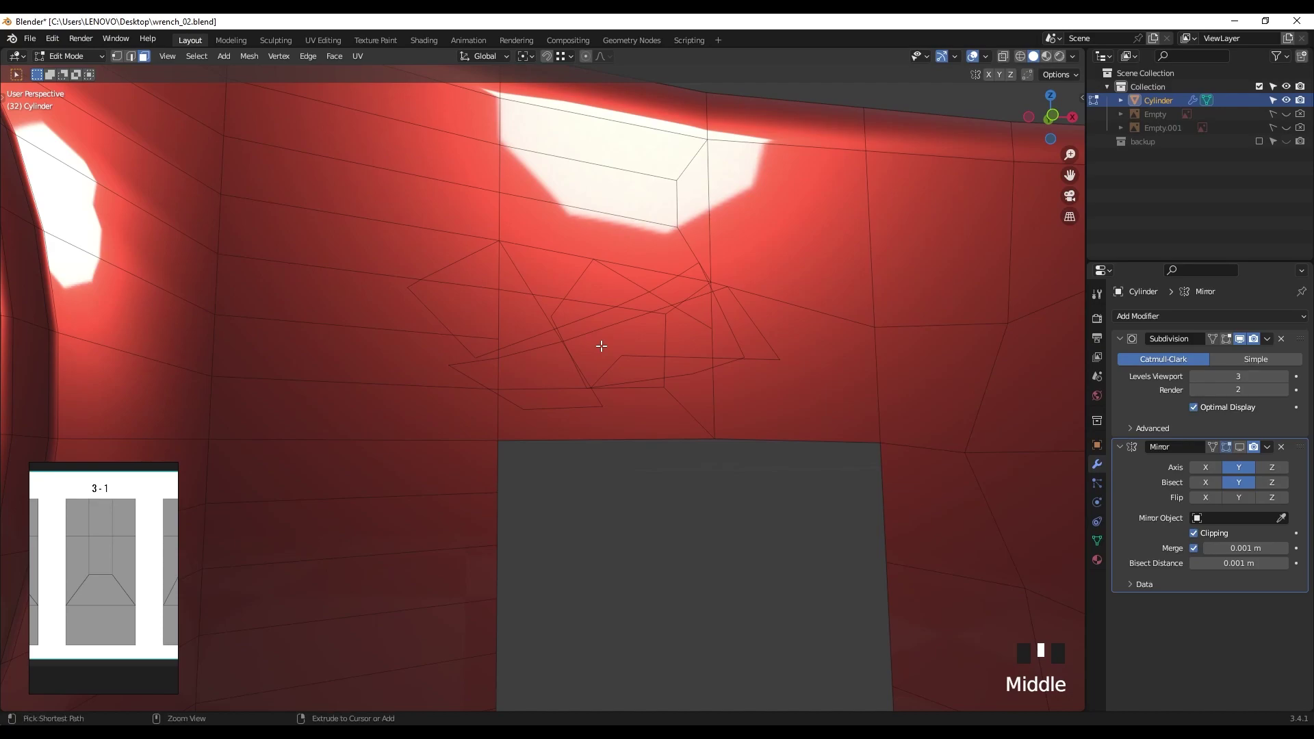
pyautogui.hotkey('ctrl', 'z')
pyautogui.hotkey('ctrl', 'z')
pyautogui.hotkey('ctrl', 'z')
pyautogui.hotkey('ctrl', 'z')
pyautogui.hotkey('ctrl', 'z')
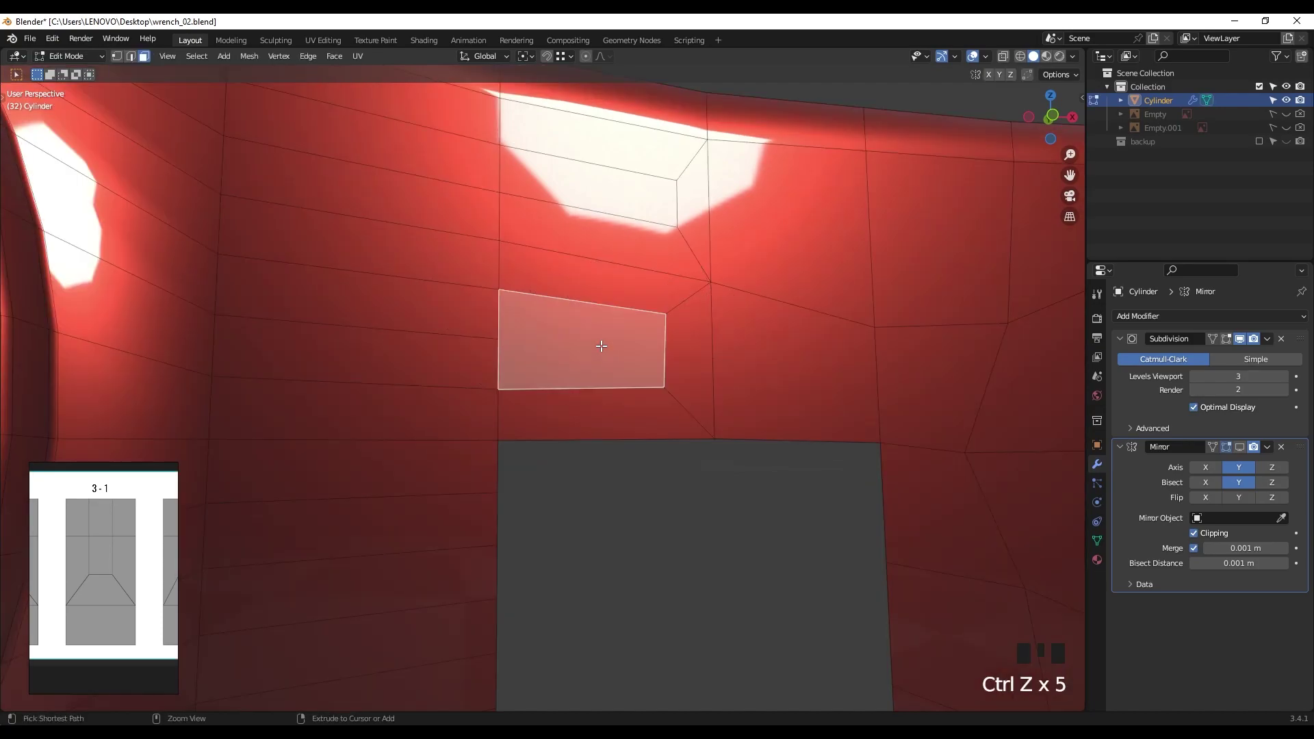
# Step: Turn on the Mirror modifier's viewport display and apply the modifier in Object Mode
pyautogui.click(599, 439)
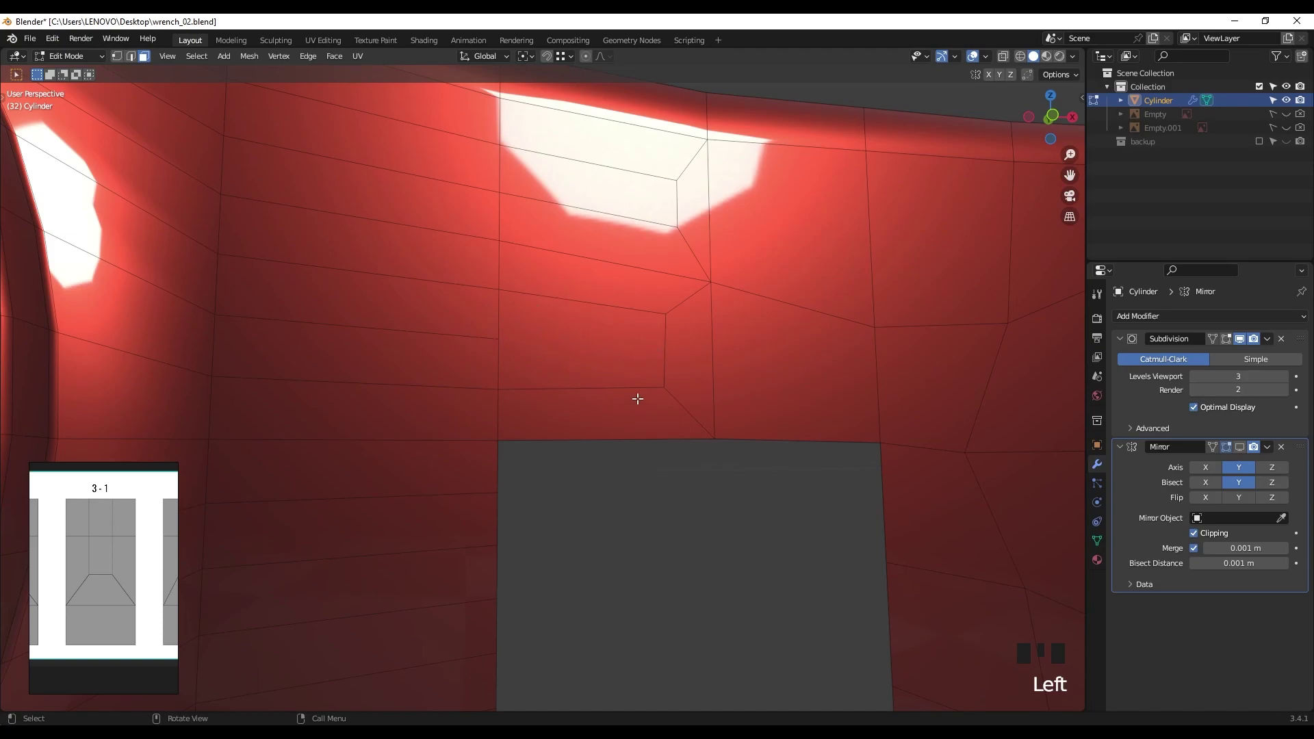
pyautogui.scroll(-3, 642, 397)
pyautogui.moveTo(646, 396); pyautogui.dragTo(599, 363, button='middle')
pyautogui.scroll(3, 557, 411)
pyautogui.scroll(-2, 532, 343)
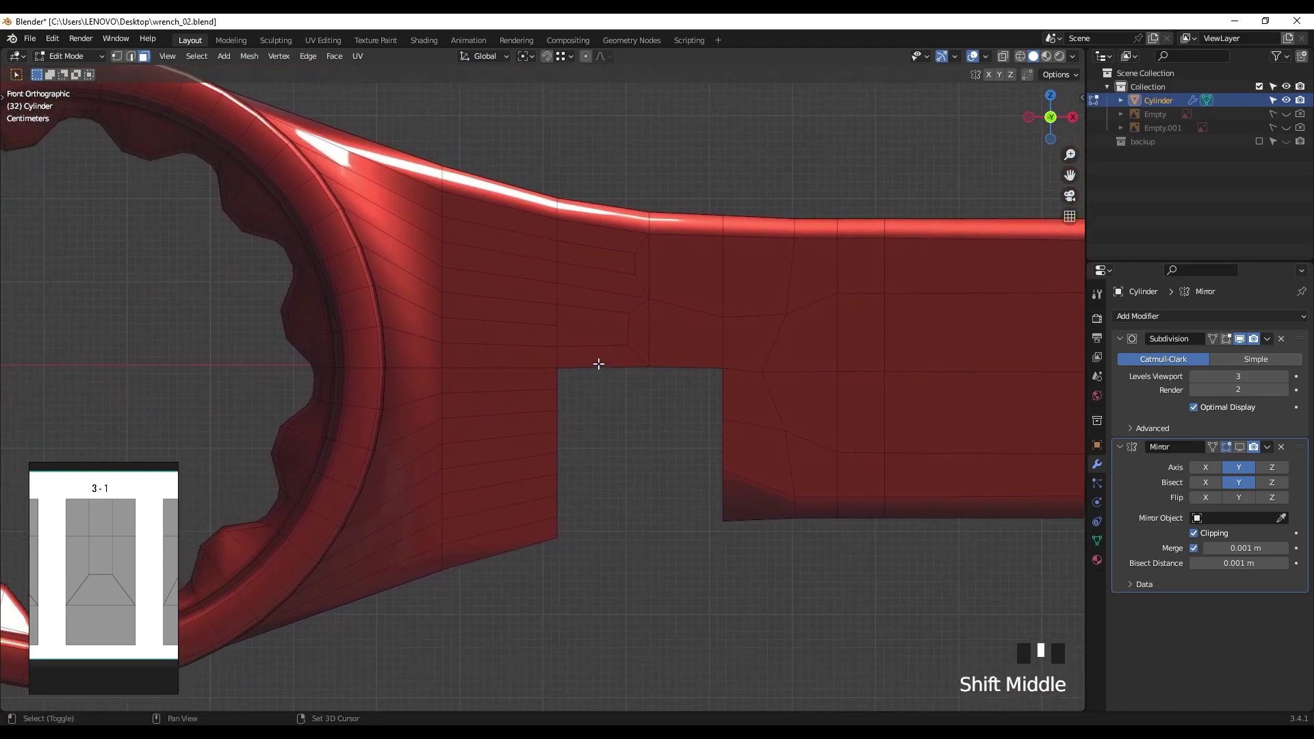
pyautogui.click(1241, 482)
pyautogui.press('Tab')
pyautogui.click(1267, 447)
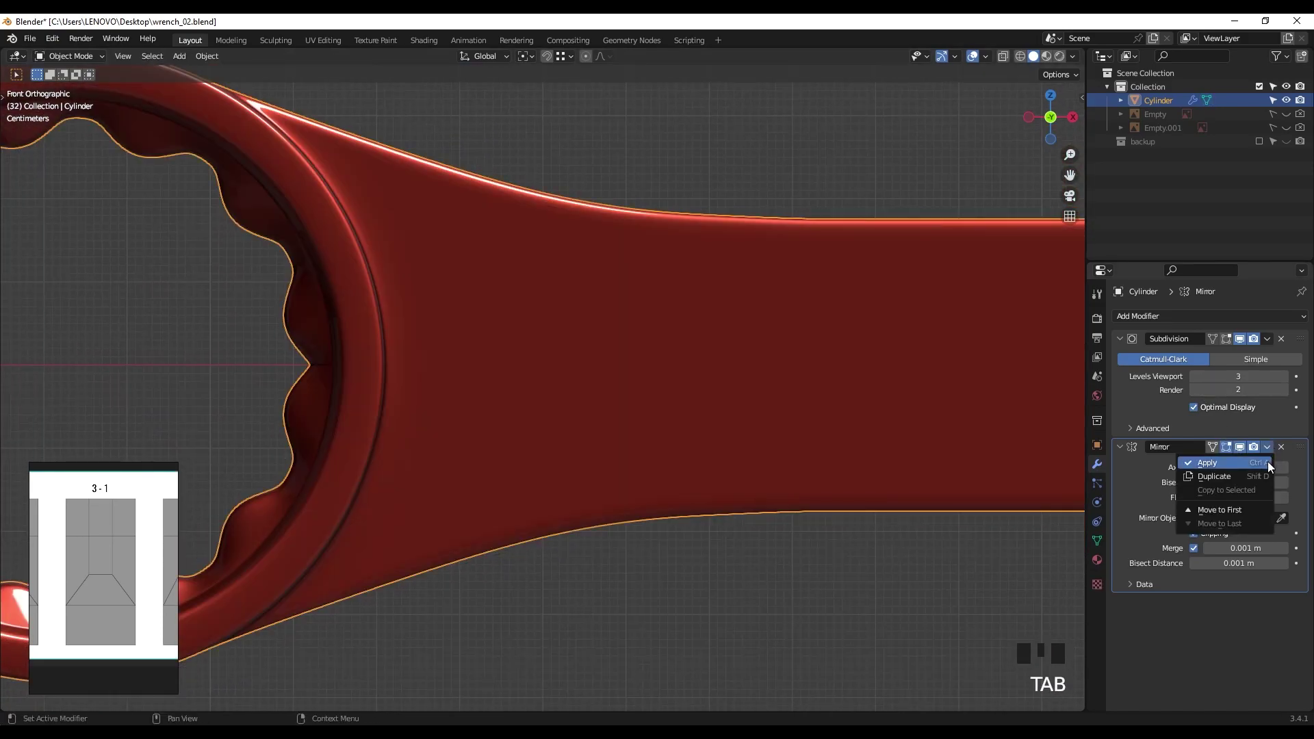
pyautogui.click(1208, 460)
pyautogui.press('Tab')
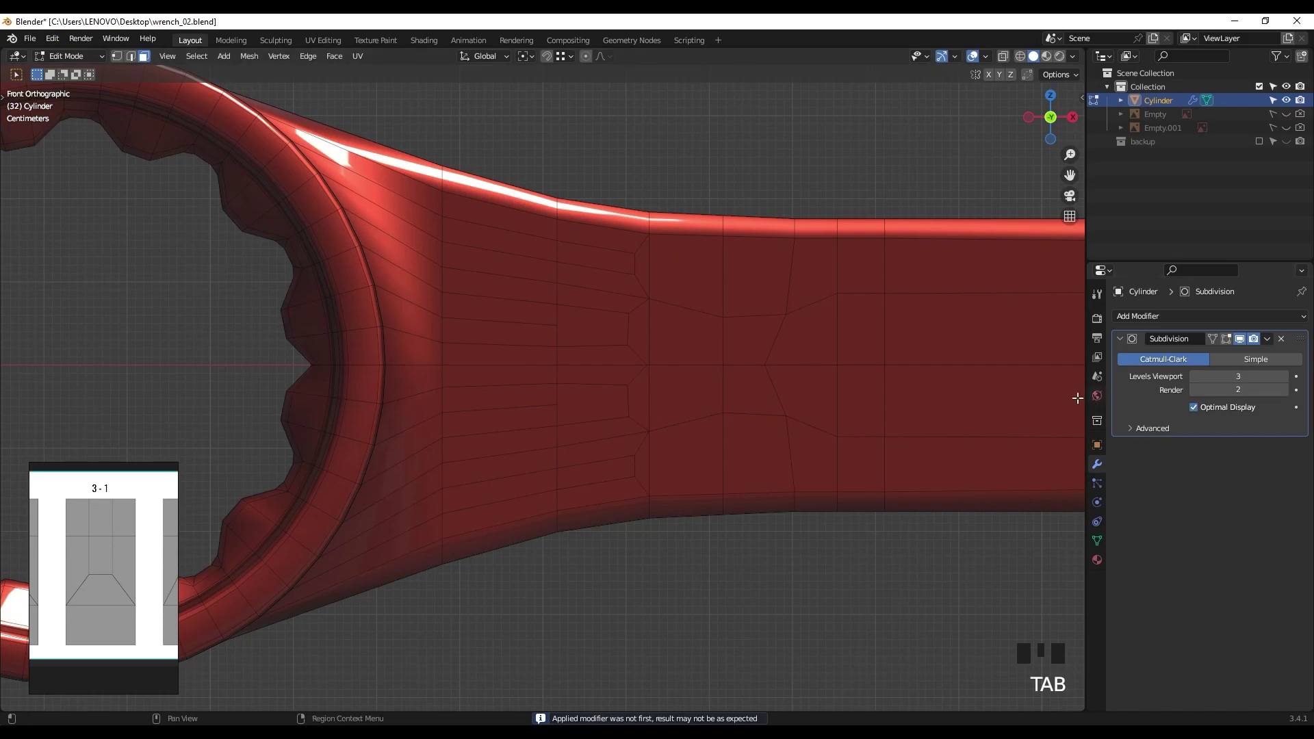
# Step: Undo applying the Mirror modifier and enabling its viewport display
pyautogui.hotkey('ctrl', 'z')
pyautogui.hotkey('ctrl', 'z')
pyautogui.hotkey('ctrl', 'z')
pyautogui.hotkey('ctrl', 'z')
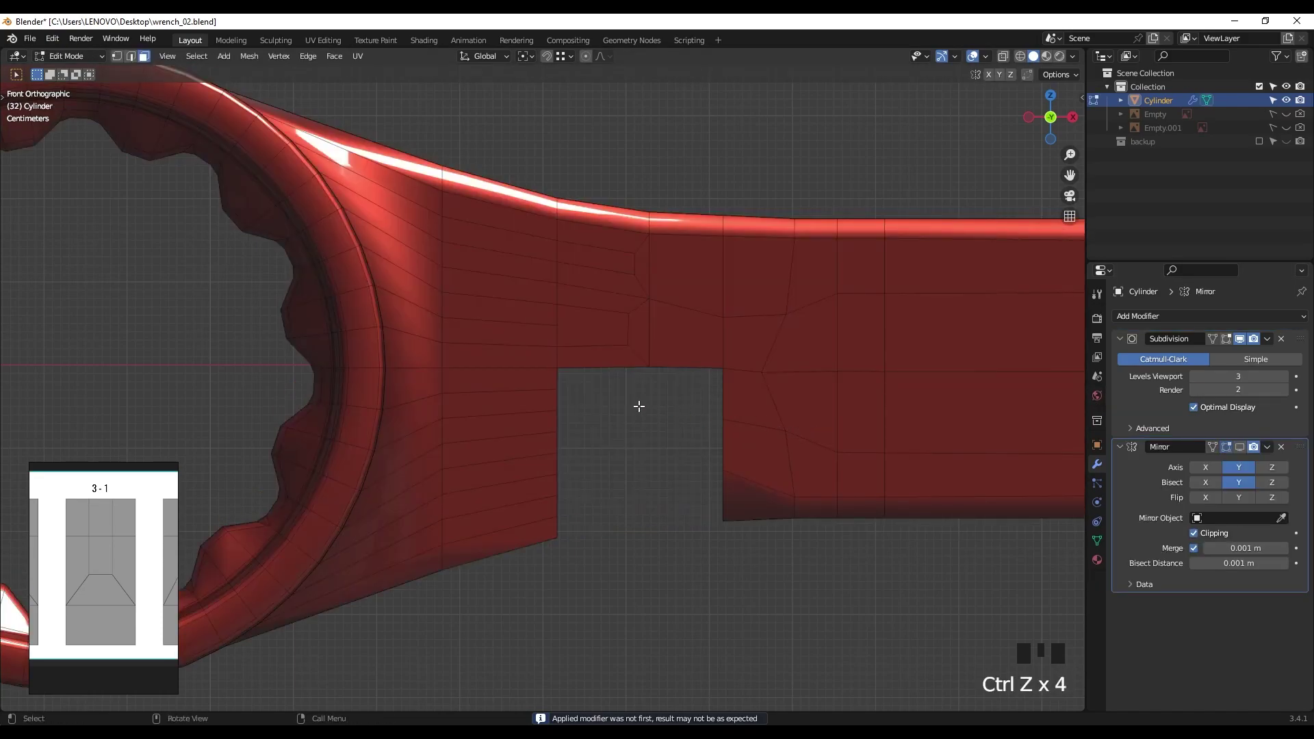
# Step: Set the viewport lighting back to Studio
pyautogui.scroll(2, 638, 407)
pyautogui.moveTo(630, 416); pyautogui.dragTo(562, 445, button='middle')
pyautogui.scroll(-1, 598, 396)
pyautogui.click(1073, 57)
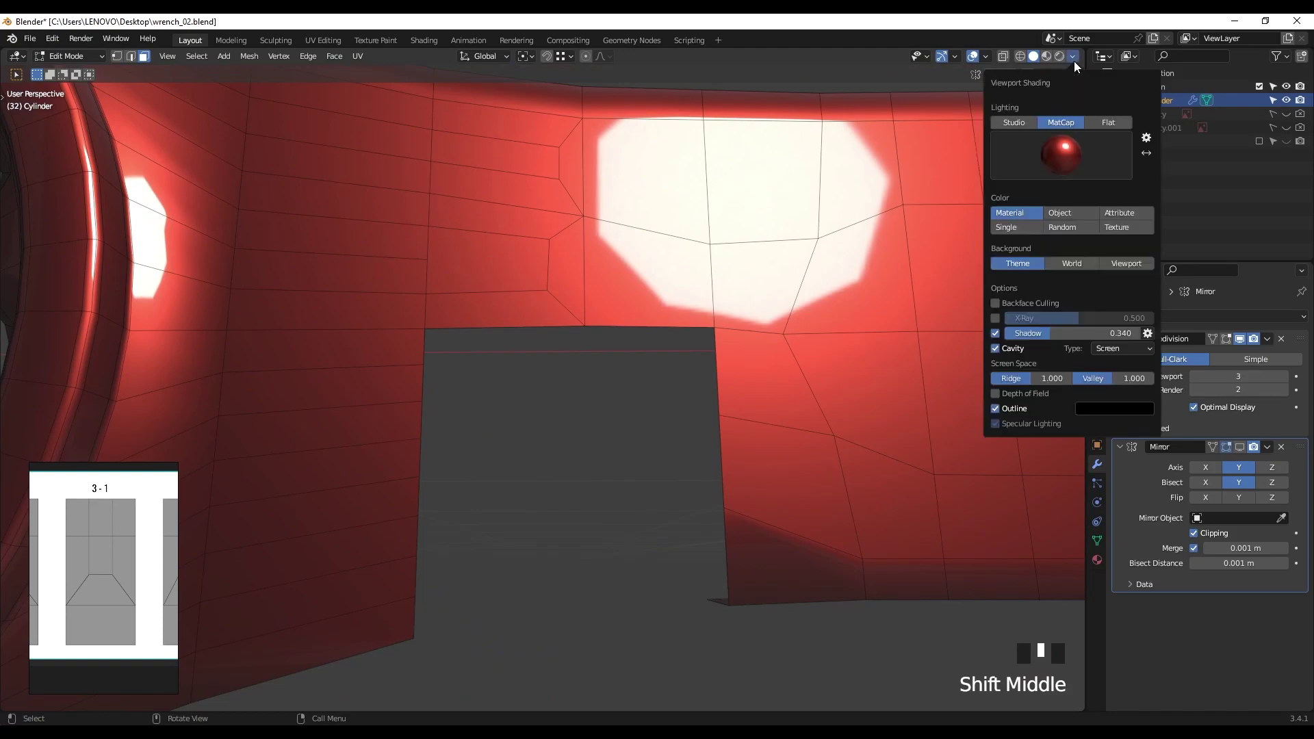
pyautogui.click(1013, 123)
pyautogui.scroll(-3, 644, 390)
pyautogui.keyDown('shift'); pyautogui.moveTo(644, 390); pyautogui.dragTo(623, 392, button='middle'); pyautogui.keyUp('shift')
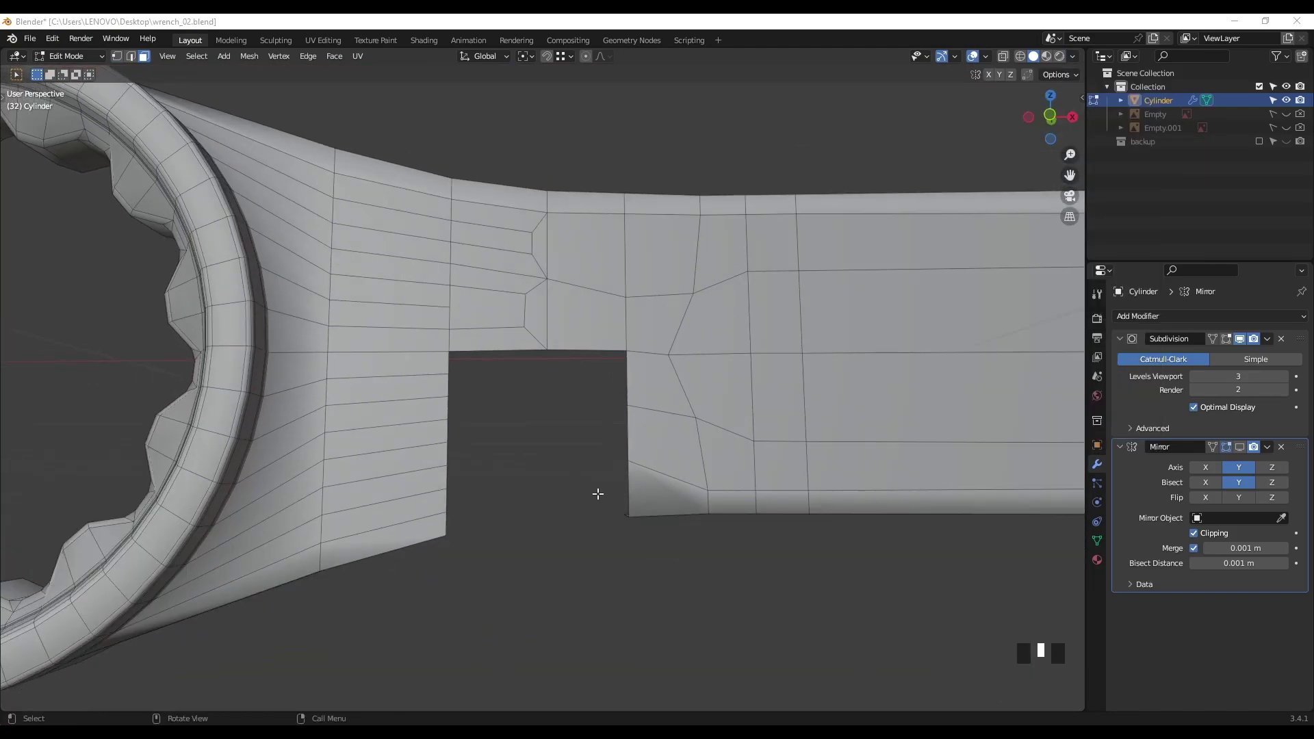
# Step: Apply flat shading to the wrench in Object Mode and return to editing the mesh
pyautogui.moveTo(599, 508); pyautogui.dragTo(641, 410, button='middle')
pyautogui.click(641, 411)
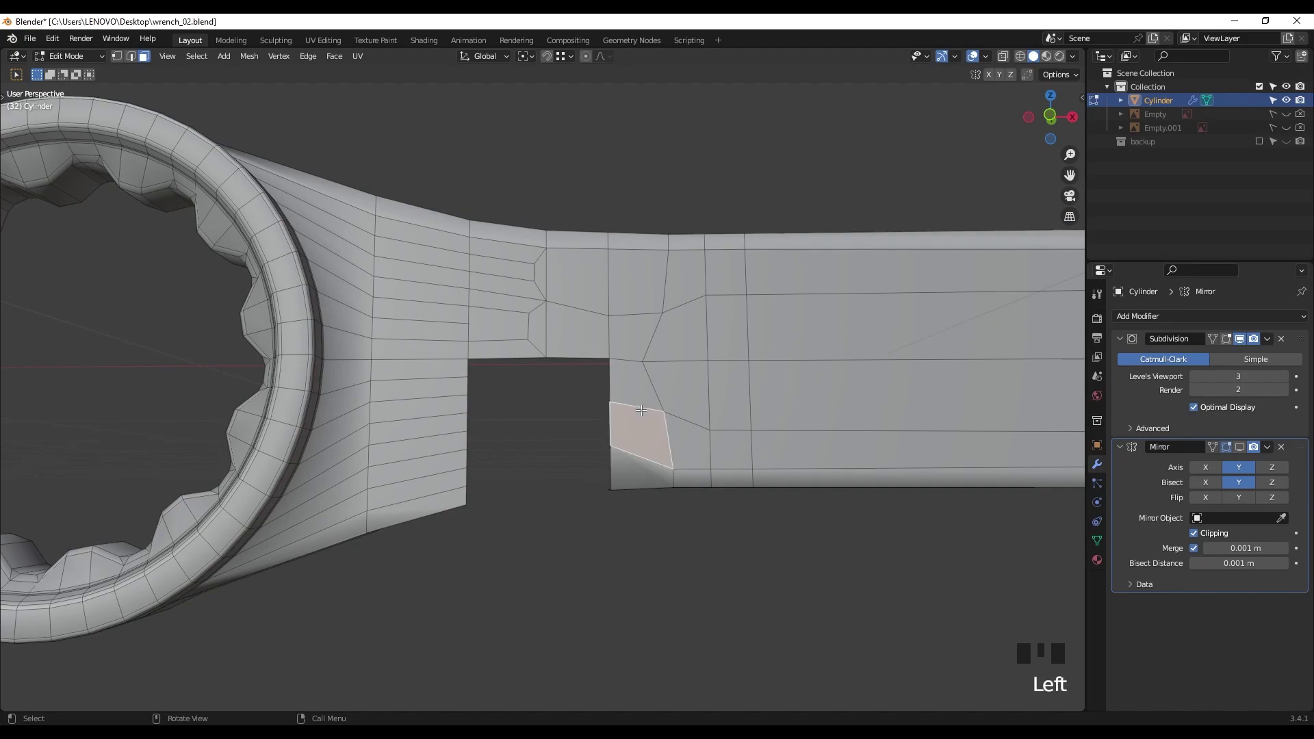
pyautogui.press('Tab')
pyautogui.rightClick(640, 383)
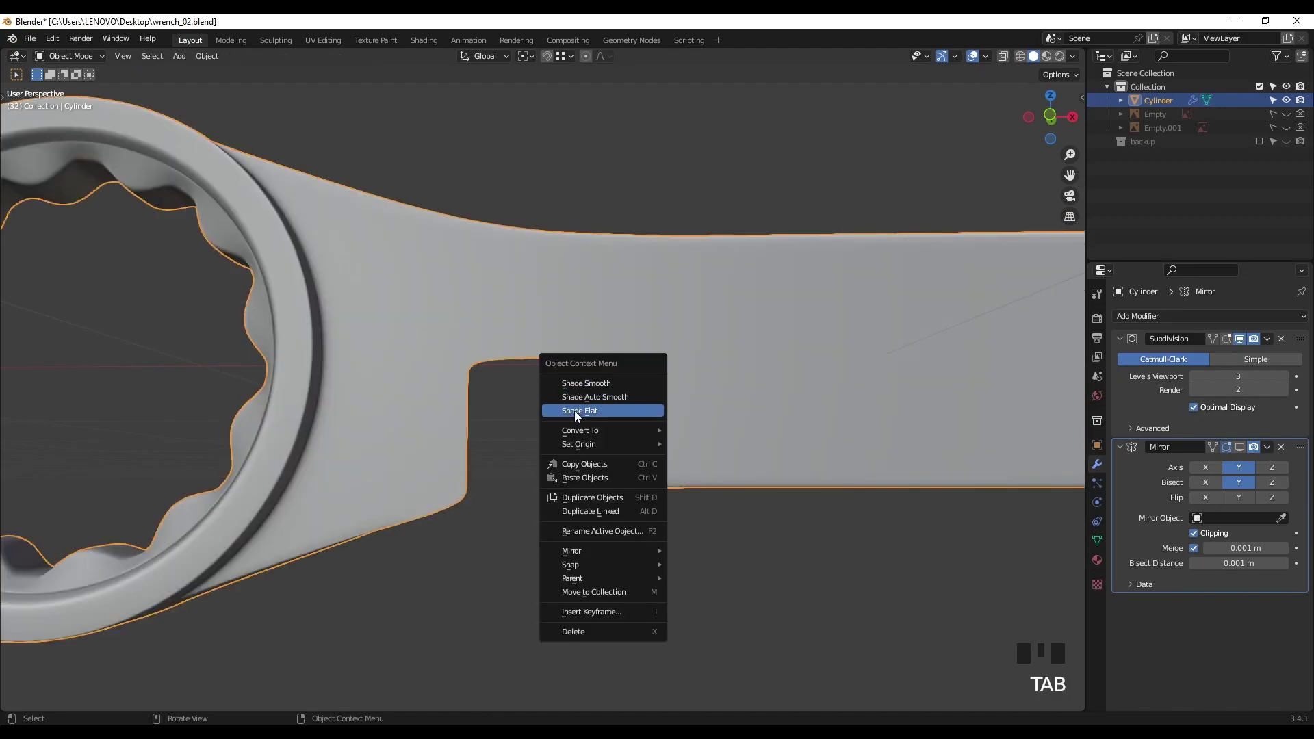
pyautogui.rightClick(593, 413)
pyautogui.press('Tab')
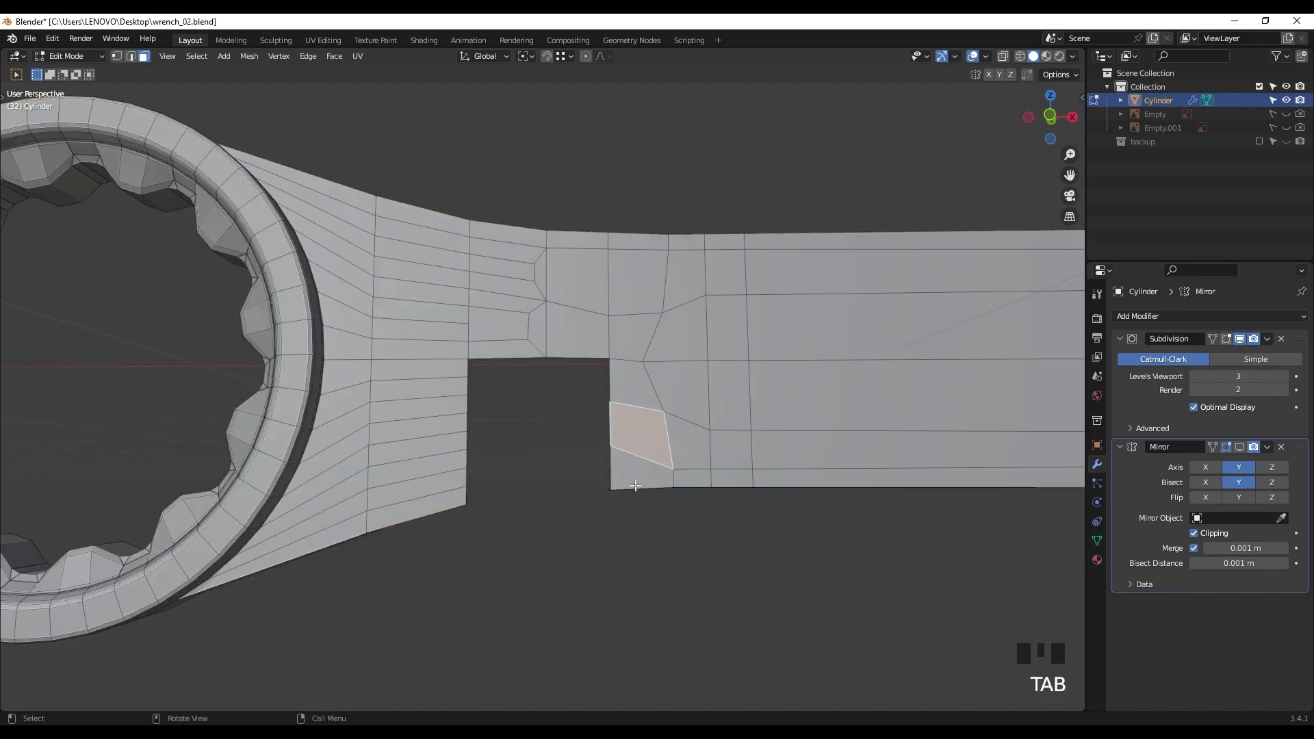
# Step: Fill a face along the opening's lower border between the lowest ring-side edge and the lowest handle-side edge
pyautogui.moveTo(630, 479)
pyautogui.keyDown('shift'); pyautogui.mouseDown(button='middle')
pyautogui.moveTo(625, 601)
pyautogui.moveTo(633, 423)
pyautogui.moveTo(625, 502)
pyautogui.mouseUp(button='middle'); pyautogui.keyUp('shift')
pyautogui.click(381, 440)
pyautogui.scroll(-2, 646, 434)
pyautogui.keyDown('shift'); pyautogui.click(625, 502); pyautogui.keyUp('shift')
pyautogui.press('f')
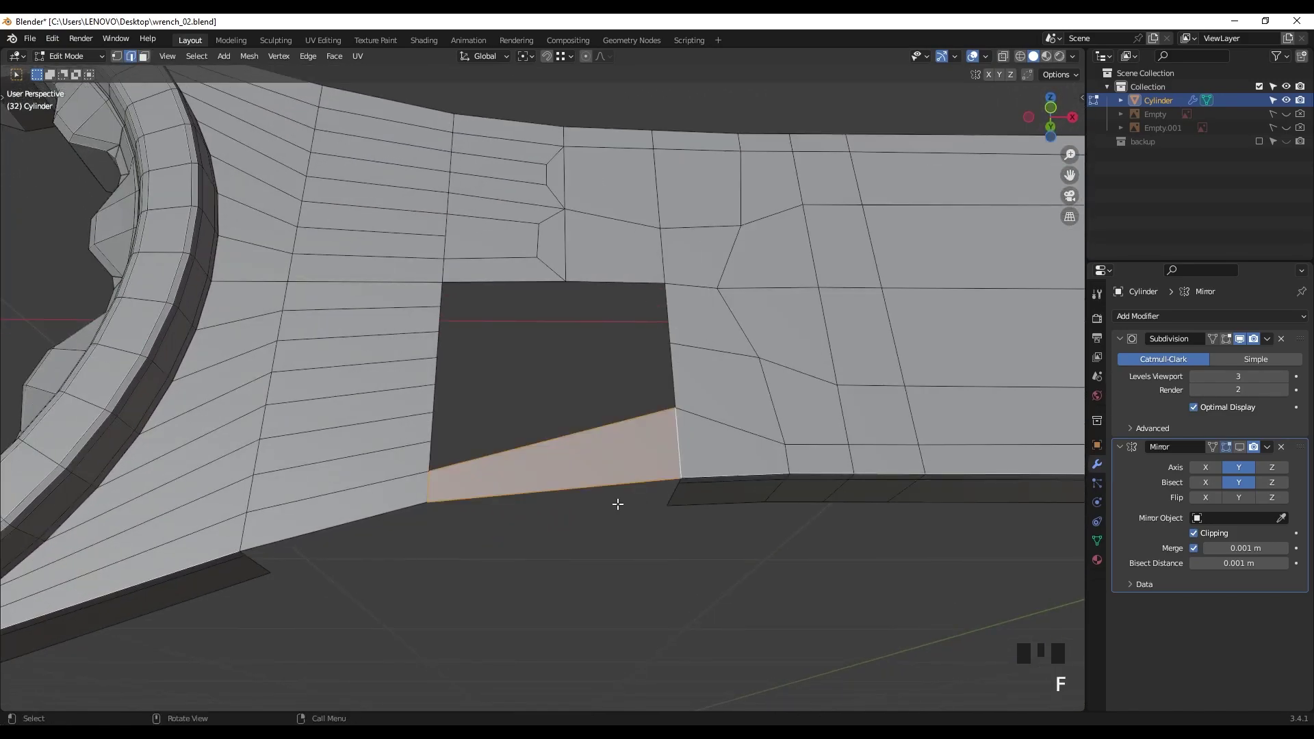
# Step: Slide the new face's upper handle-side vertex down its edge by a factor of about 0.57
pyautogui.press('1')
pyautogui.click(699, 424)
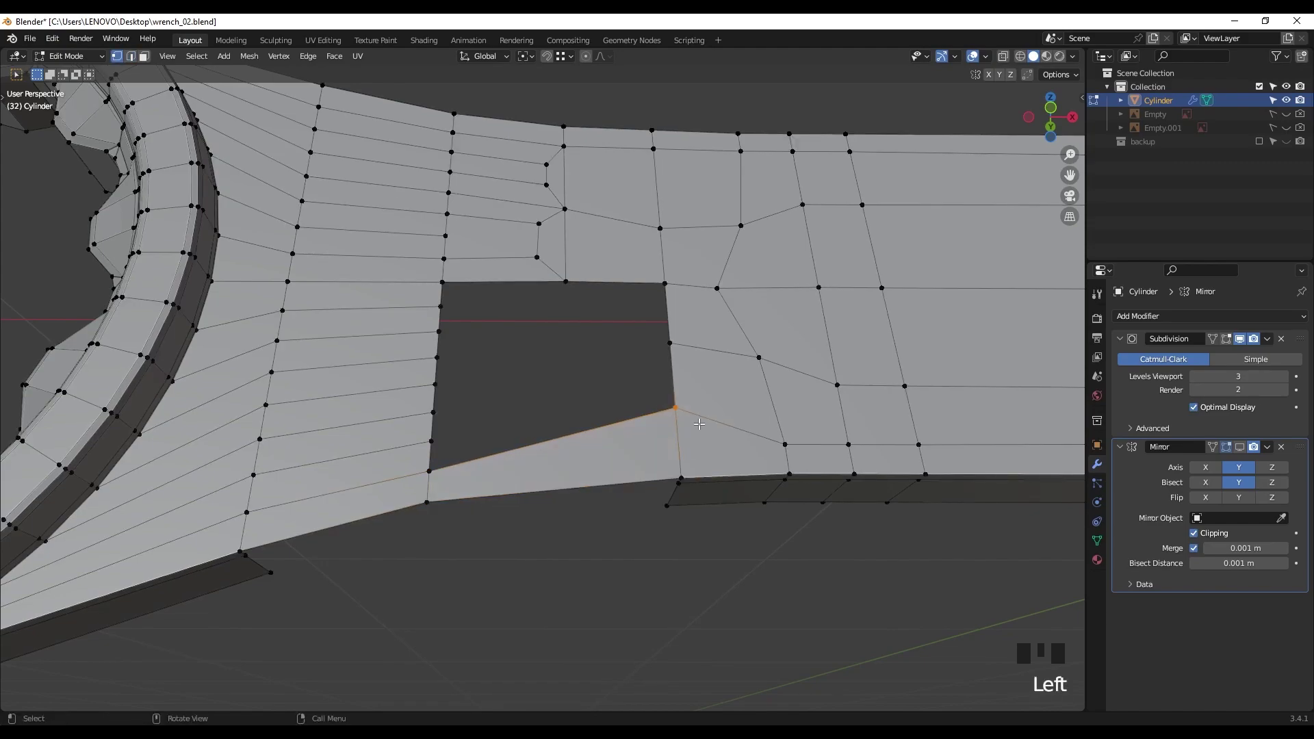
pyautogui.press('g')
pyautogui.press('g')
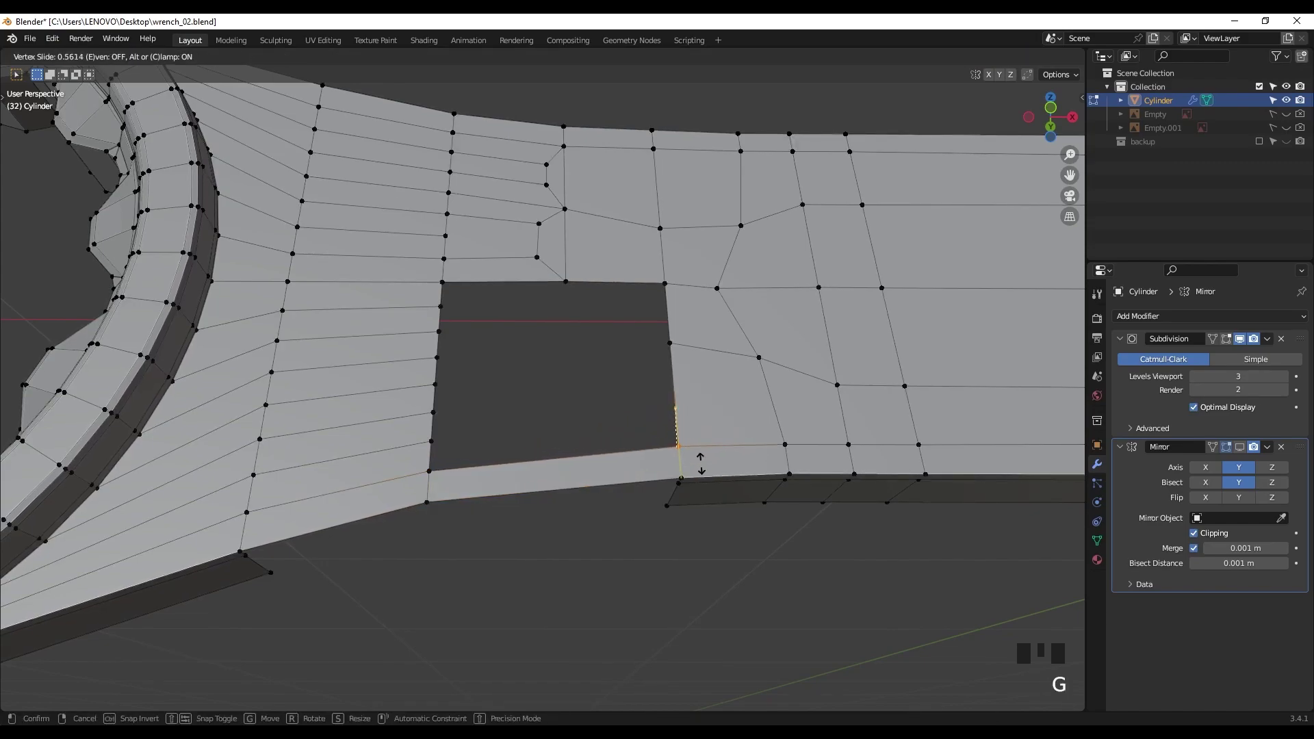
pyautogui.click(696, 468)
# Step: Compare the ring-side face rows with each handle-side face across the opening to work out the needed reductions
pyautogui.keyDown('shift'); pyautogui.moveTo(697, 468); pyautogui.dragTo(387, 376, button='middle'); pyautogui.keyUp('shift')
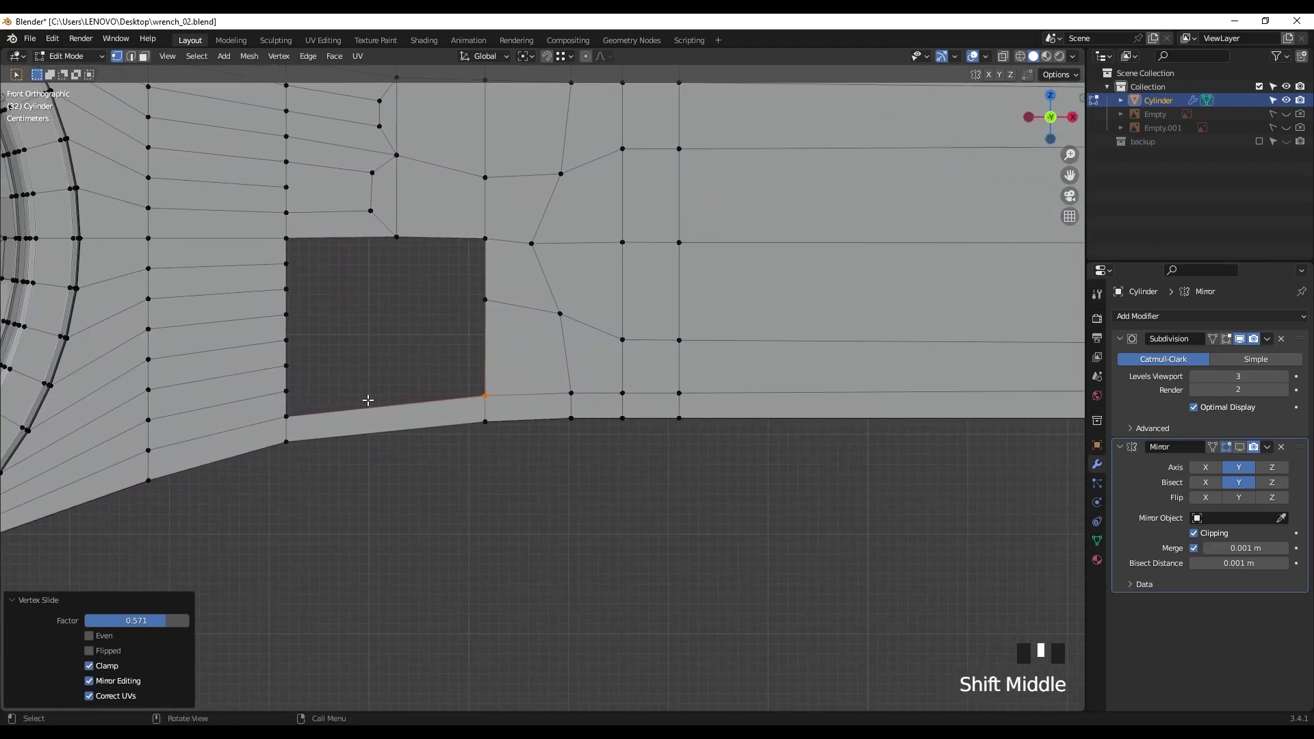
pyautogui.scroll(2, 394, 402)
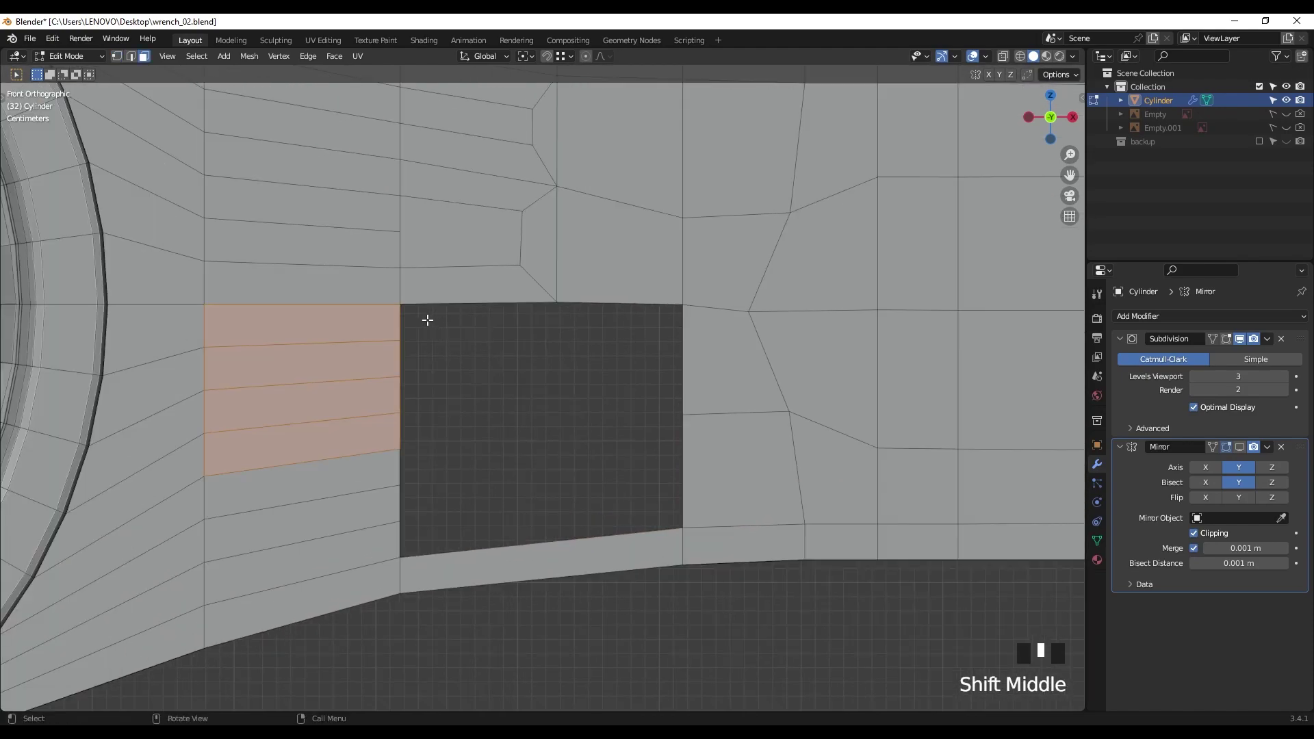
pyautogui.moveTo(428, 320); pyautogui.dragTo(396, 433)
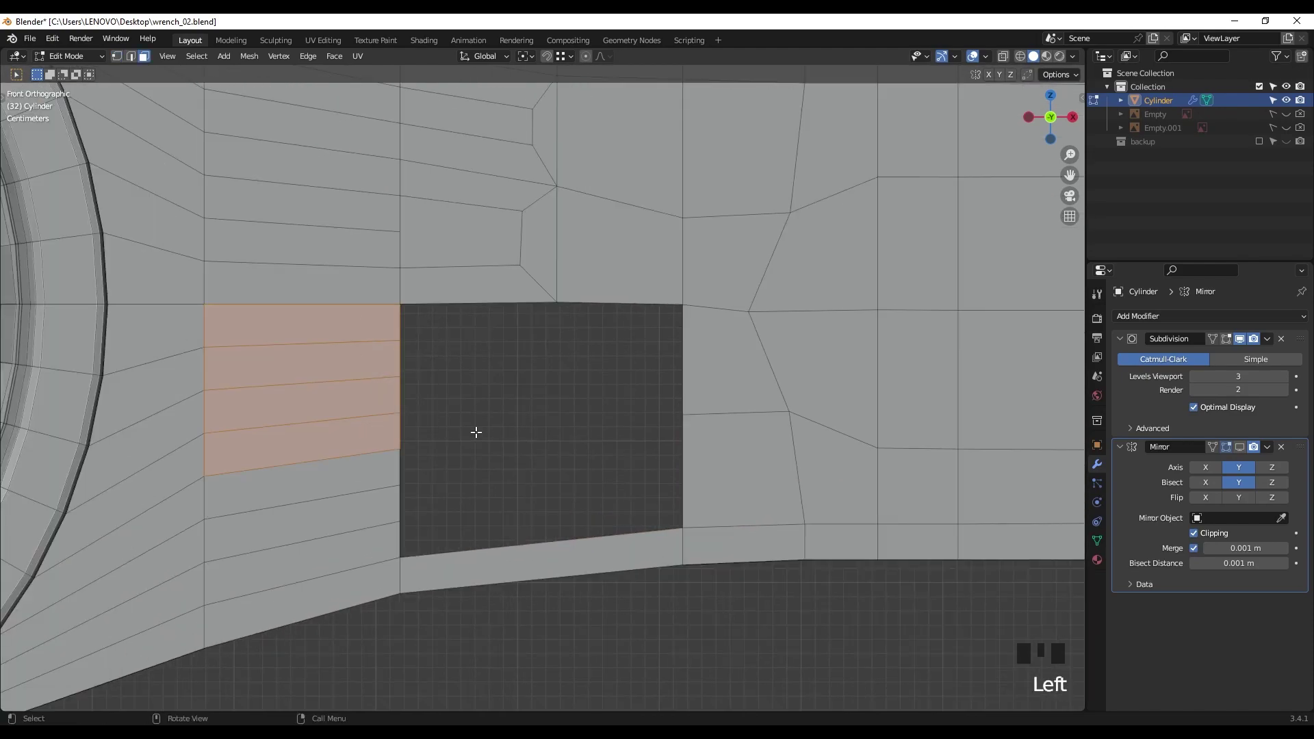
pyautogui.keyDown('shift'); pyautogui.click(702, 370); pyautogui.keyUp('shift')
pyautogui.keyDown('shift'); pyautogui.moveTo(415, 467); pyautogui.dragTo(408, 446, button='middle'); pyautogui.keyUp('shift')
pyautogui.moveTo(408, 446); pyautogui.dragTo(365, 524)
pyautogui.keyDown('shift'); pyautogui.click(684, 448); pyautogui.keyUp('shift')
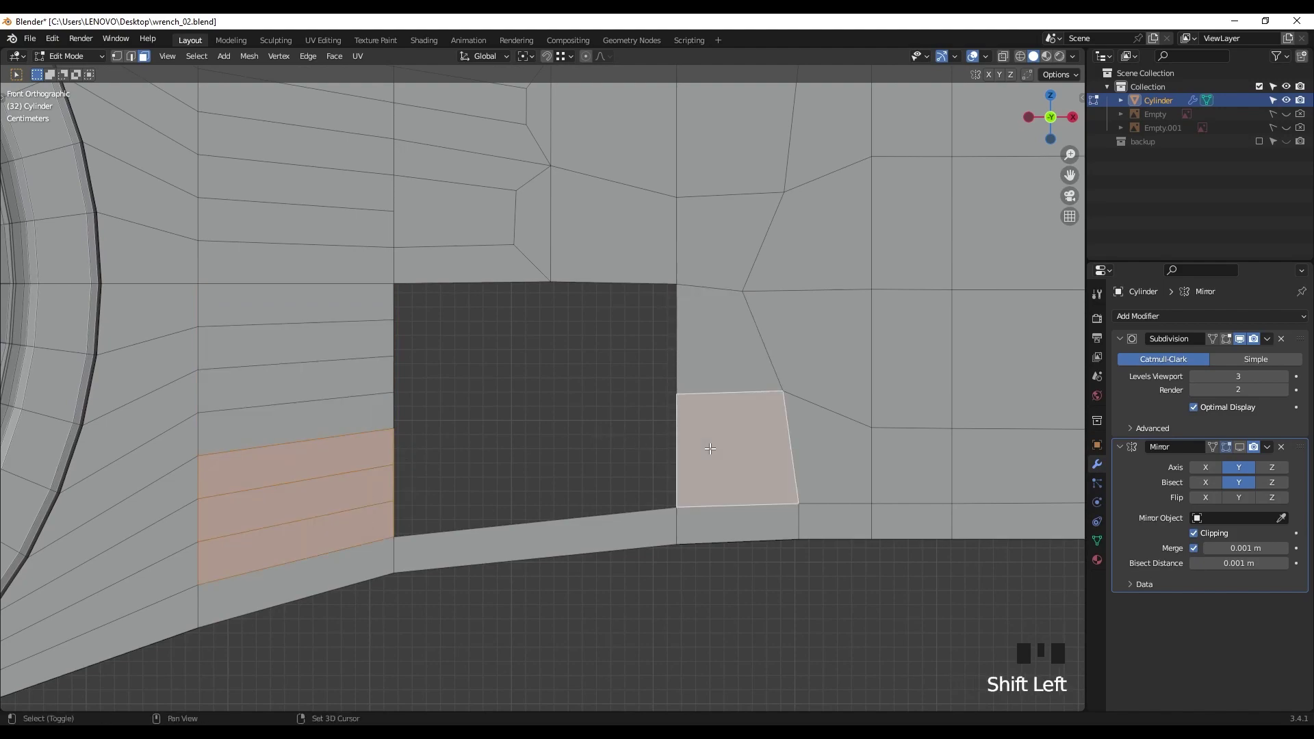
# Step: Extrude the upper four ring-side border edges of the opening about 0.113 m toward the handle
pyautogui.keyDown('shift'); pyautogui.moveTo(502, 430); pyautogui.dragTo(420, 340, button='middle'); pyautogui.keyUp('shift')
pyautogui.press('2')
pyautogui.click(393, 434)
pyautogui.keyDown('ctrl'); pyautogui.click(394, 435); pyautogui.keyUp('ctrl')
pyautogui.press('e')
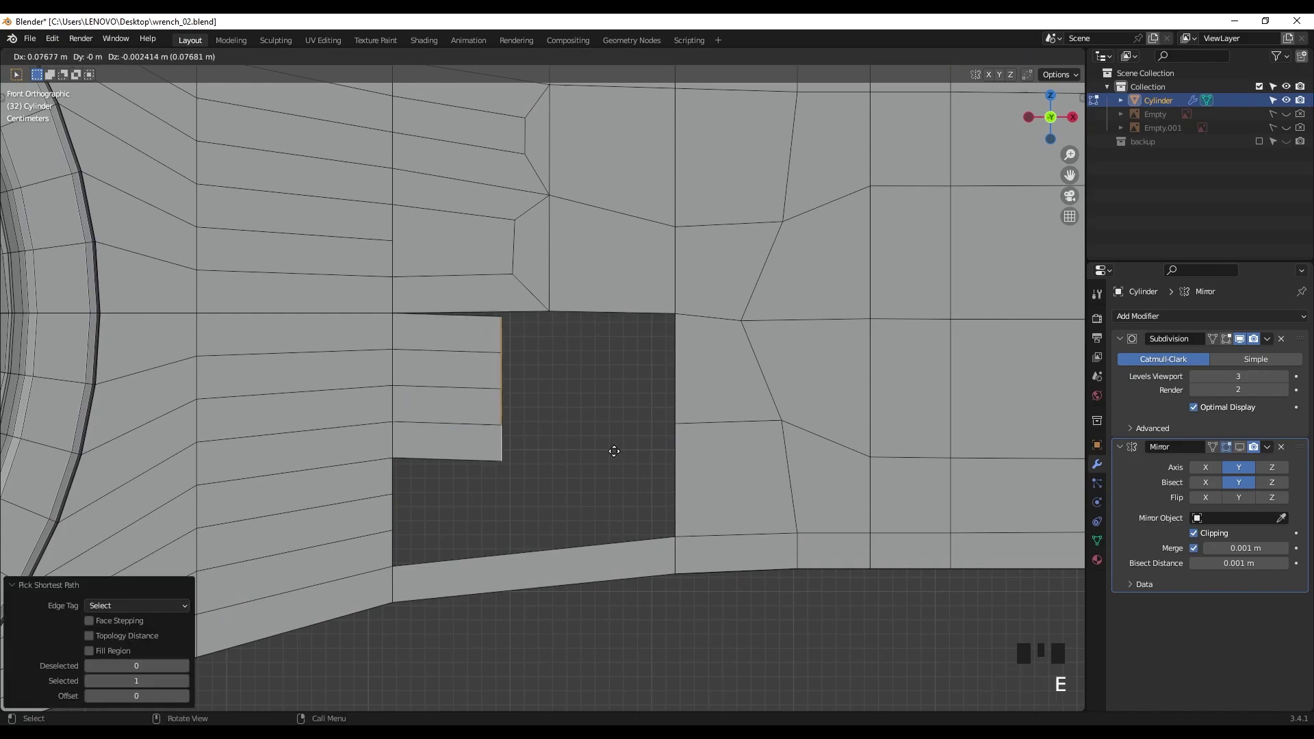
pyautogui.click(651, 445)
pyautogui.scroll(3, 644, 431)
pyautogui.keyDown('shift'); pyautogui.moveTo(628, 378); pyautogui.dragTo(616, 379, button='middle'); pyautogui.keyUp('shift')
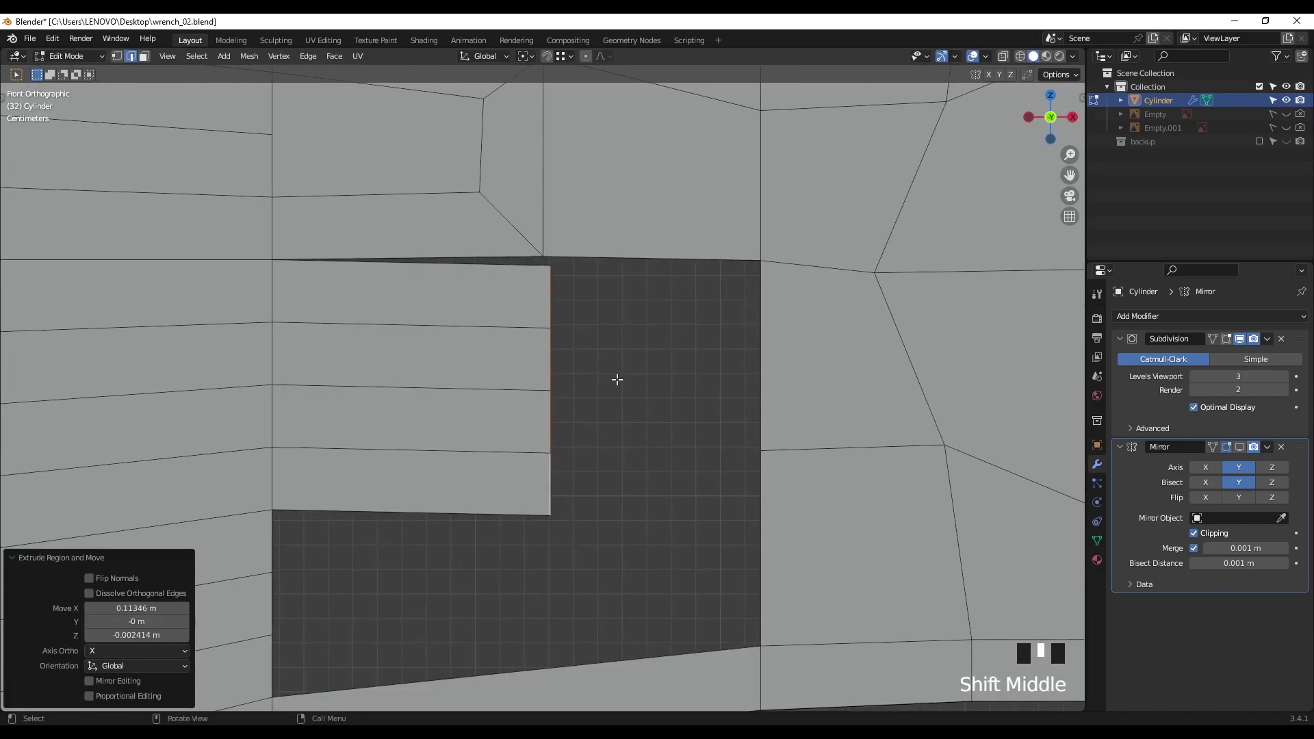
# Step: Knife-cut the four extruded faces from their upper outer corner inward across the three inner edges and back to the lower outer corner
pyautogui.click(616, 380)
pyautogui.press('k')
pyautogui.click(550, 265)
pyautogui.click(487, 327)
pyautogui.click(483, 452)
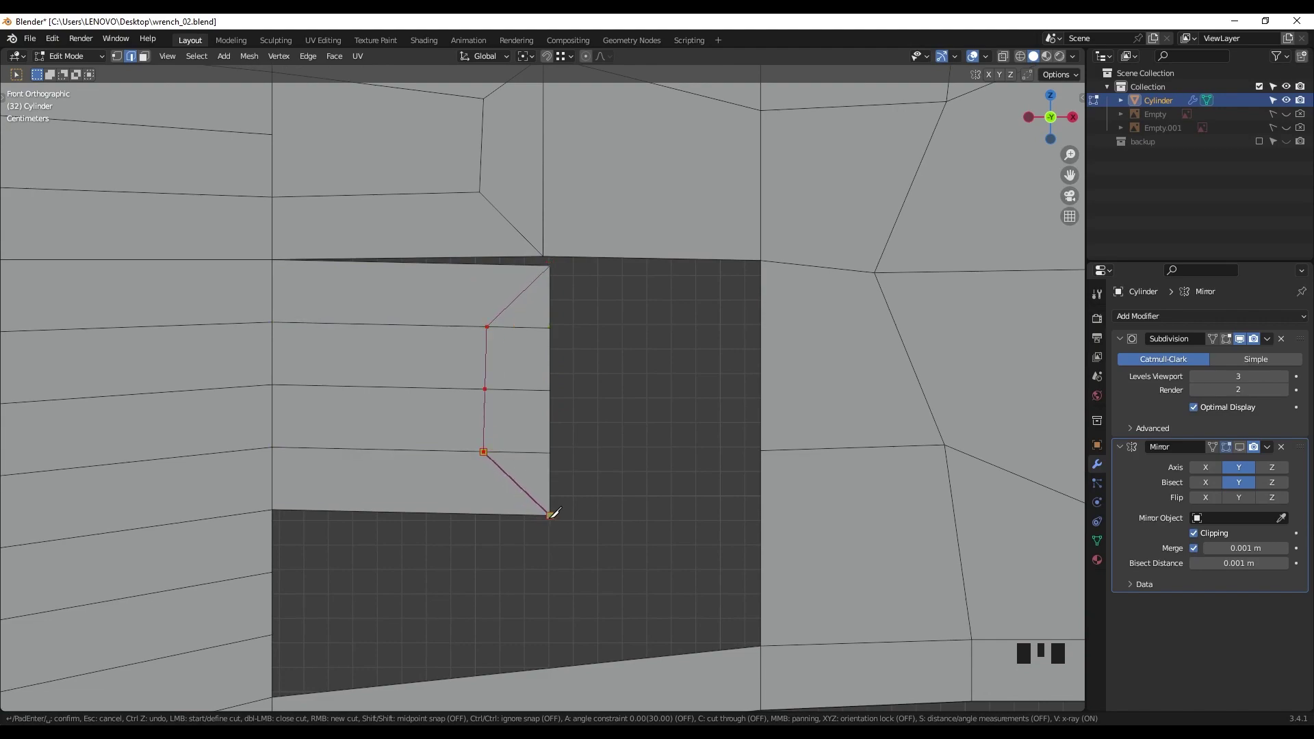
pyautogui.press('Return')
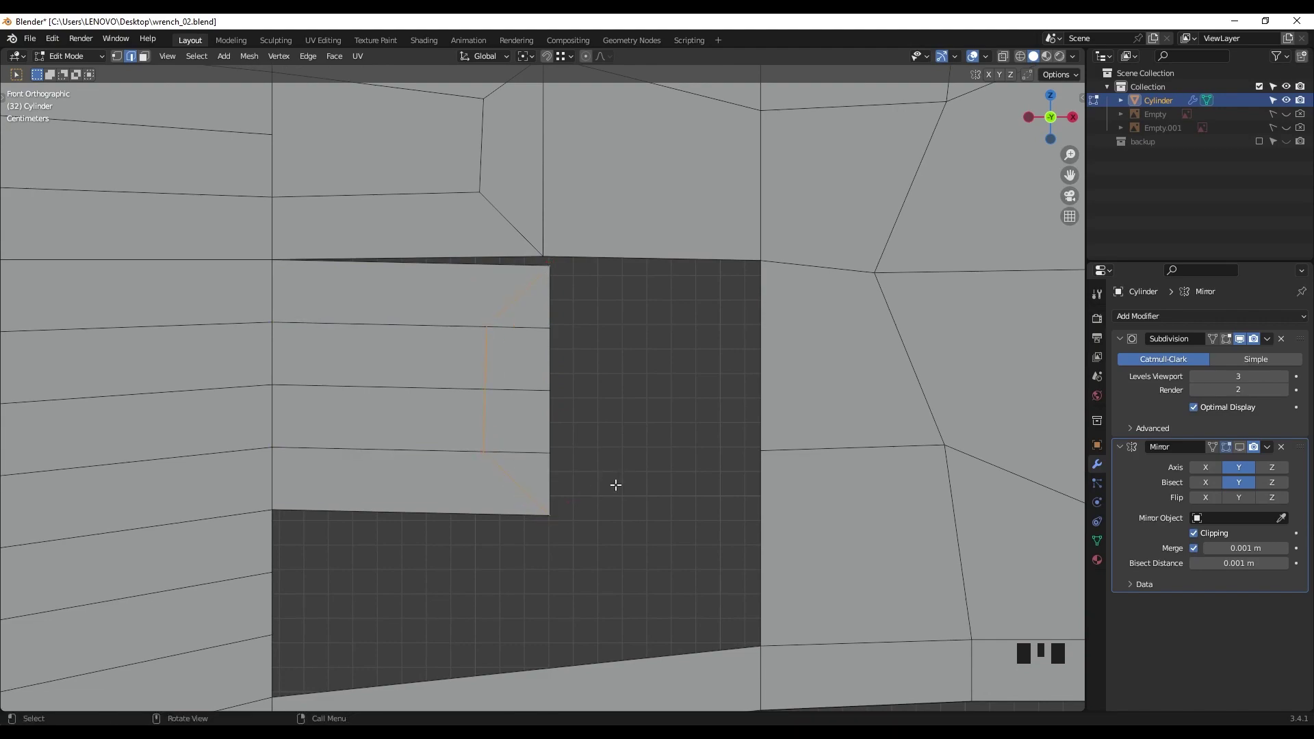
# Step: Dissolve the extruded patch's middle edge and the three short edge pieces outside the knife cut
pyautogui.keyDown('shift'); pyautogui.moveTo(610, 495); pyautogui.dragTo(575, 450, button='middle'); pyautogui.keyUp('shift')
pyautogui.click(417, 382)
pyautogui.keyDown('shift'); pyautogui.click(491, 386); pyautogui.keyUp('shift')
pyautogui.keyDown('shift'); pyautogui.click(491, 324); pyautogui.keyUp('shift')
pyautogui.keyDown('shift'); pyautogui.click(504, 449); pyautogui.keyUp('shift')
pyautogui.press('x')
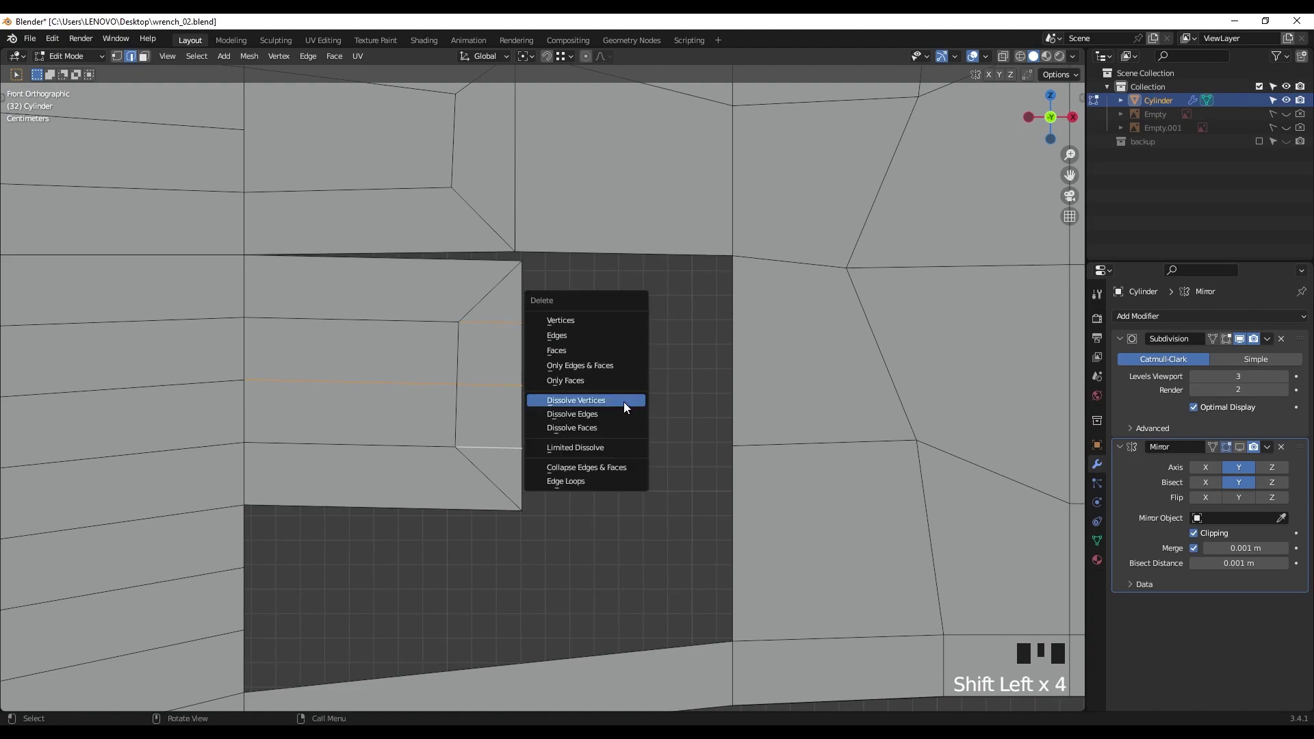
pyautogui.click(621, 417)
pyautogui.keyDown('shift'); pyautogui.moveTo(536, 390); pyautogui.dragTo(525, 388, button='middle'); pyautogui.keyUp('shift')
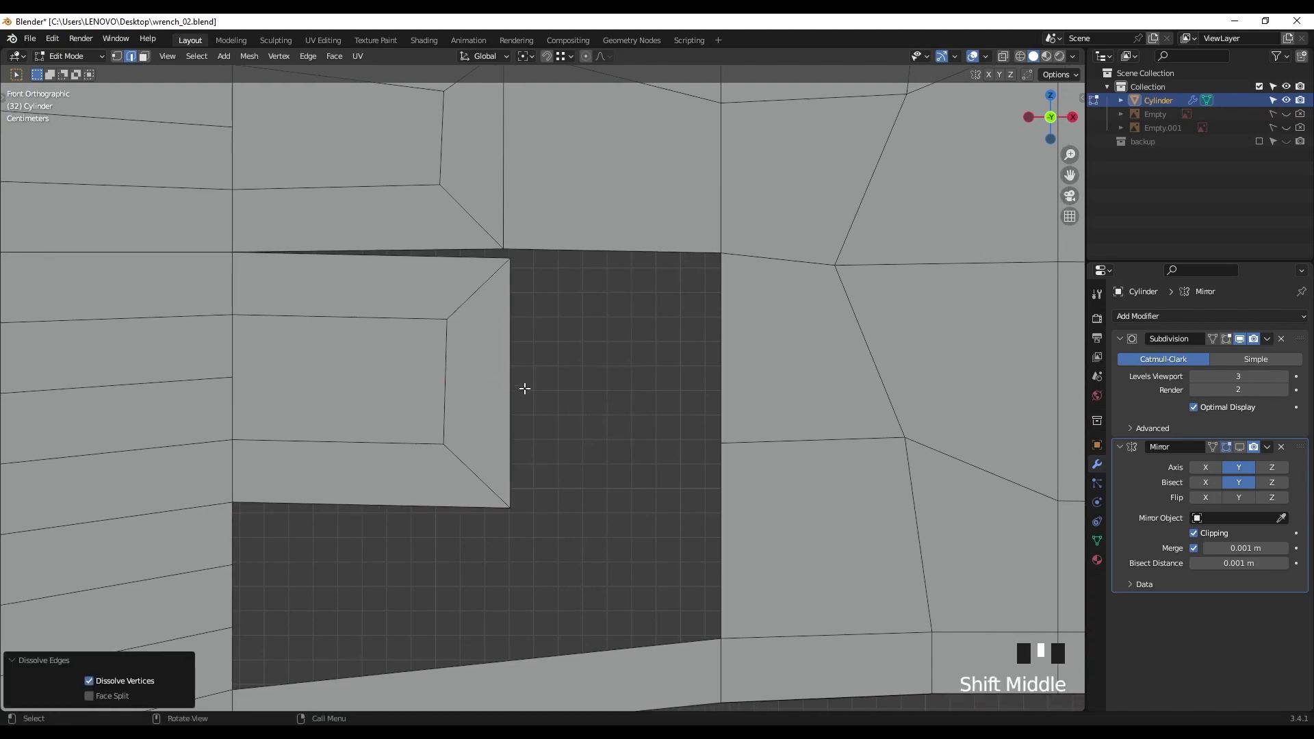
# Step: Fill a face between the reduced patch's outer edge and the upper handle-side edge of the opening
pyautogui.click(521, 384)
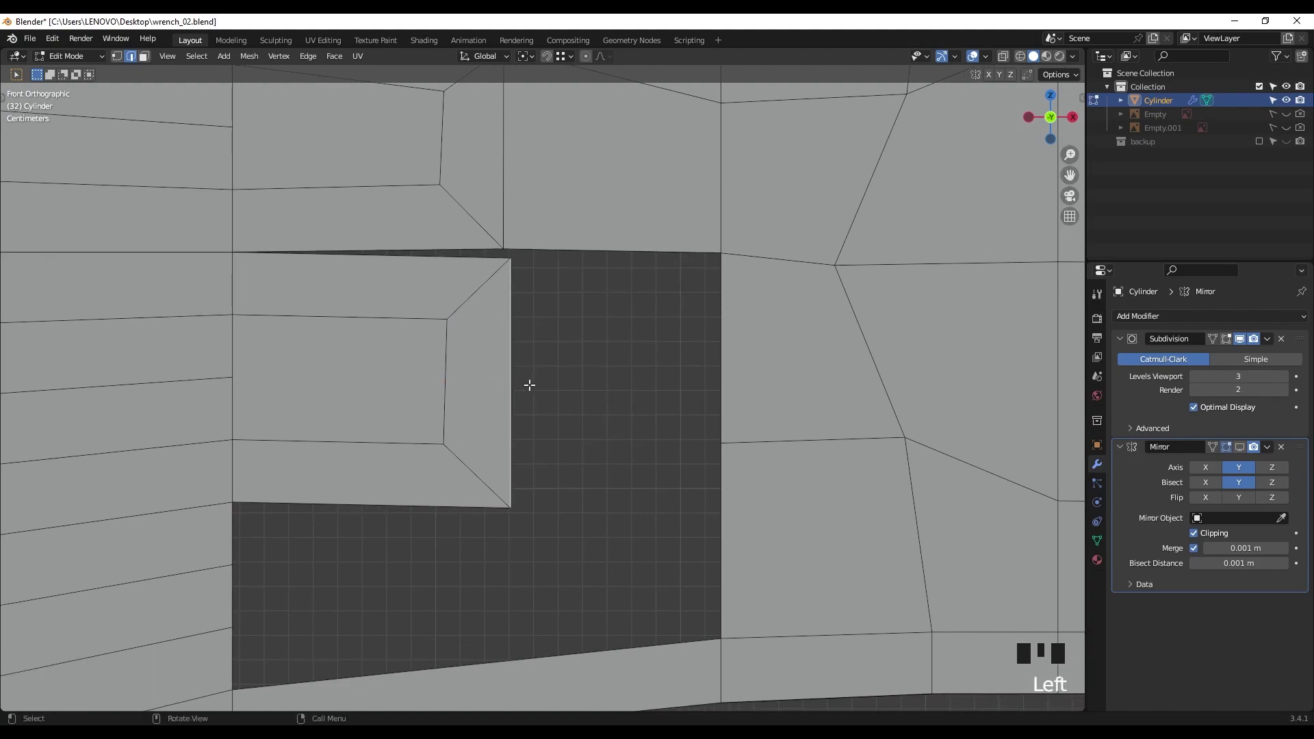
pyautogui.keyDown('shift'); pyautogui.click(712, 360); pyautogui.keyUp('shift')
pyautogui.press('f')
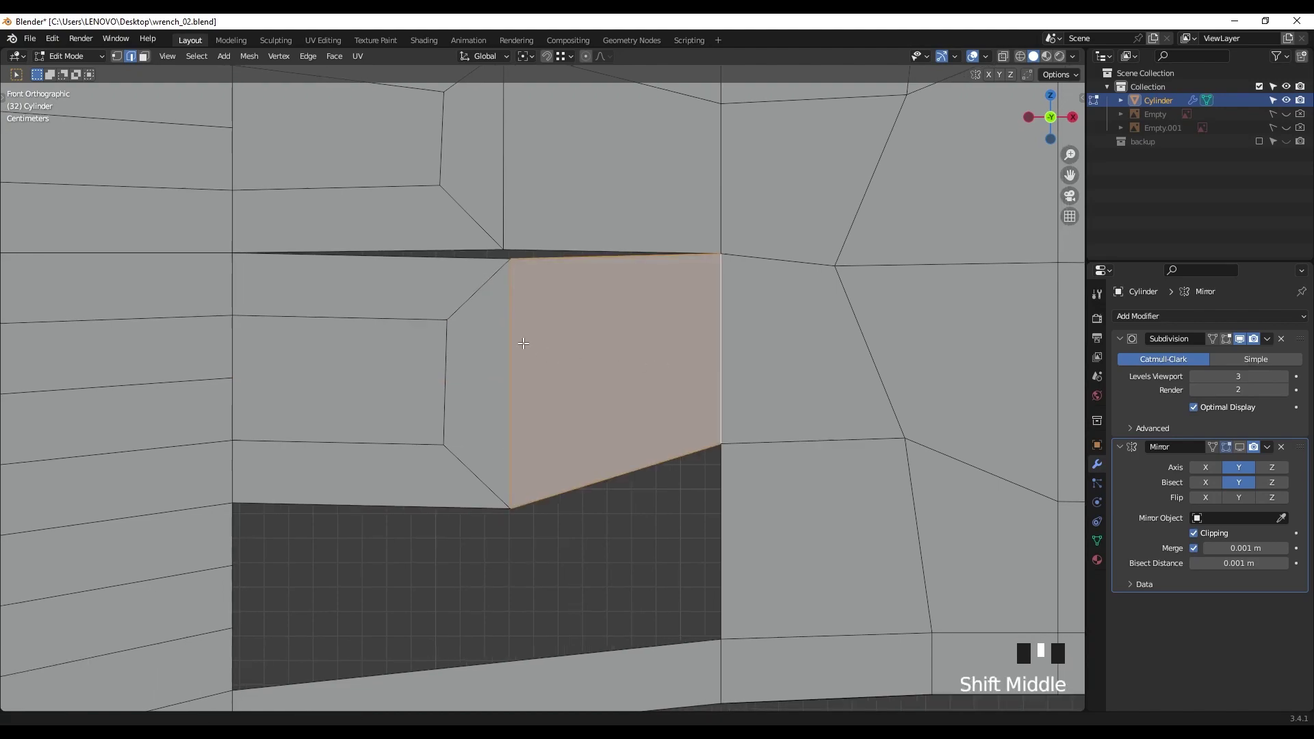
# Step: Merge the patch's upper outer corner At Center with the neighbouring vertex on the opening's upper border
pyautogui.keyDown('shift'); pyautogui.moveTo(524, 341); pyautogui.dragTo(521, 368, button='middle'); pyautogui.keyUp('shift')
pyautogui.press('1')
pyautogui.scroll(2, 520, 343)
pyautogui.keyDown('shift'); pyautogui.moveTo(519, 308); pyautogui.dragTo(519, 337, button='middle'); pyautogui.keyUp('shift')
pyautogui.click(500, 287)
pyautogui.keyDown('shift'); pyautogui.click(490, 276); pyautogui.keyUp('shift')
pyautogui.press('m')
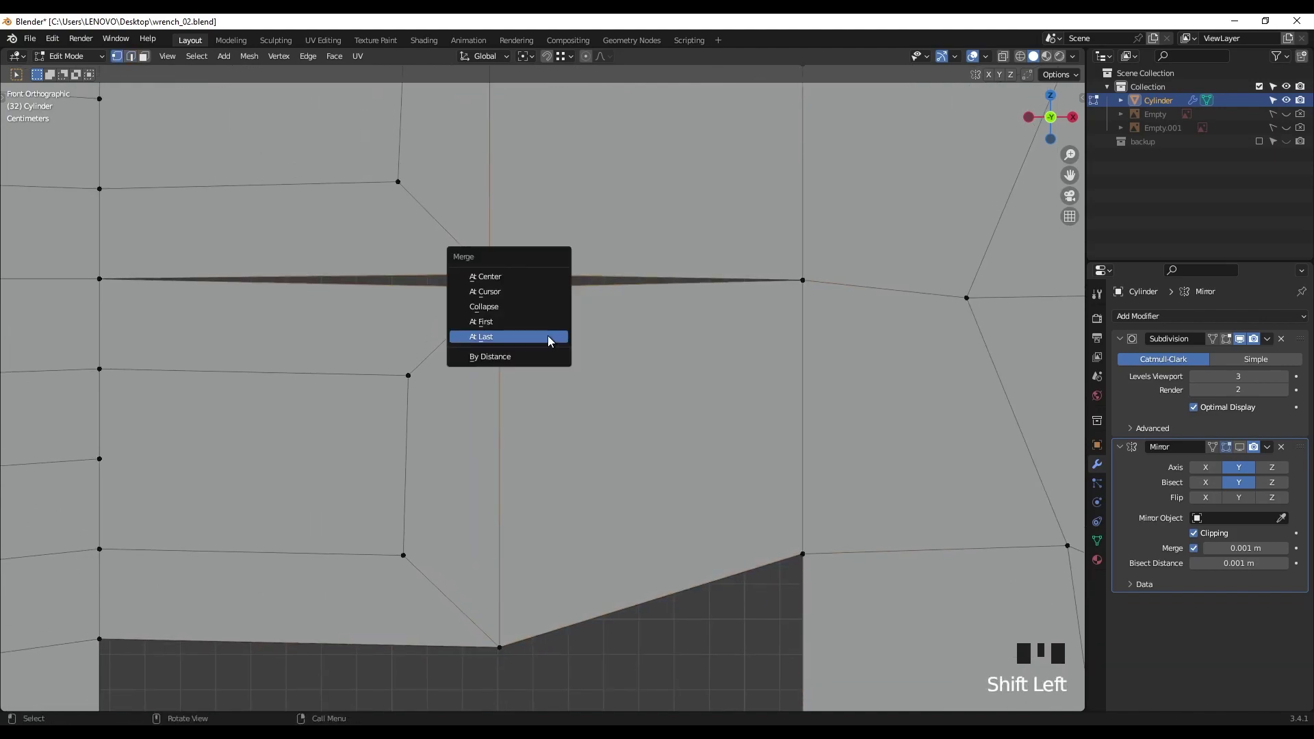
pyautogui.click(536, 277)
# Step: Move the patch's lower outer corner and the adjacent inner cut vertex upward to even out the lower border
pyautogui.scroll(-2, 549, 434)
pyautogui.keyDown('shift'); pyautogui.moveTo(551, 603); pyautogui.dragTo(554, 446, button='middle'); pyautogui.keyUp('shift')
pyautogui.click(513, 410)
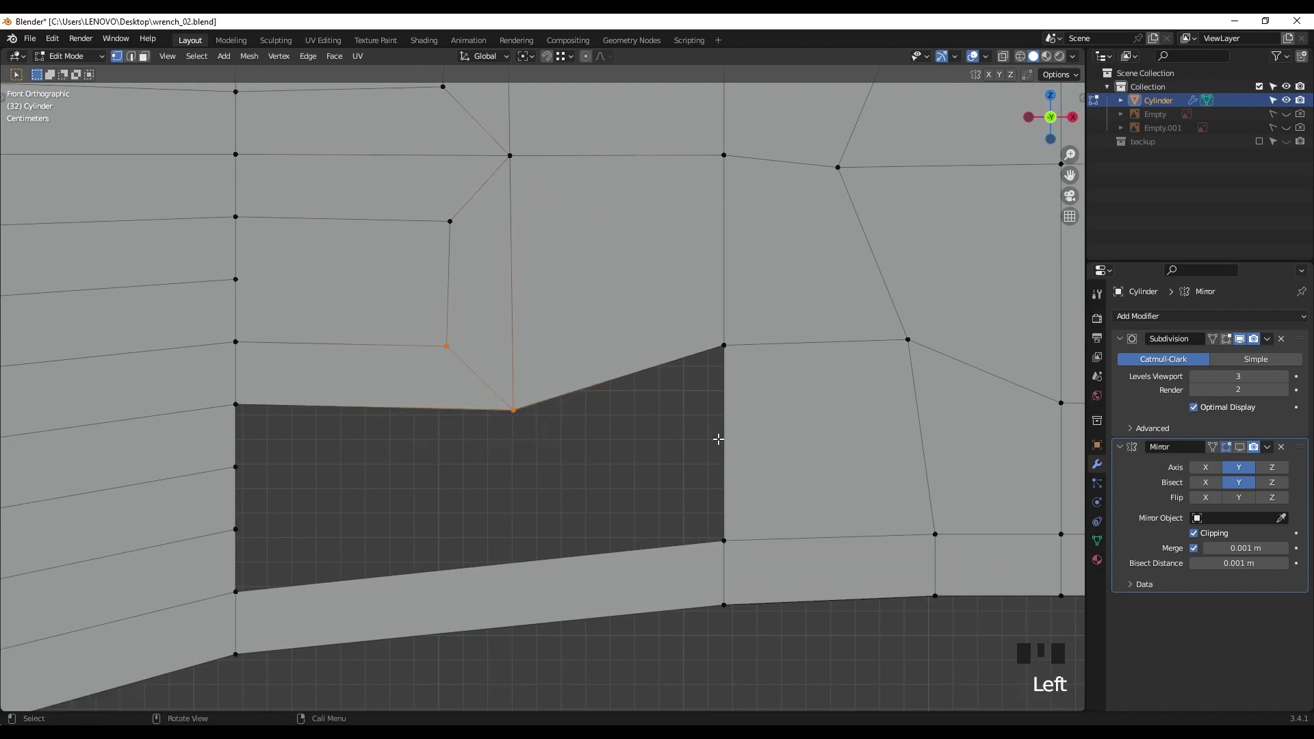
pyautogui.press('g')
pyautogui.middleClick(656, 398)
pyautogui.click(652, 395)
# Step: Extrude the three remaining ring-side border edges of the opening about 0.114 m toward the handle
pyautogui.keyDown('shift'); pyautogui.moveTo(458, 408); pyautogui.dragTo(561, 337, button='middle'); pyautogui.keyUp('shift')
pyautogui.press('3')
pyautogui.click(343, 375)
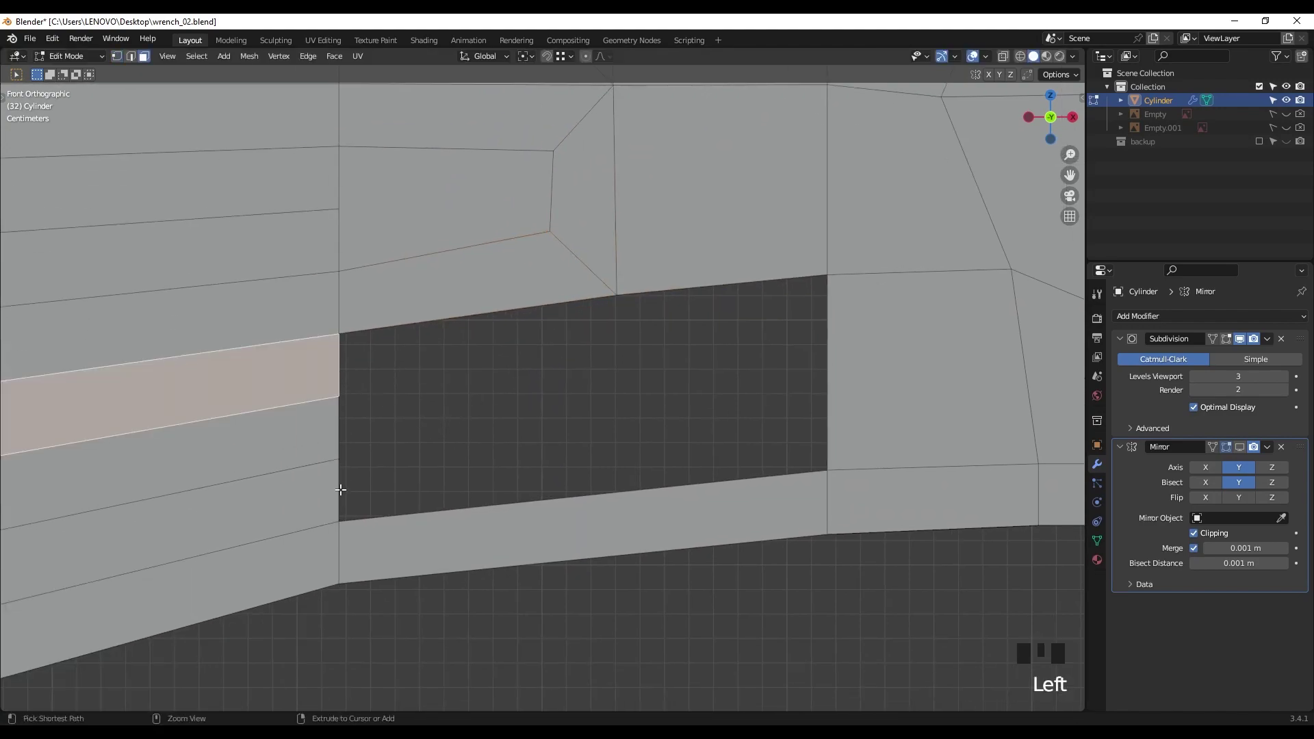
pyautogui.press('2')
pyautogui.click(343, 369)
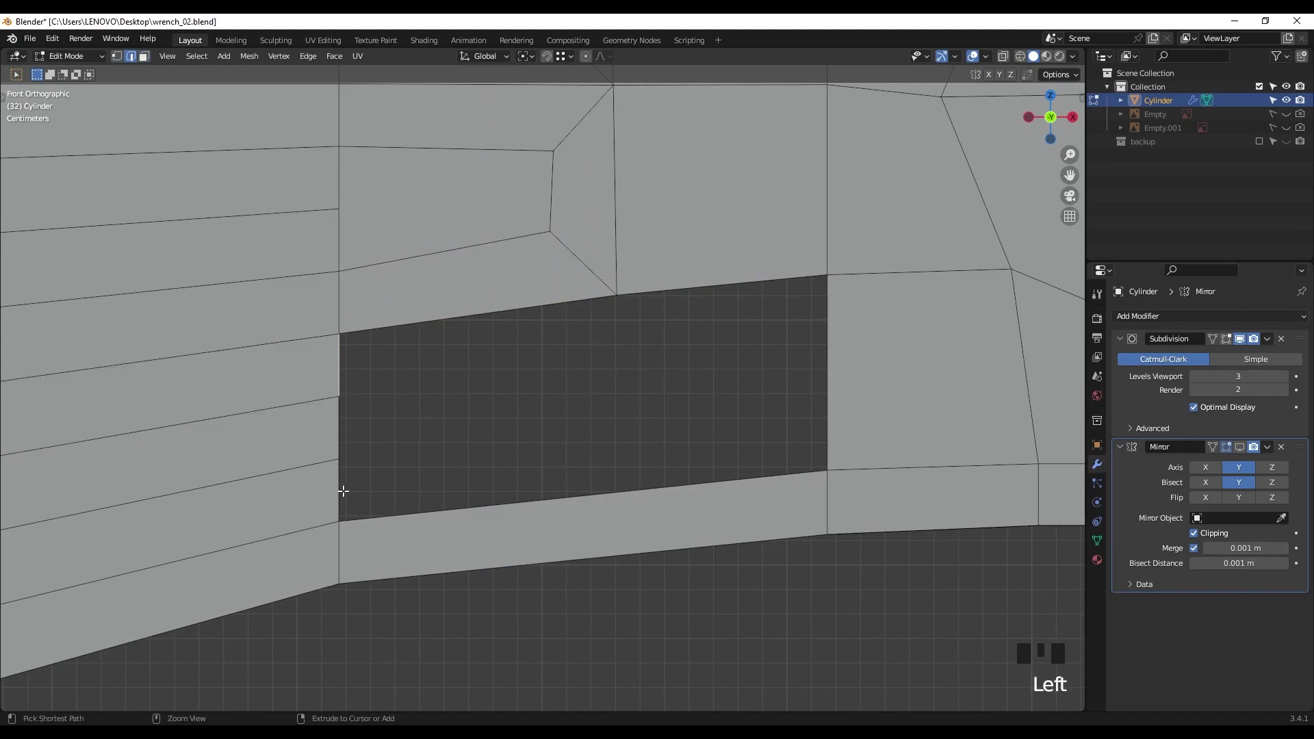
pyautogui.keyDown('ctrl'); pyautogui.click(343, 491); pyautogui.keyUp('ctrl')
pyautogui.keyDown('shift'); pyautogui.moveTo(428, 471); pyautogui.dragTo(433, 471, button='middle'); pyautogui.keyUp('shift')
pyautogui.press('e')
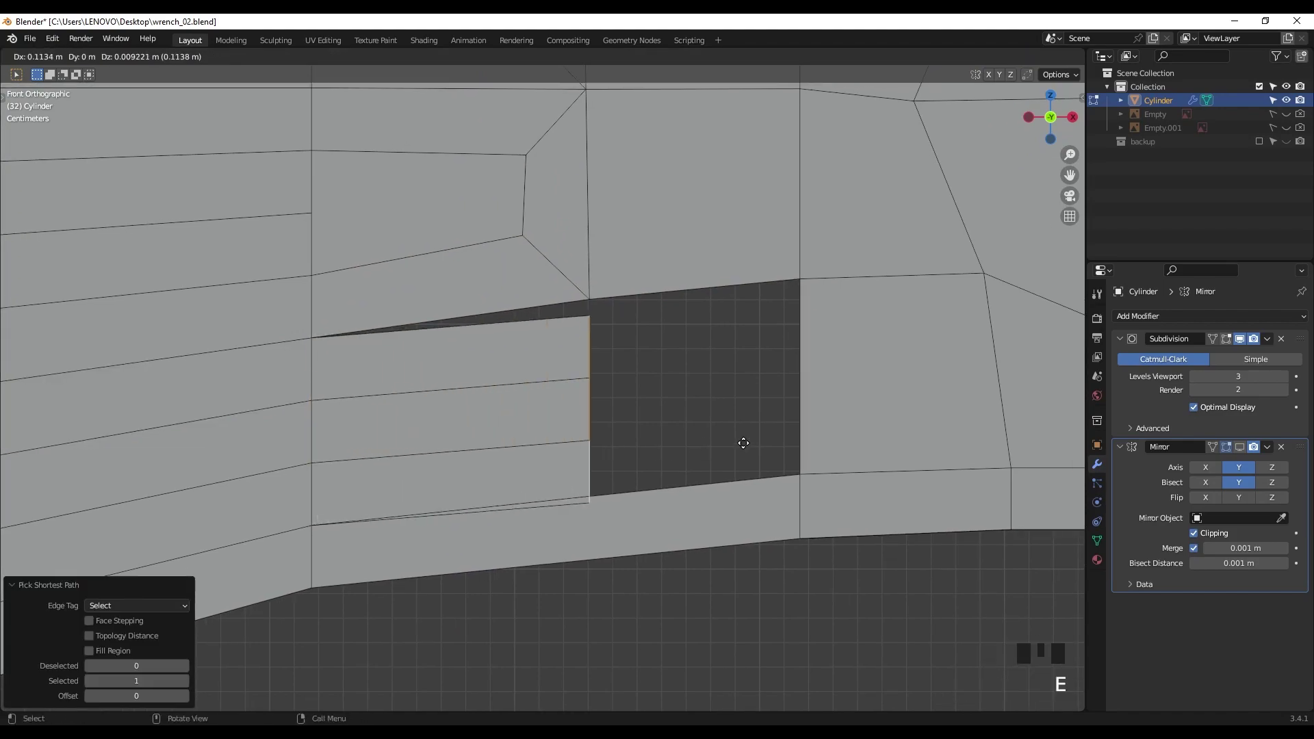
pyautogui.click(727, 434)
pyautogui.keyDown('shift'); pyautogui.moveTo(584, 422); pyautogui.dragTo(624, 398, button='middle'); pyautogui.keyUp('shift')
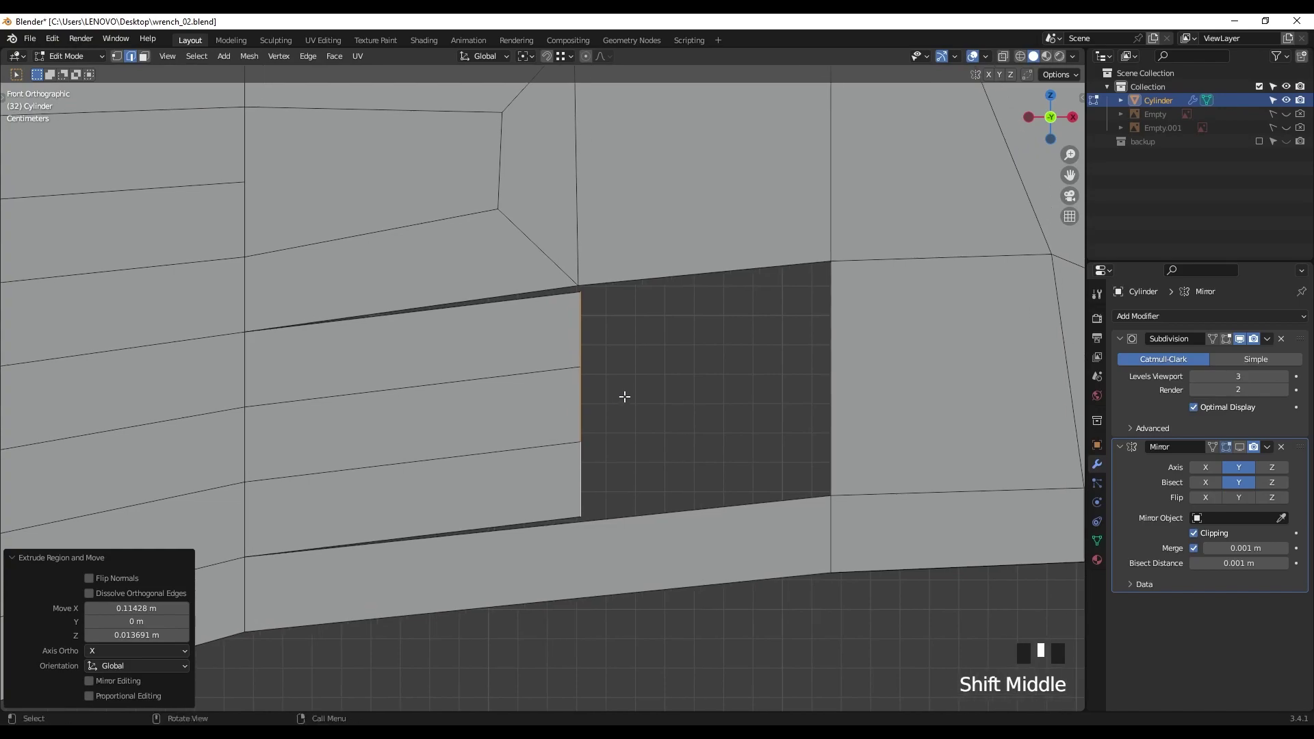
# Step: Knife-cut the three extruded faces from their upper outer corner inward across the two inner edges and back to the lower outer corner
pyautogui.click(624, 398)
pyautogui.press('k')
pyautogui.click(581, 292)
pyautogui.click(513, 374)
pyautogui.click(512, 450)
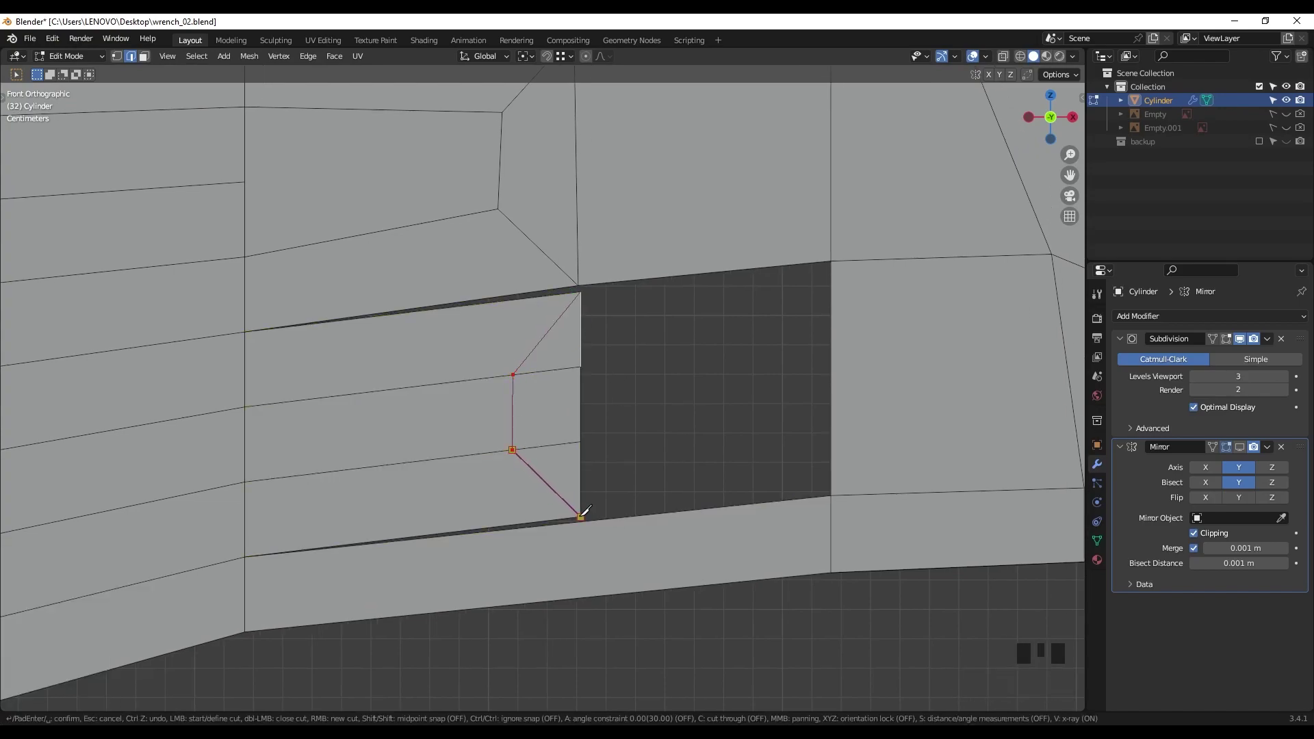
pyautogui.press('Return')
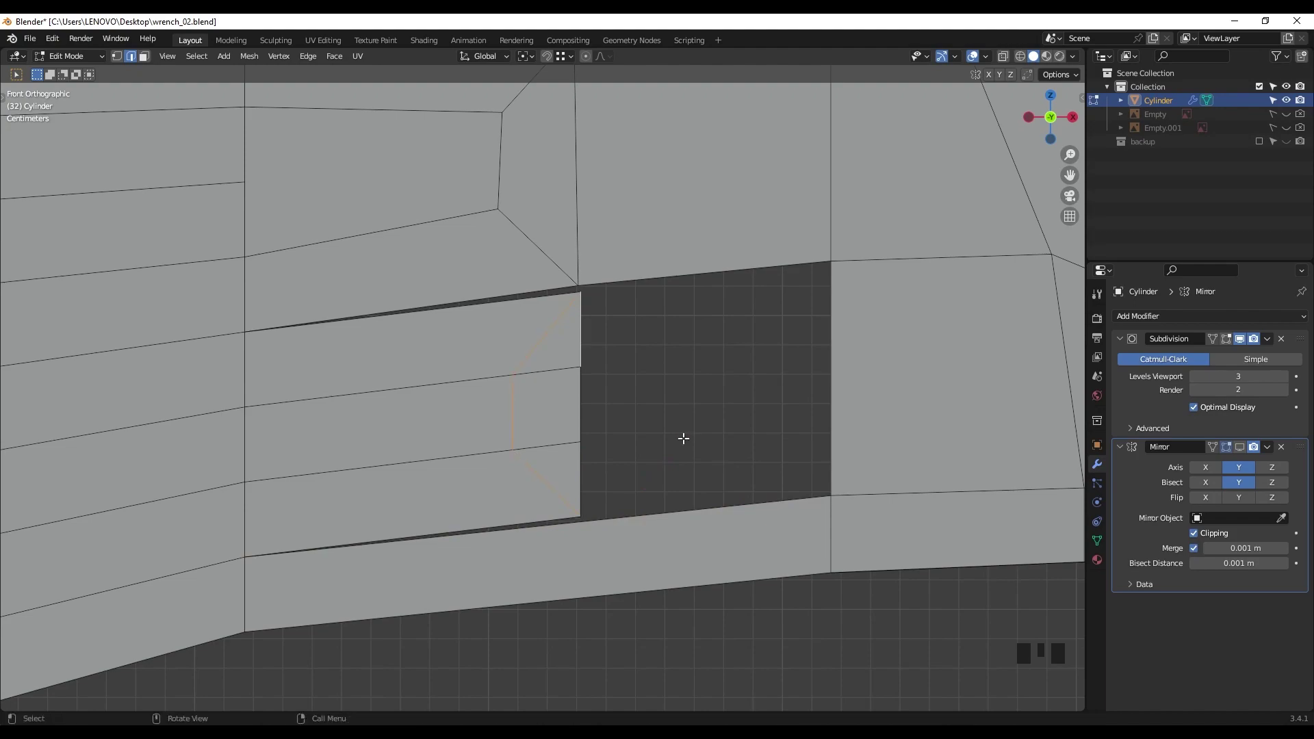
# Step: Dissolve the two short edge pieces outside the cut in the lower patch
pyautogui.click(567, 370)
pyautogui.keyDown('shift'); pyautogui.click(577, 447); pyautogui.keyUp('shift')
pyautogui.press('x')
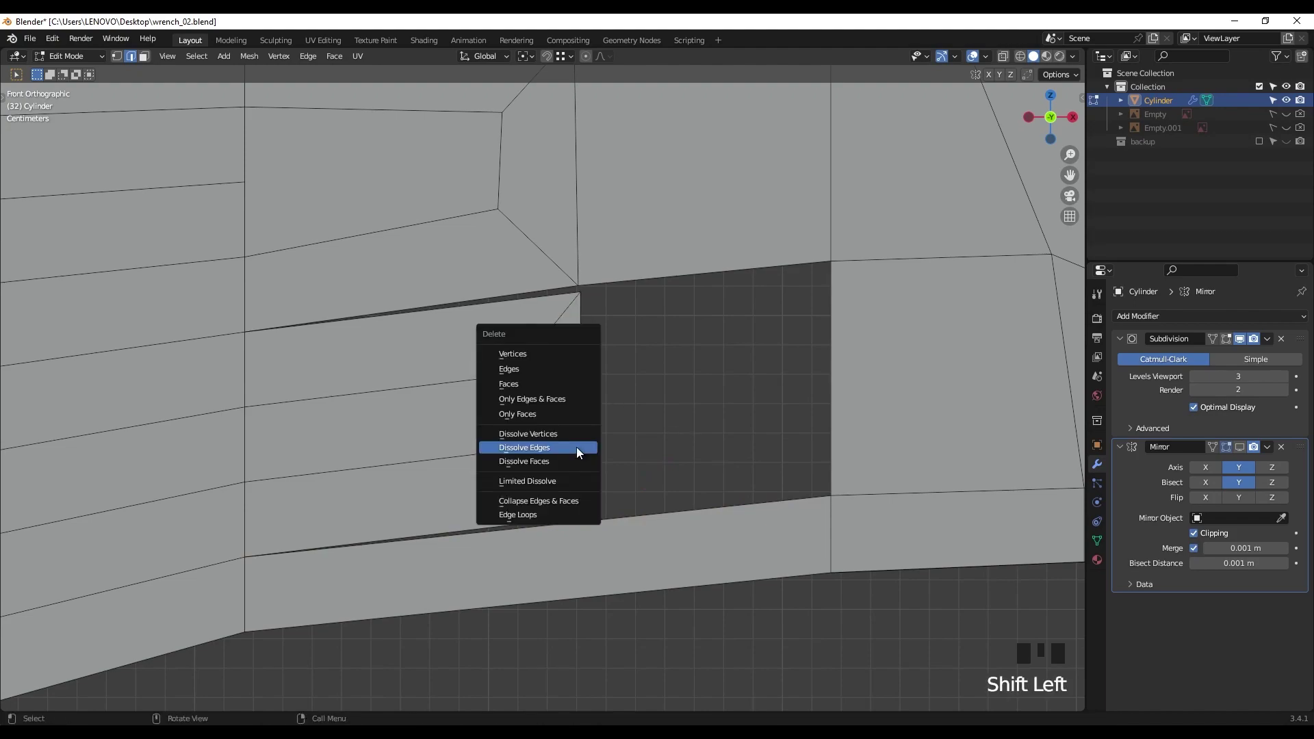
pyautogui.click(576, 446)
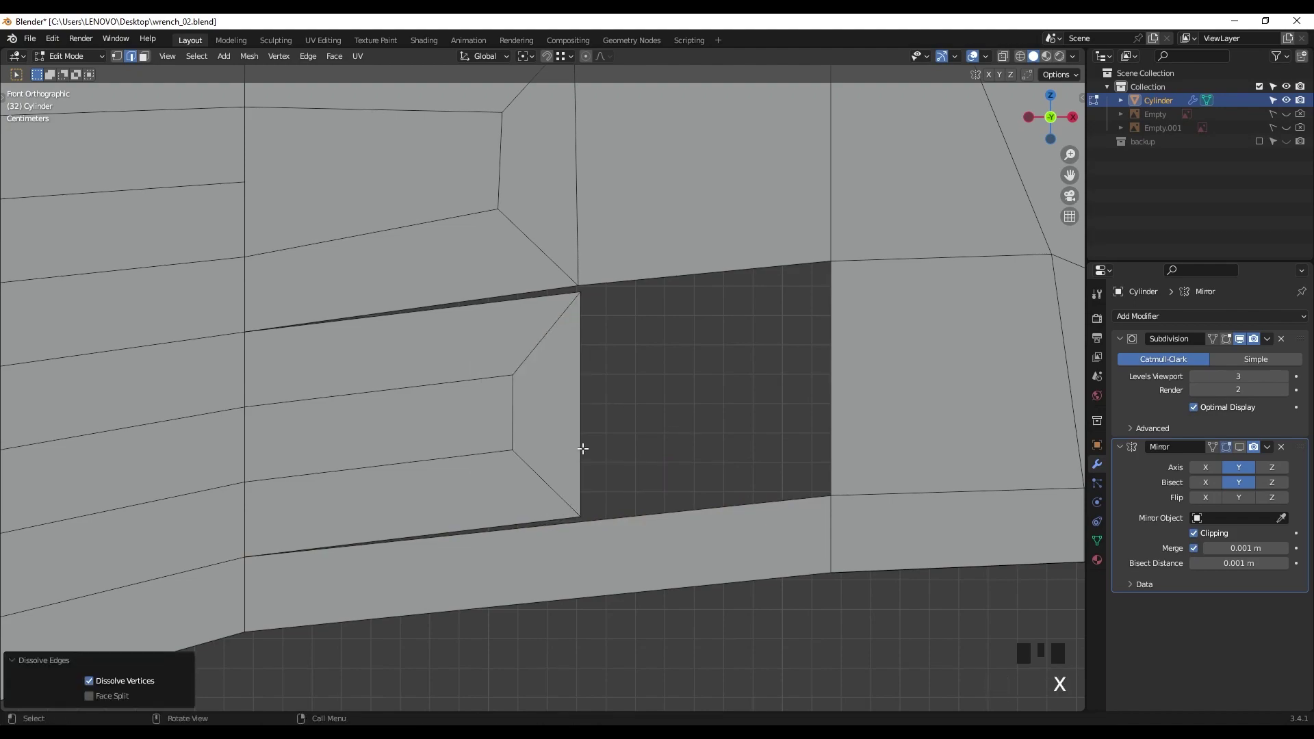
# Step: Fill a face between the lower patch's outer edge and the remaining handle-side edge of the opening
pyautogui.keyDown('shift'); pyautogui.moveTo(583, 448); pyautogui.dragTo(564, 434, button='middle'); pyautogui.keyUp('shift')
pyautogui.click(507, 405)
pyautogui.keyDown('shift'); pyautogui.click(749, 375); pyautogui.keyUp('shift')
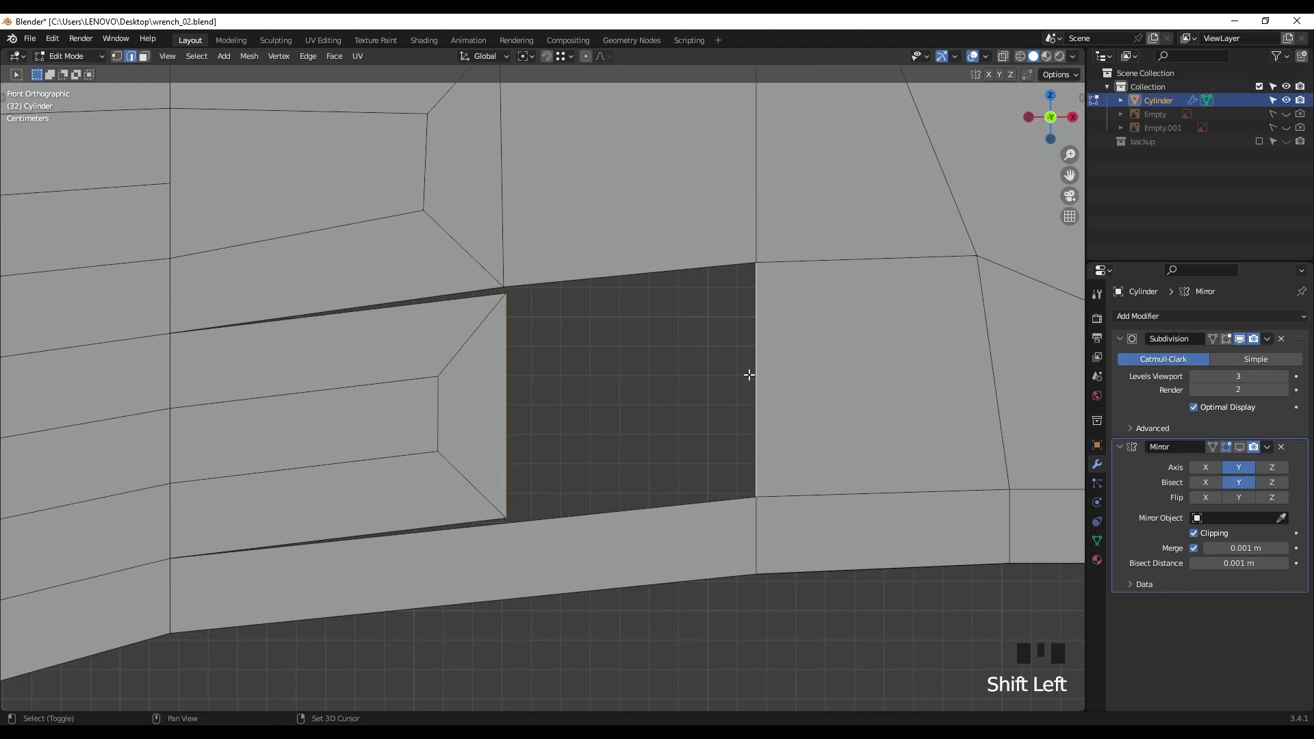
pyautogui.press('f')
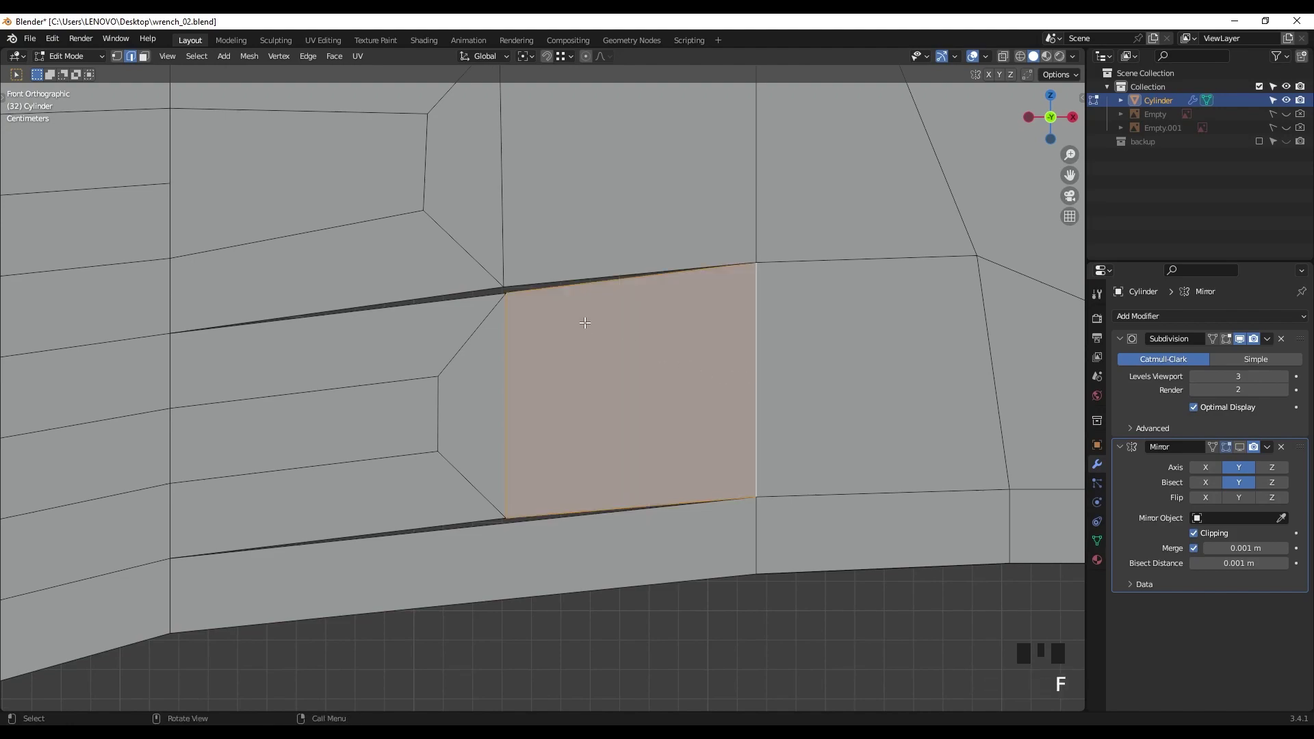
# Step: Merge the lower patch's upper outer corner At Center with the adjoining corner of the upper patch
pyautogui.scroll(2, 706, 368)
pyautogui.keyDown('shift'); pyautogui.moveTo(528, 295); pyautogui.dragTo(563, 329, button='middle'); pyautogui.keyUp('shift')
pyautogui.press('1')
pyautogui.moveTo(510, 283); pyautogui.dragTo(601, 367)
pyautogui.press('m')
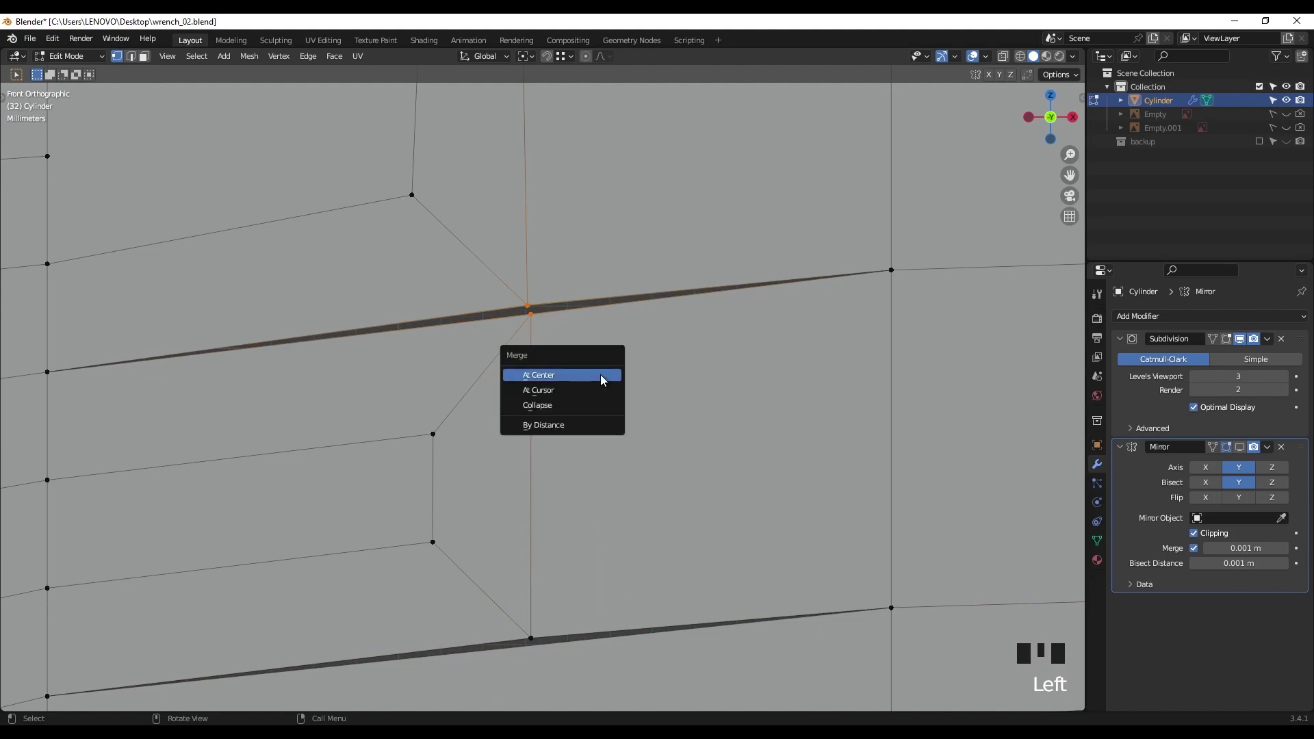
pyautogui.click(601, 375)
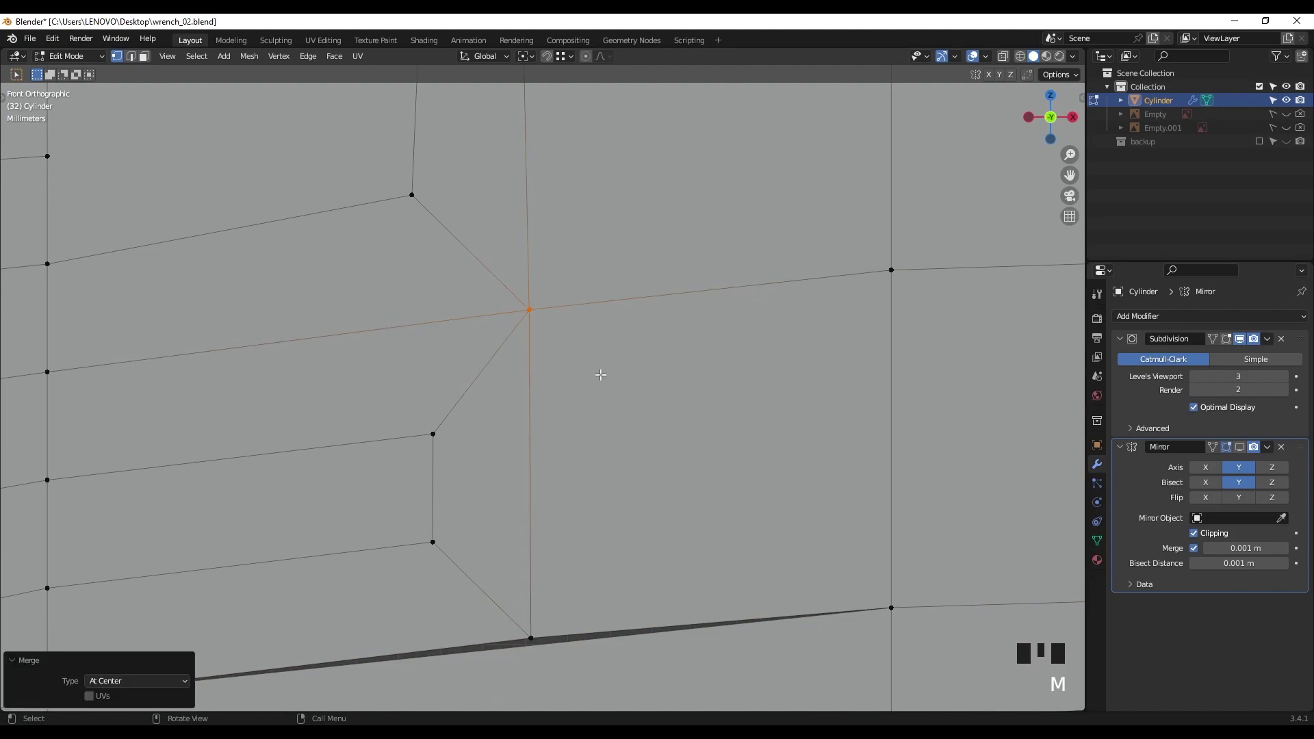
# Step: Add a loop cut across the strip below the lower patch and slide it in line with the patch's outer edge
pyautogui.scroll(-3, 596, 472)
pyautogui.keyDown('shift'); pyautogui.moveTo(597, 473); pyautogui.dragTo(544, 460, button='middle'); pyautogui.keyUp('shift')
pyautogui.scroll(-1, 564, 441)
pyautogui.scroll(2, 564, 441)
pyautogui.hotkey('ctrl', 'r')
pyautogui.click(537, 475)
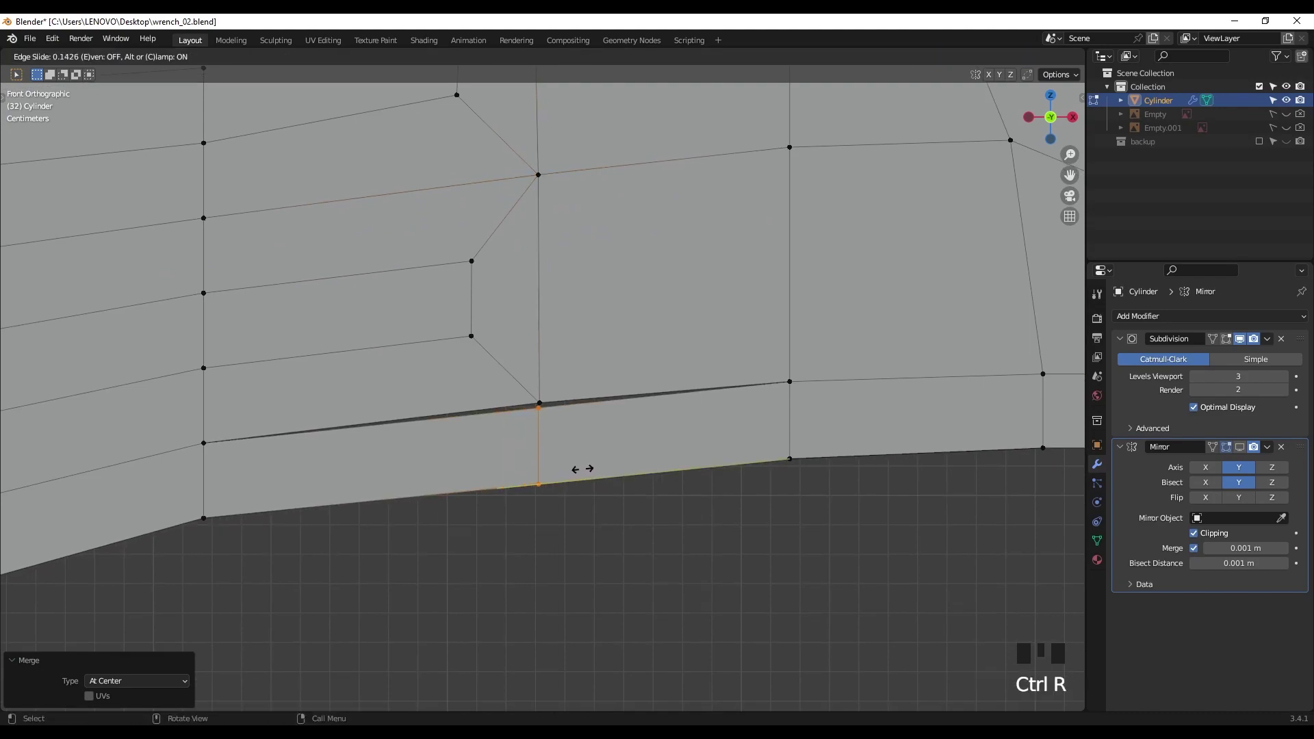
pyautogui.click(582, 469)
# Step: Merge the loop cut's upper vertex with the lower patch's lower outer corner to close the remaining gap
pyautogui.scroll(4, 582, 469)
pyautogui.keyDown('shift'); pyautogui.moveTo(581, 469); pyautogui.dragTo(574, 463, button='middle'); pyautogui.keyUp('shift')
pyautogui.click(574, 462)
pyautogui.press('m')
pyautogui.click(575, 460)
# Step: Extrude the transition's lower border edges about 0.073 m along Y, snapping to the existing side wall's far edge
pyautogui.scroll(-9, 575, 463)
pyautogui.moveTo(599, 475); pyautogui.dragTo(663, 472, button='middle')
pyautogui.press('2')
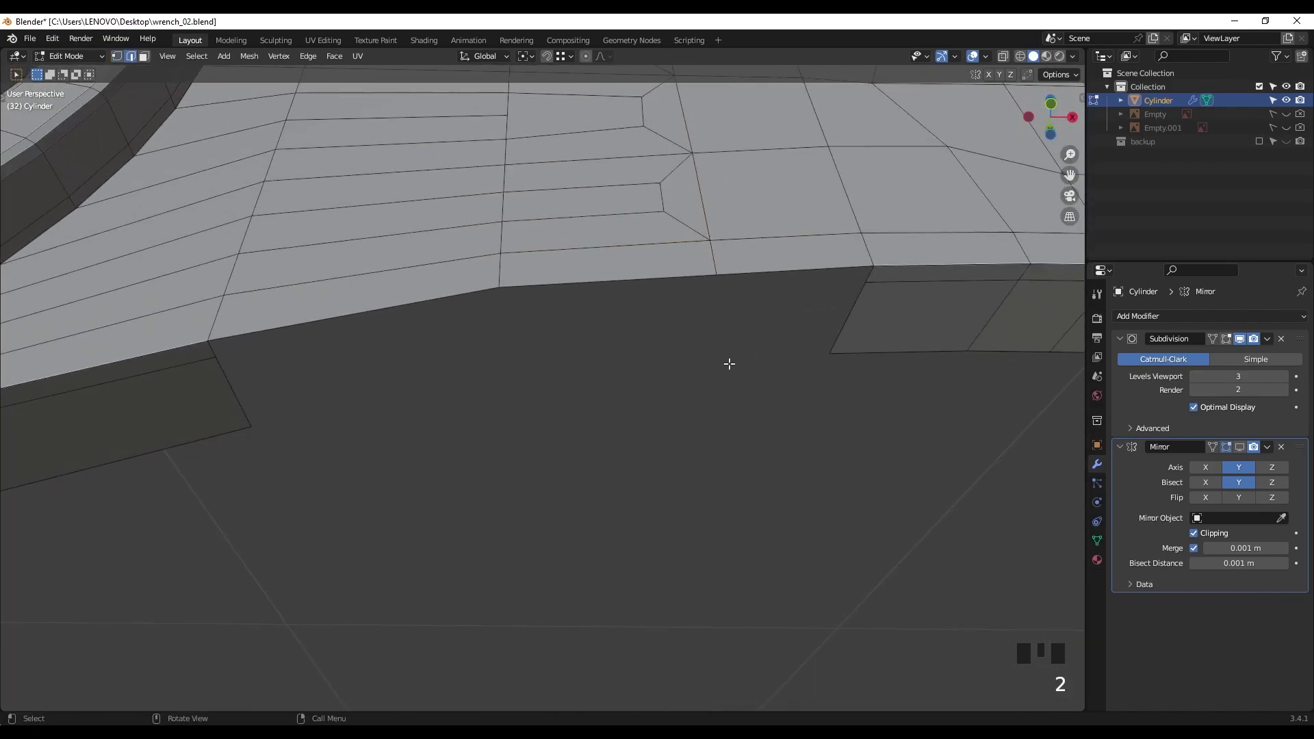
pyautogui.click(748, 273)
pyautogui.keyDown('ctrl'); pyautogui.click(443, 297); pyautogui.keyUp('ctrl')
pyautogui.moveTo(675, 384); pyautogui.dragTo(678, 378, button='middle')
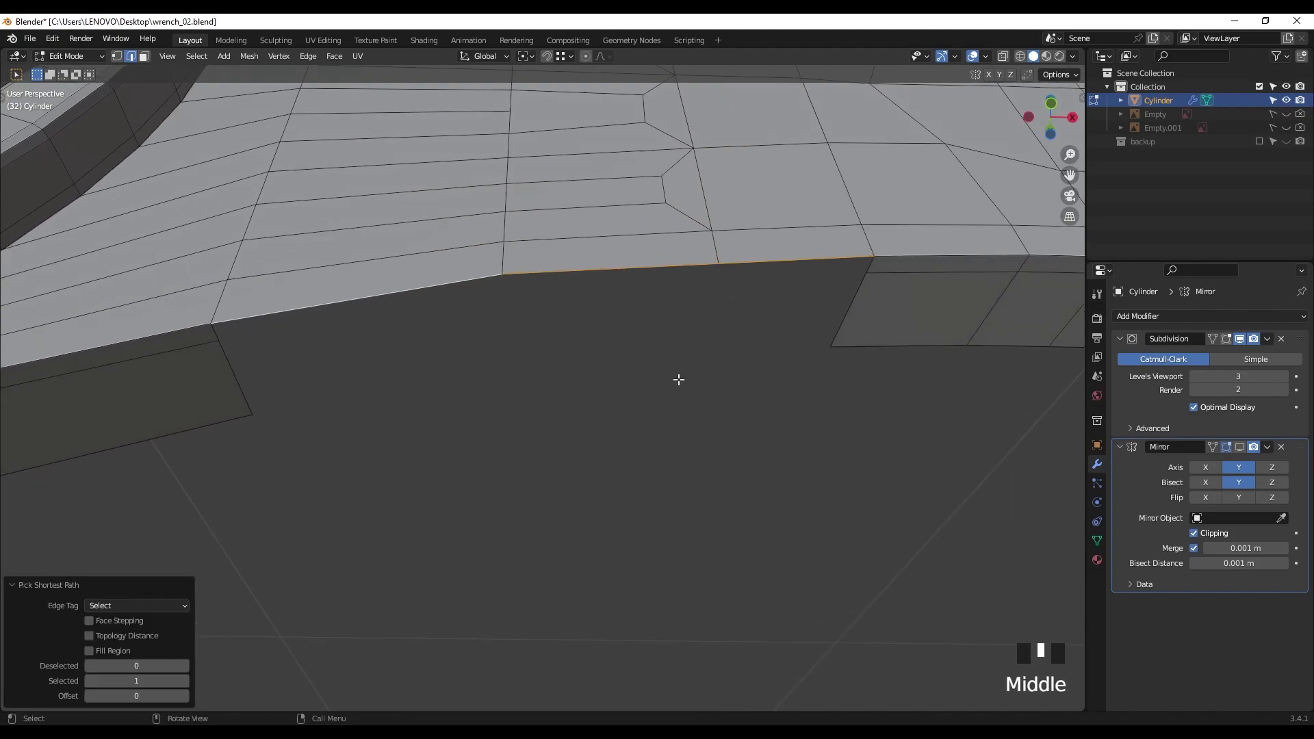
pyautogui.press('e')
pyautogui.press('y')
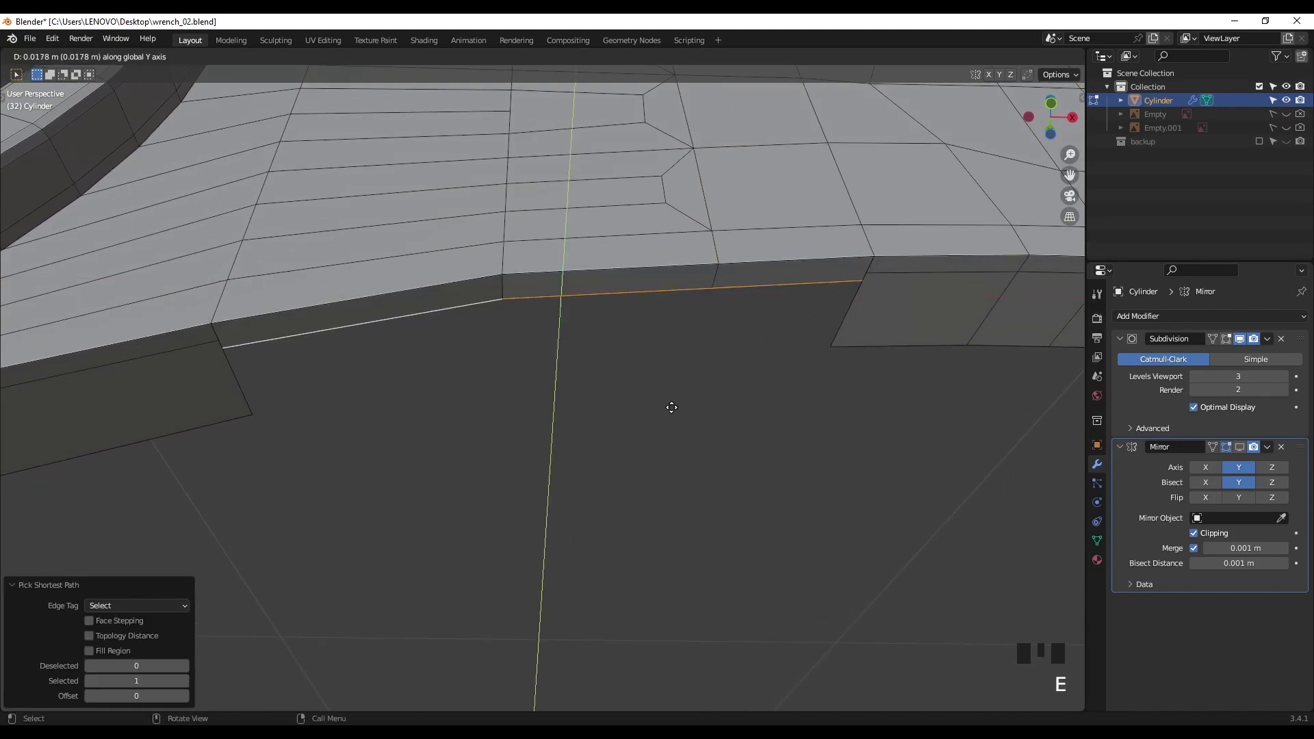
pyautogui.press('ctrl')
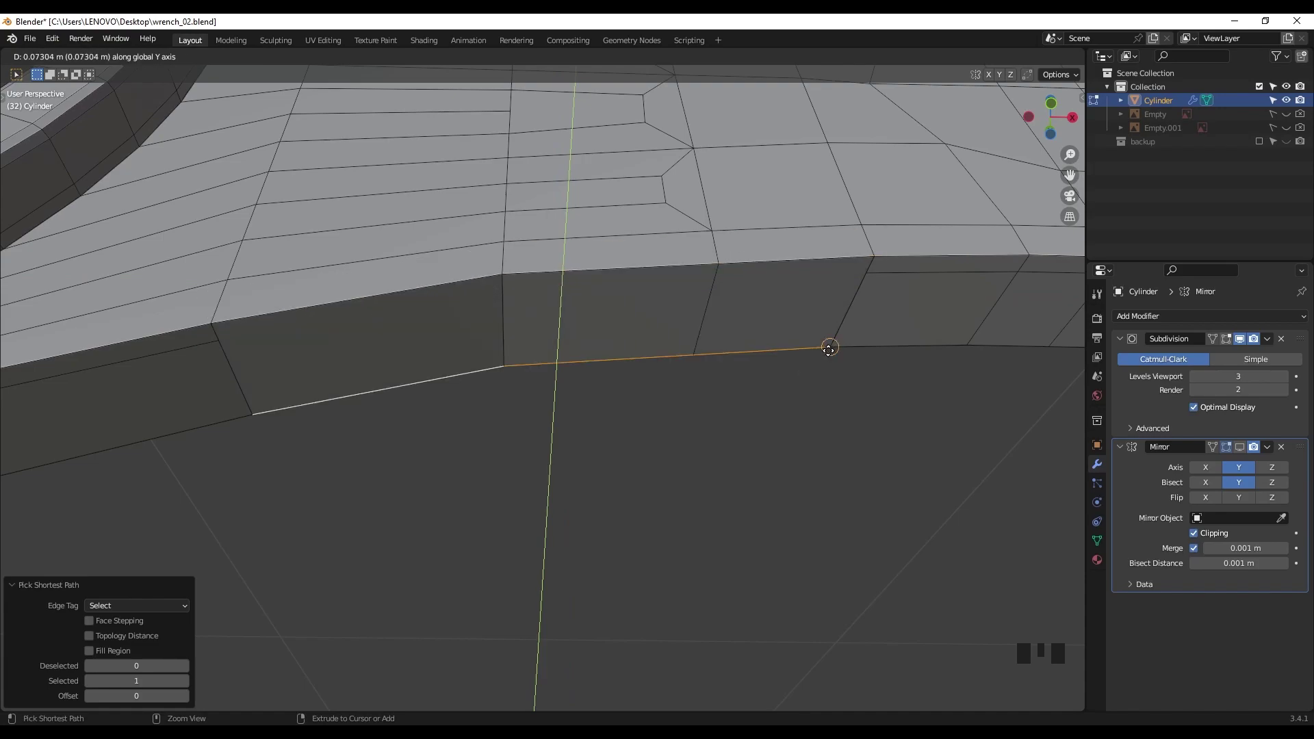
pyautogui.click(831, 348)
# Step: Add a lengthwise loop cut along the new side wall, slid by a factor of about 0.67 to meet the neighbouring support edges
pyautogui.moveTo(619, 387)
pyautogui.keyDown('shift'); pyautogui.mouseDown(button='middle')
pyautogui.moveTo(622, 431)
pyautogui.moveTo(624, 391)
pyautogui.mouseUp(button='middle'); pyautogui.keyUp('shift')
pyautogui.scroll(3, 624, 391)
pyautogui.keyDown('shift'); pyautogui.moveTo(610, 288); pyautogui.dragTo(701, 339, button='middle'); pyautogui.keyUp('shift')
pyautogui.hotkey('ctrl', 'r')
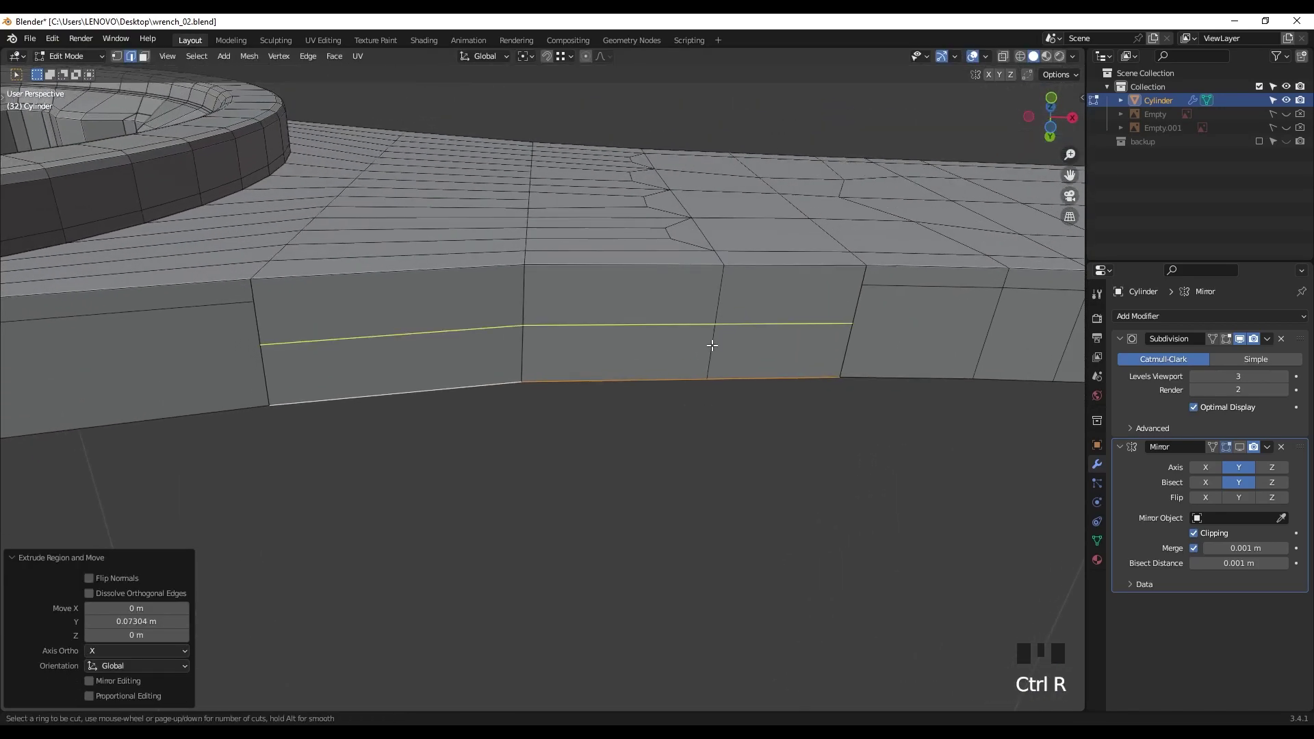
pyautogui.click(712, 341)
pyautogui.click(857, 293)
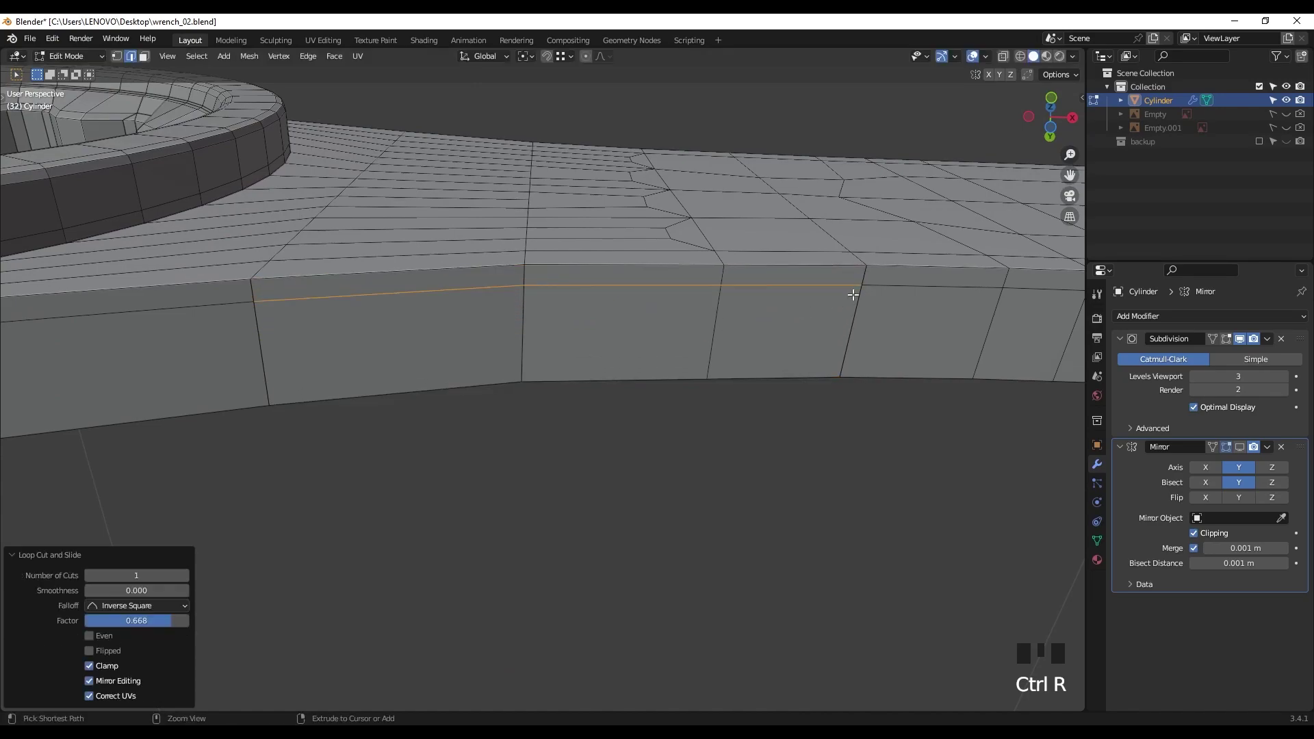
# Step: Merge all of the mesh's vertices by distance at 0.0001 m
pyautogui.press('1')
pyautogui.press('a')
pyautogui.press('m')
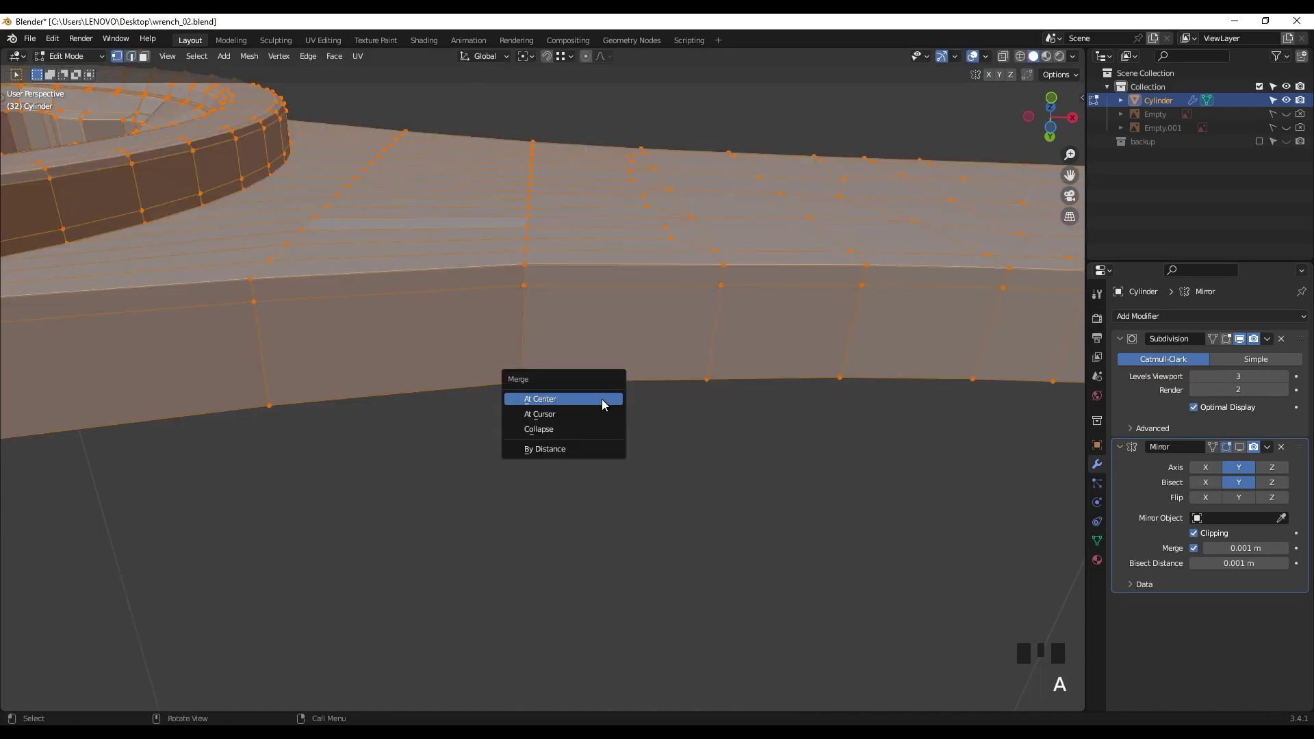
pyautogui.click(589, 450)
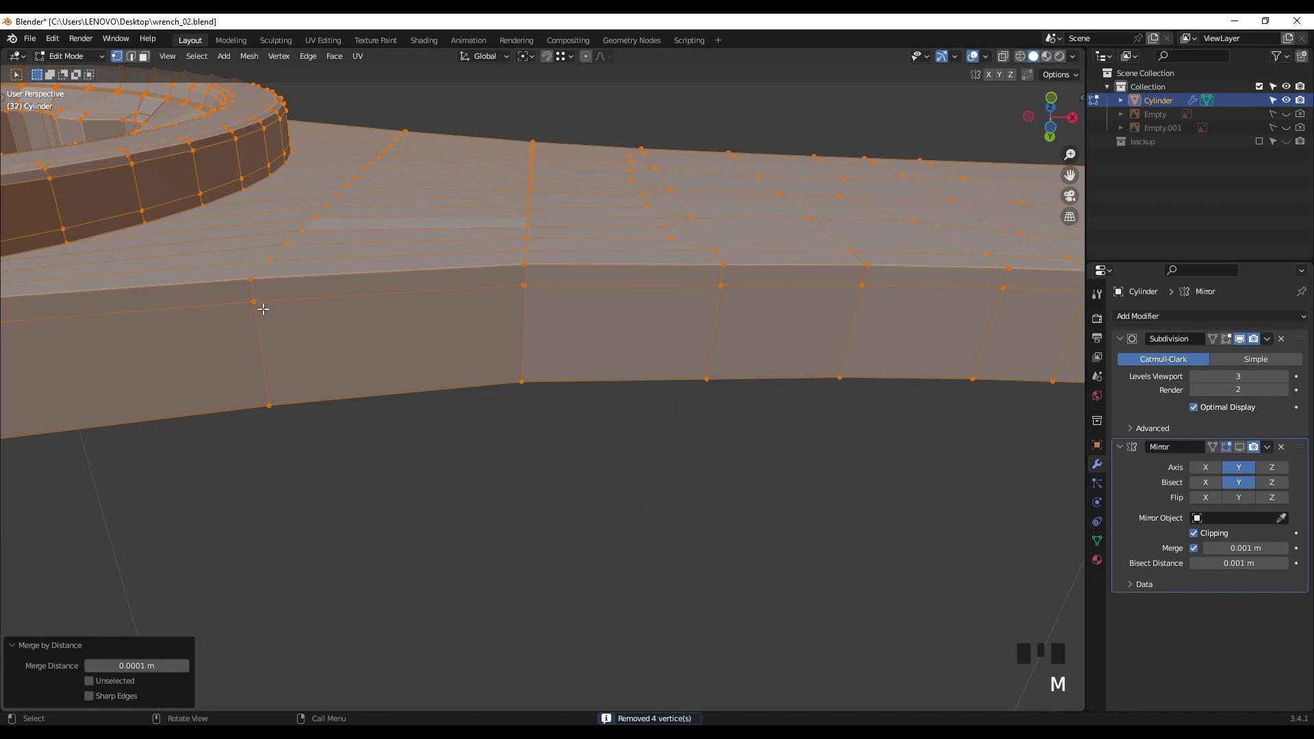
# Step: Scale the vertex column on the ring side of the edge reduction by about 1.032 along Z to smooth the transition's outline
pyautogui.scroll(-3, 598, 435)
pyautogui.moveTo(598, 434); pyautogui.dragTo(607, 414, button='middle')
pyautogui.press('Tab')
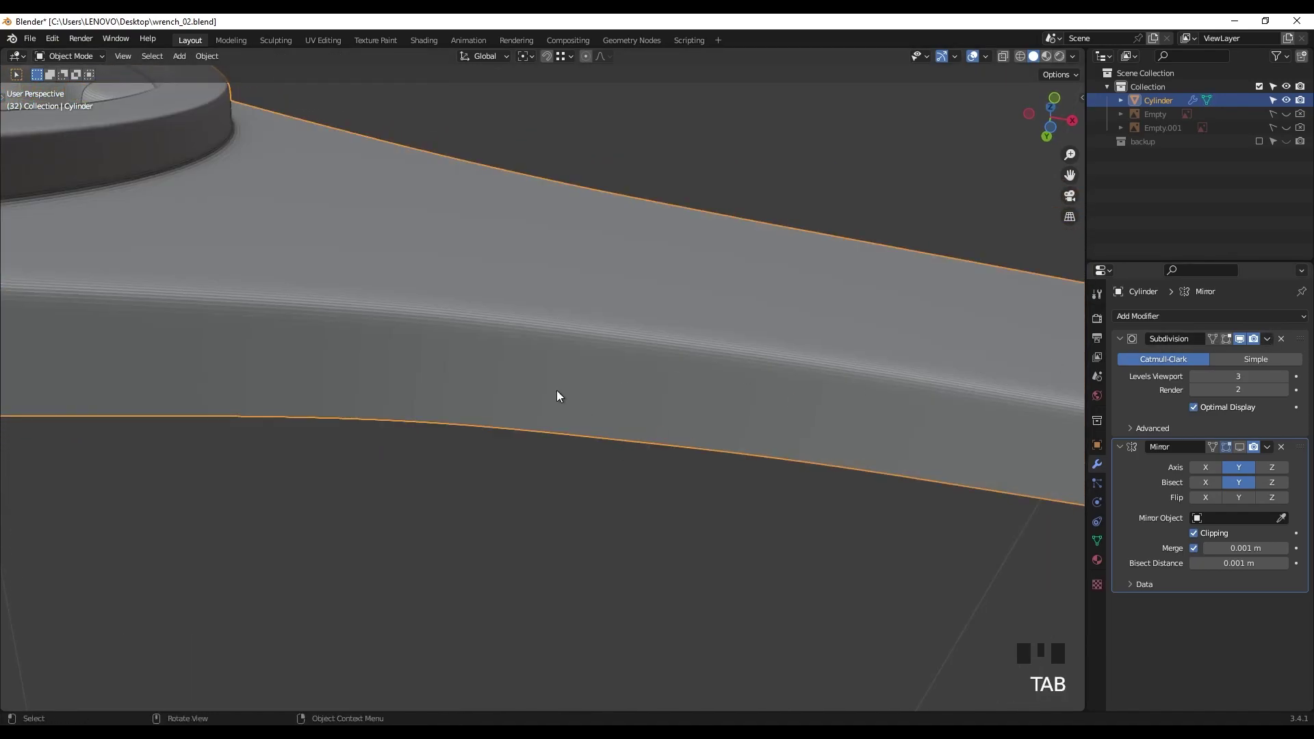
pyautogui.scroll(1, 404, 323)
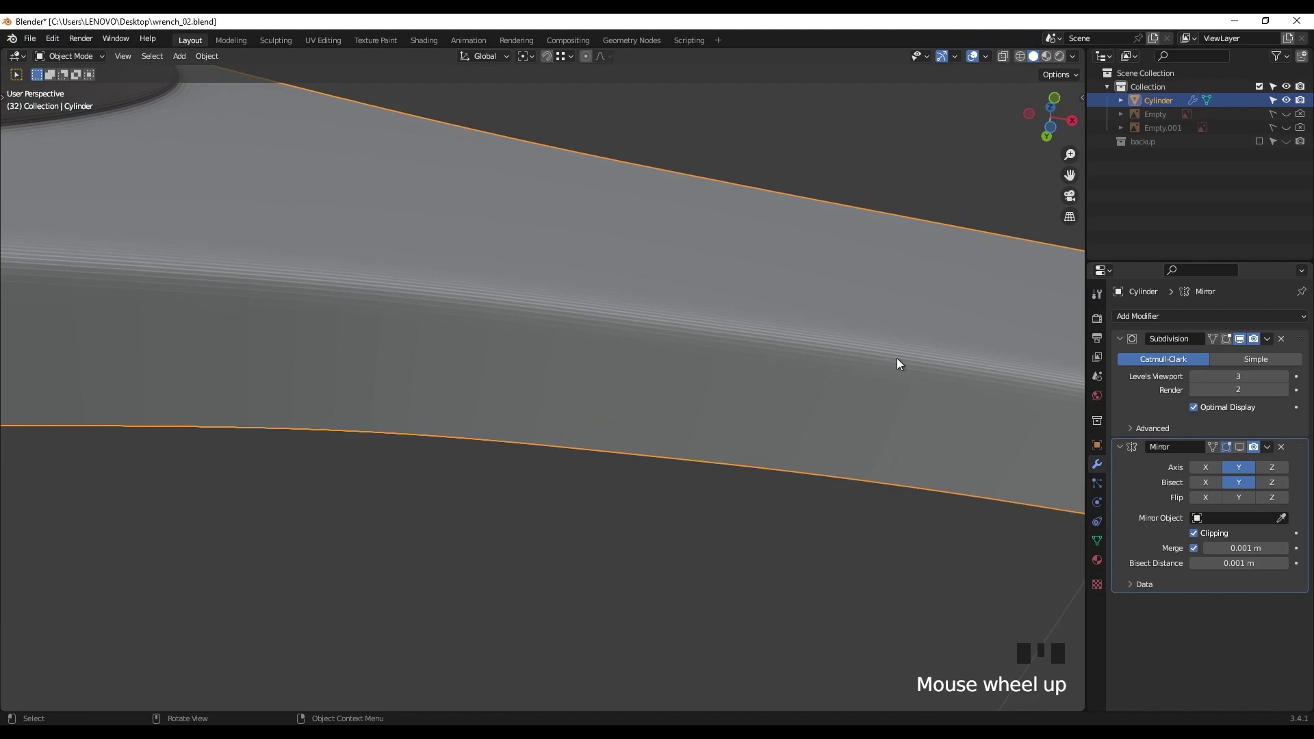
pyautogui.moveTo(460, 353); pyautogui.dragTo(511, 457, button='middle')
pyautogui.press('Tab')
pyautogui.hotkey('alt', 'z')
pyautogui.moveTo(485, 134); pyautogui.dragTo(438, 582)
pyautogui.press('s')
pyautogui.press('z')
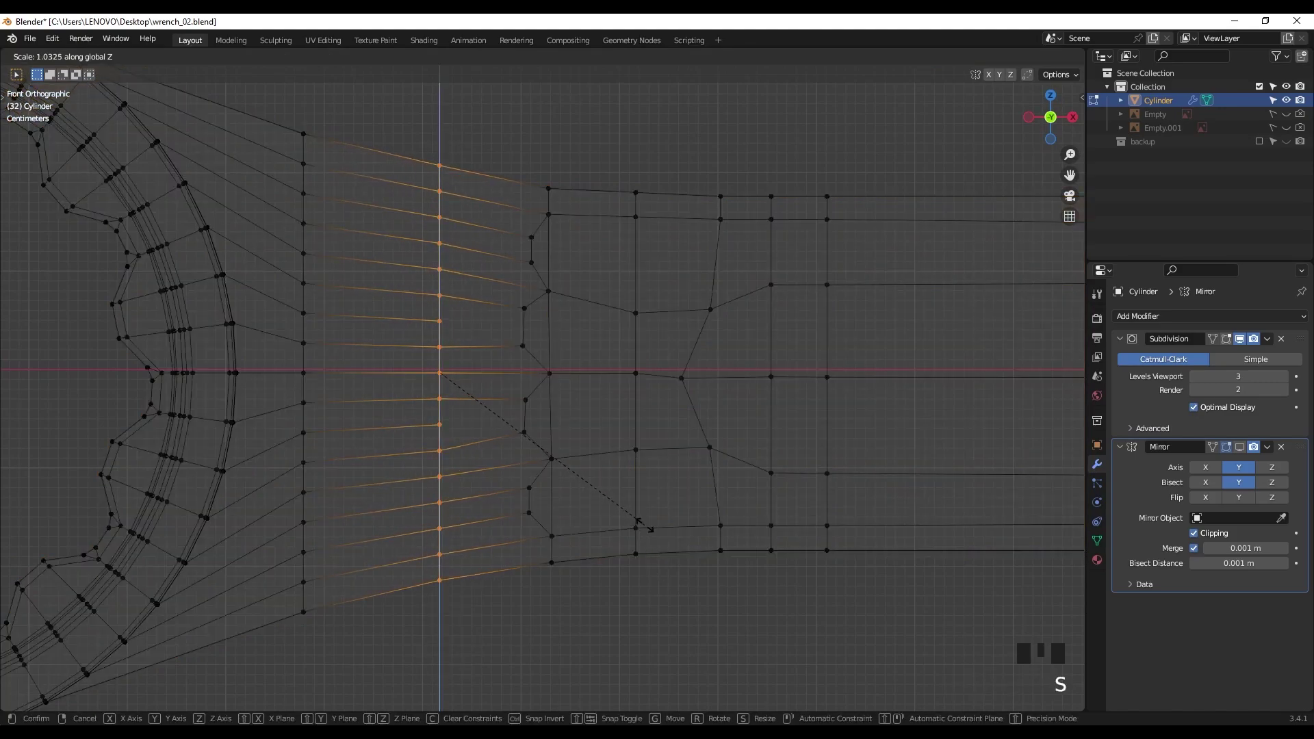
pyautogui.click(642, 526)
# Step: Flatten the eight edge-reduction vertices into one column by scaling X to 0, and move them about -0.00985 m along X
pyautogui.scroll(1, 521, 331)
pyautogui.keyDown('shift'); pyautogui.moveTo(522, 331); pyautogui.dragTo(505, 343, button='middle'); pyautogui.keyUp('shift')
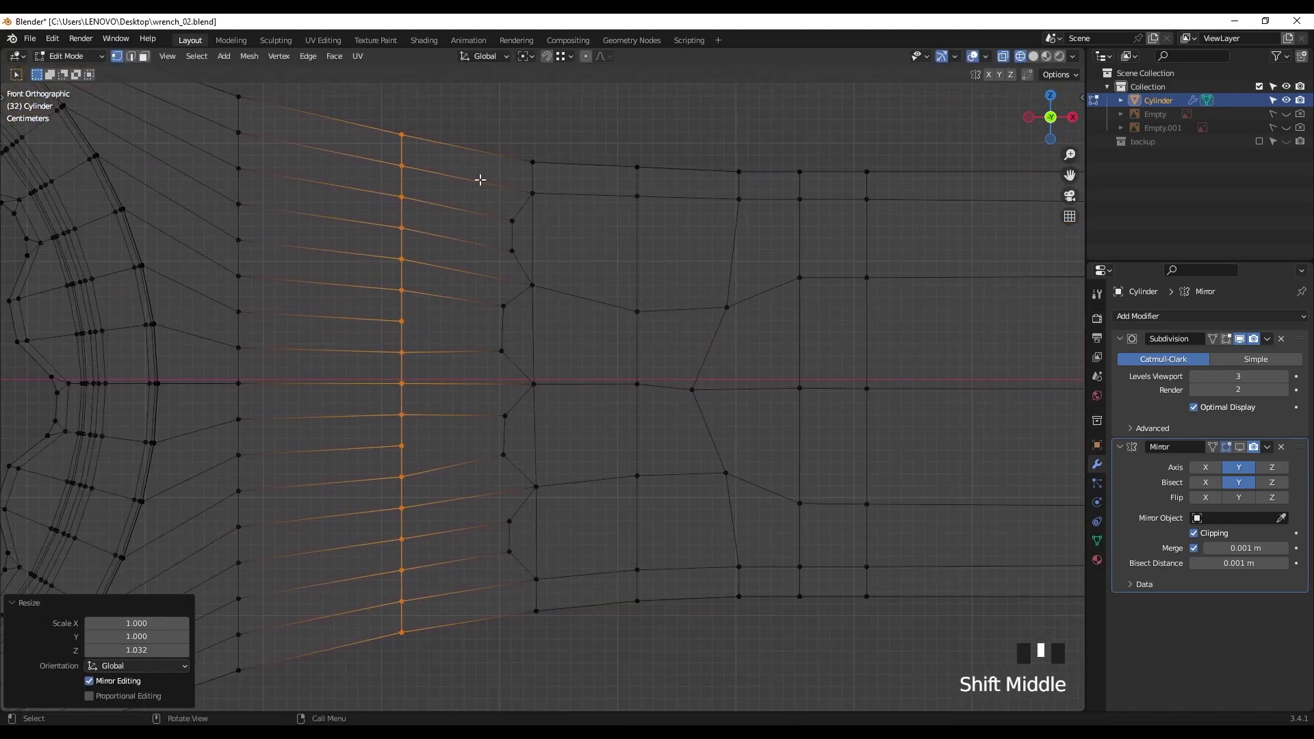
pyautogui.moveTo(484, 196); pyautogui.dragTo(527, 584)
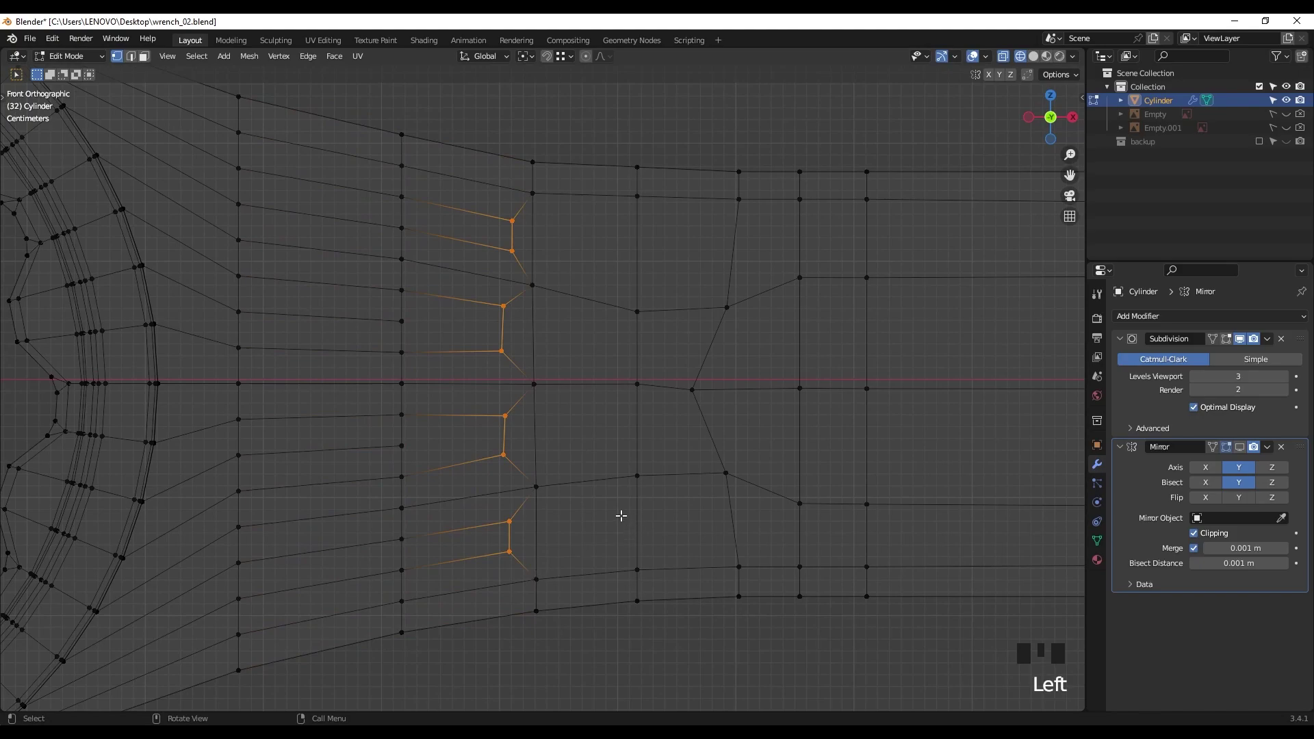
pyautogui.press('s')
pyautogui.press('x')
pyautogui.press('0')
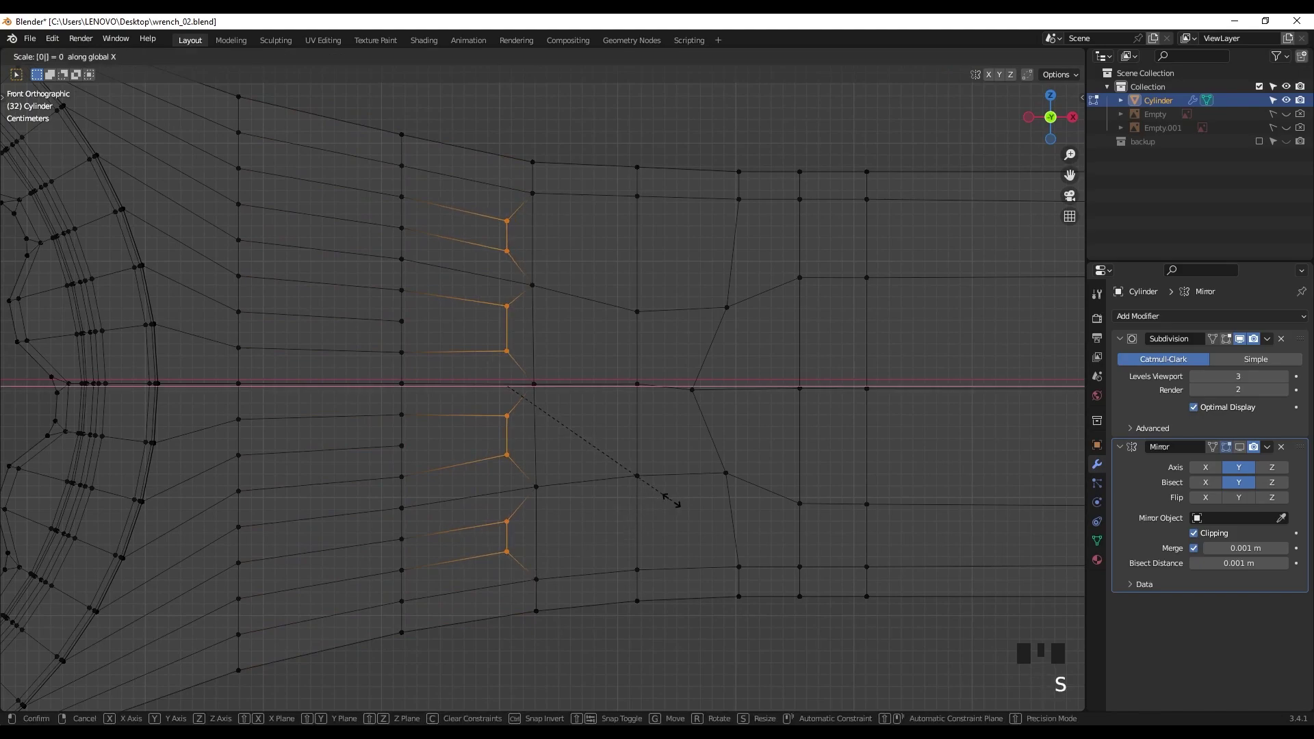
pyautogui.press('Return')
pyautogui.press('g')
pyautogui.press('x')
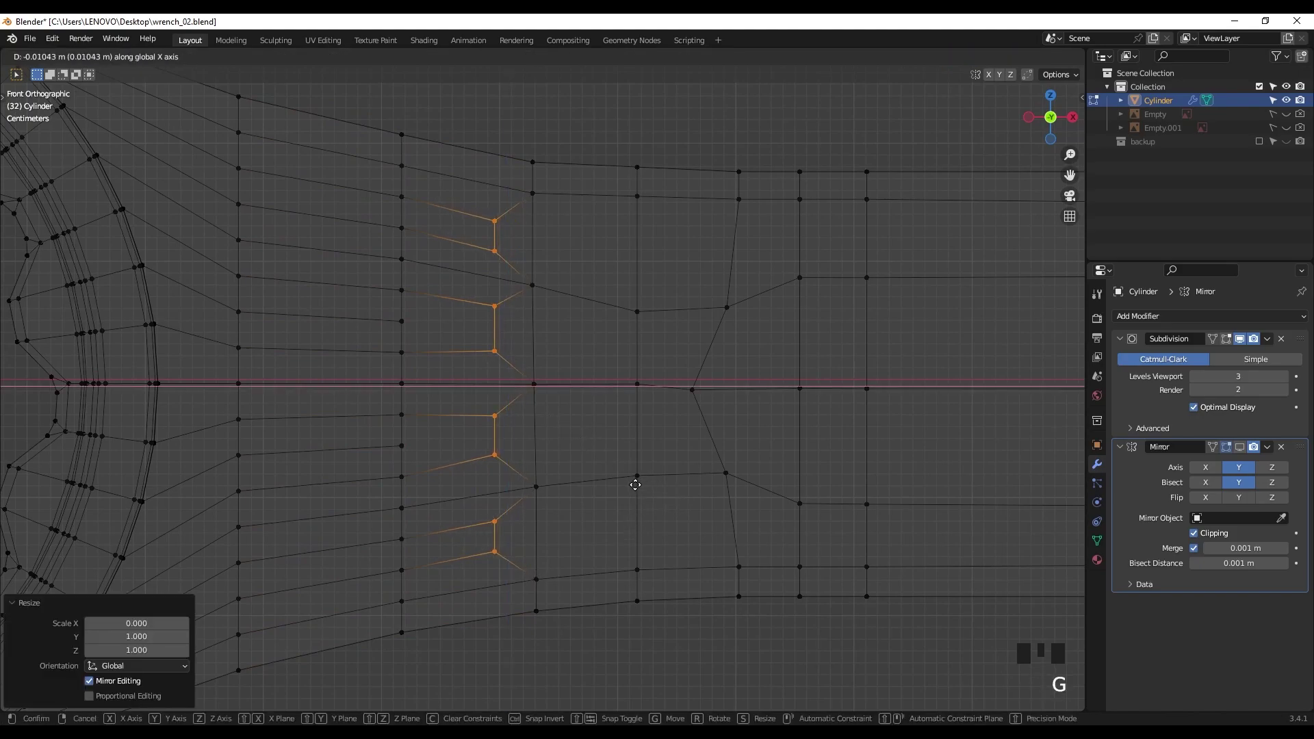
pyautogui.press('Return')
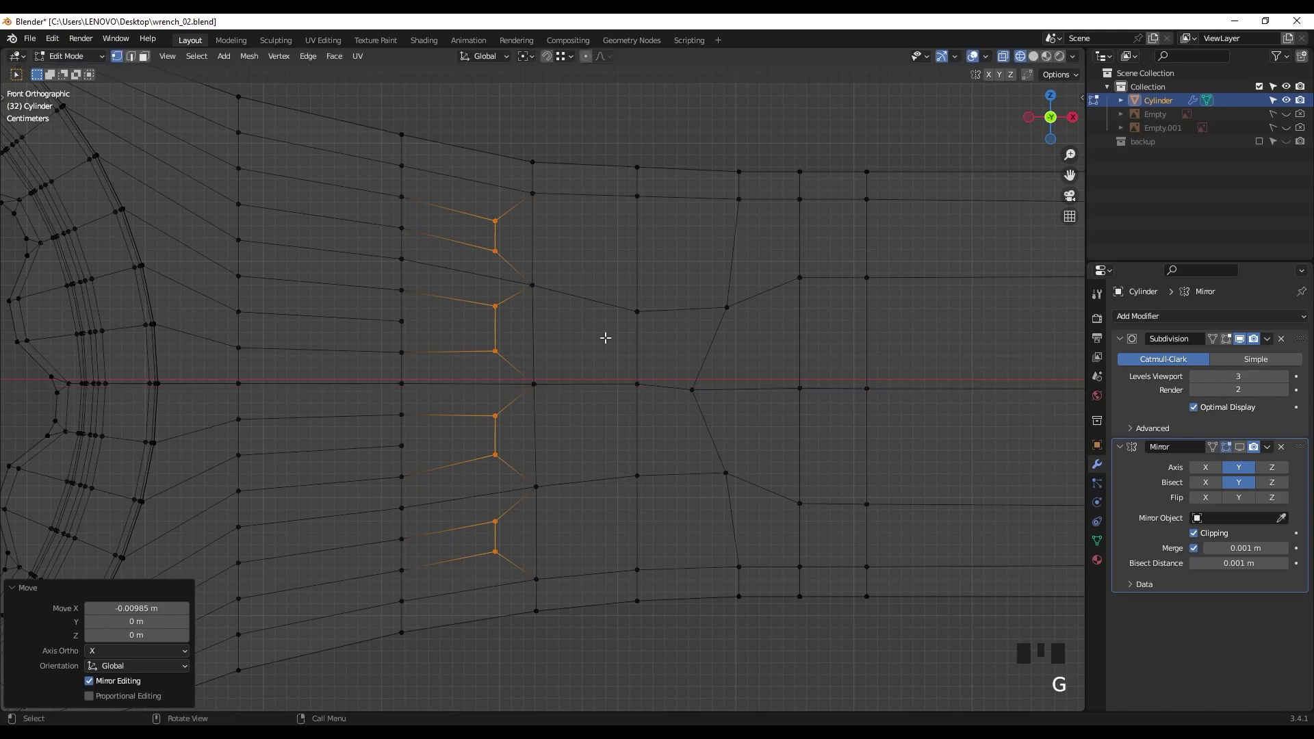
# Step: Repeat the same X move on each of the next two vertex columns toward the handle
pyautogui.moveTo(512, 133); pyautogui.dragTo(568, 671)
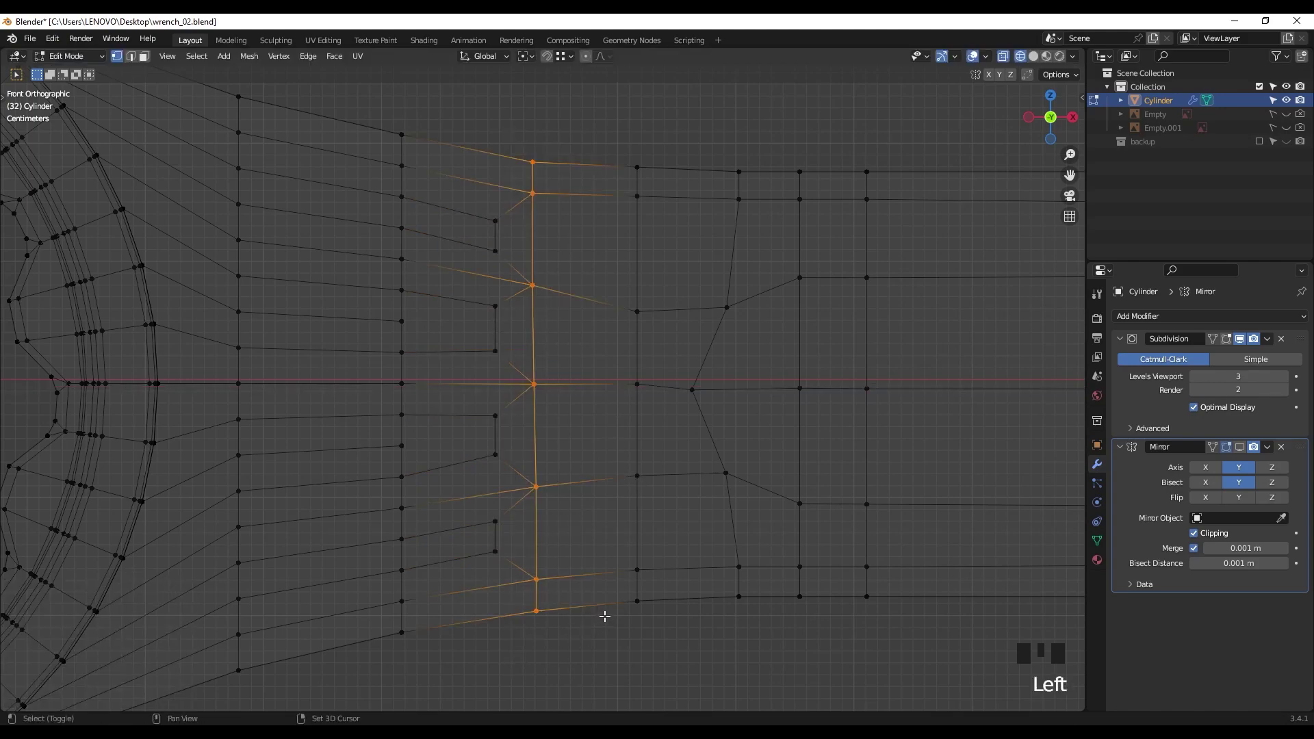
pyautogui.hotkey('shift', 'r')
pyautogui.moveTo(608, 143); pyautogui.dragTo(660, 640)
pyautogui.hotkey('shift', 'r')
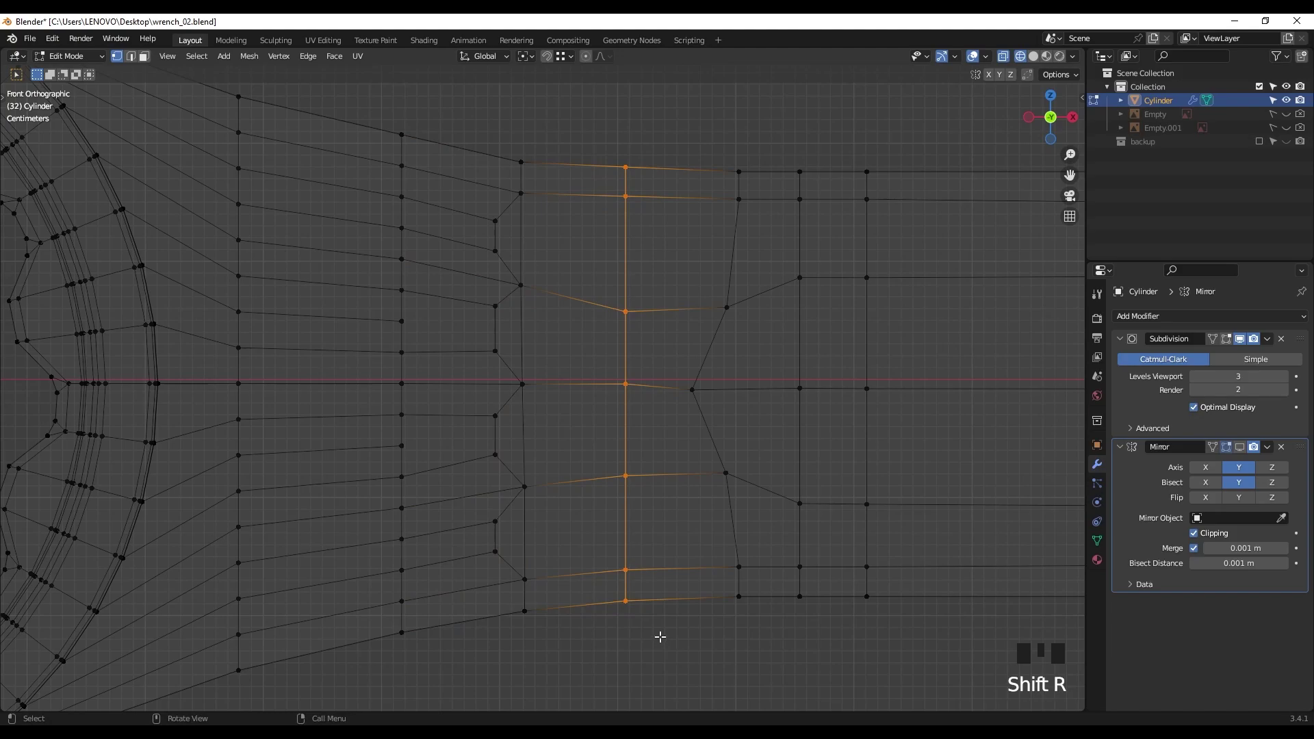
# Step: Edge slide the column beside the reduction vertices toward the handle by a factor of about -0.122, and scale it about 1.005 along Z
pyautogui.moveTo(544, 123); pyautogui.dragTo(523, 643)
pyautogui.moveTo(541, 147); pyautogui.dragTo(510, 624)
pyautogui.press('g')
pyautogui.press('g')
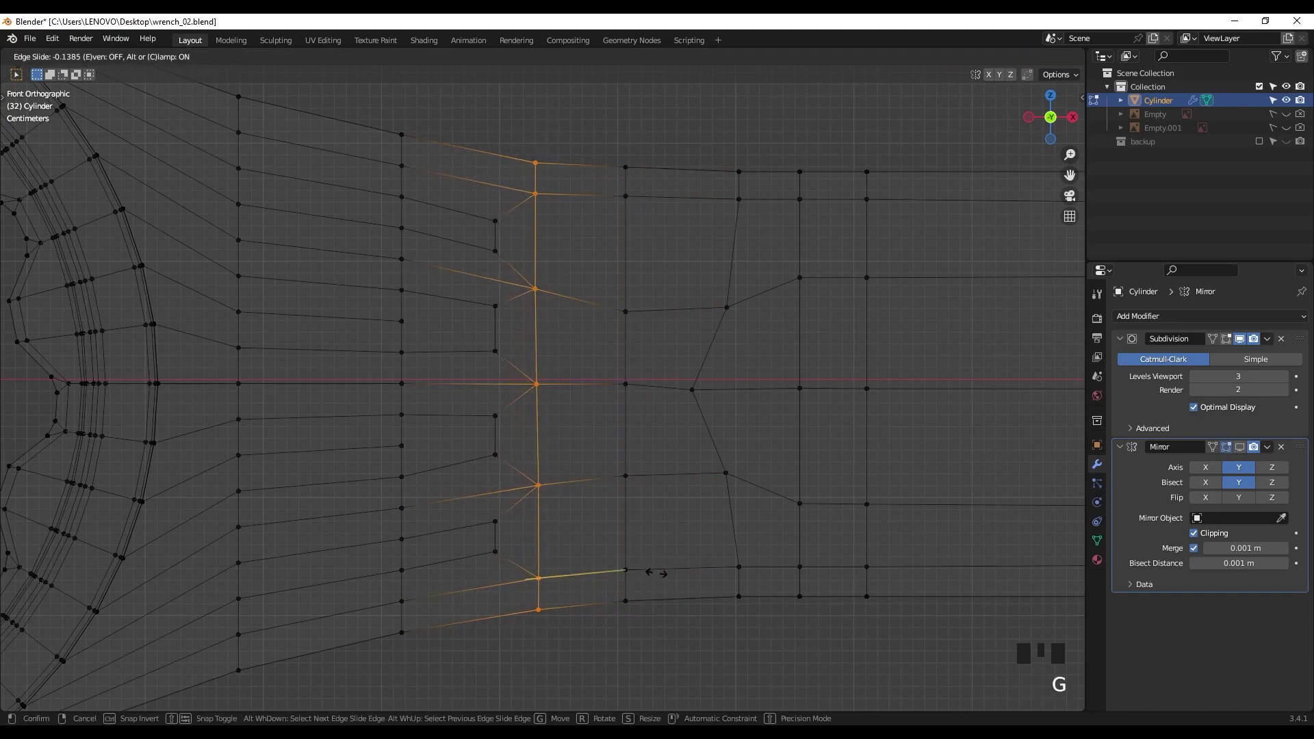
pyautogui.click(654, 575)
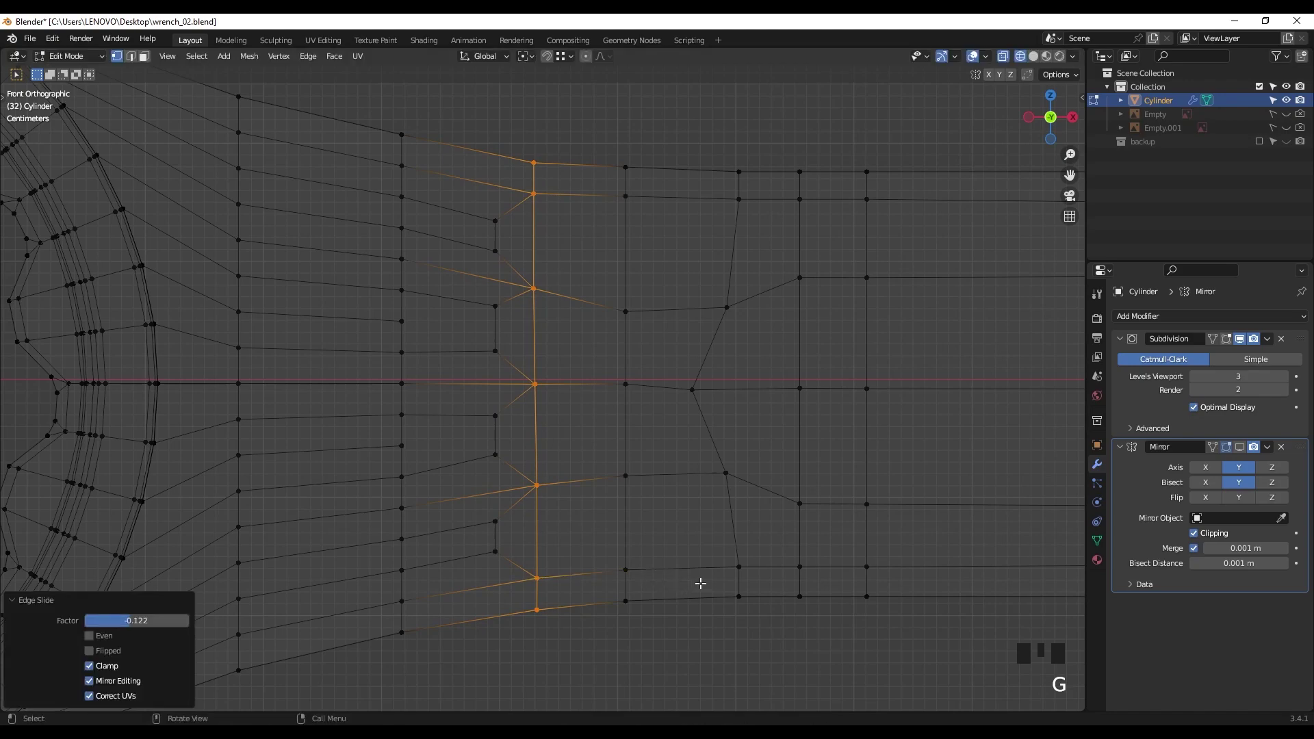
pyautogui.press('s')
pyautogui.press('z')
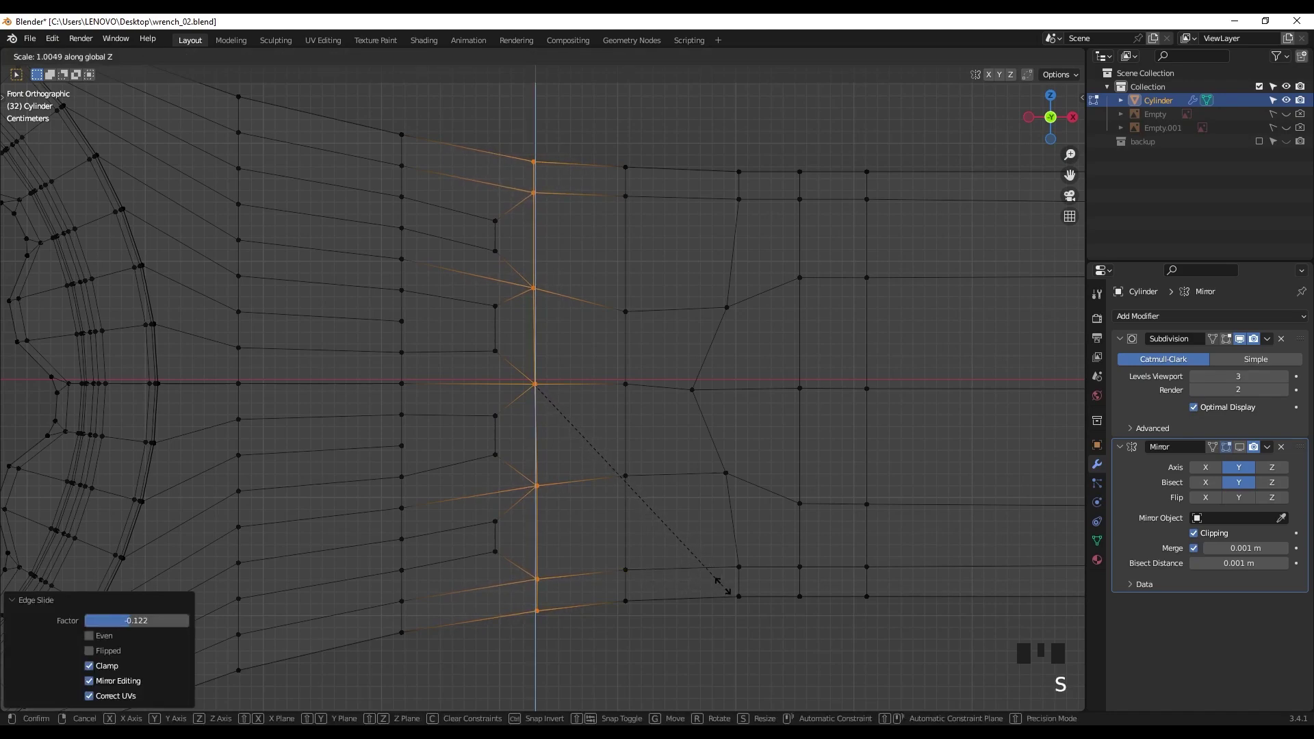
pyautogui.click(722, 585)
# Step: Edge slide the next column toward the ring by a factor of about 0.102
pyautogui.moveTo(601, 145); pyautogui.dragTo(704, 713)
pyautogui.moveTo(644, 134); pyautogui.dragTo(590, 668)
pyautogui.press('g')
pyautogui.press('g')
pyautogui.click(833, 574)
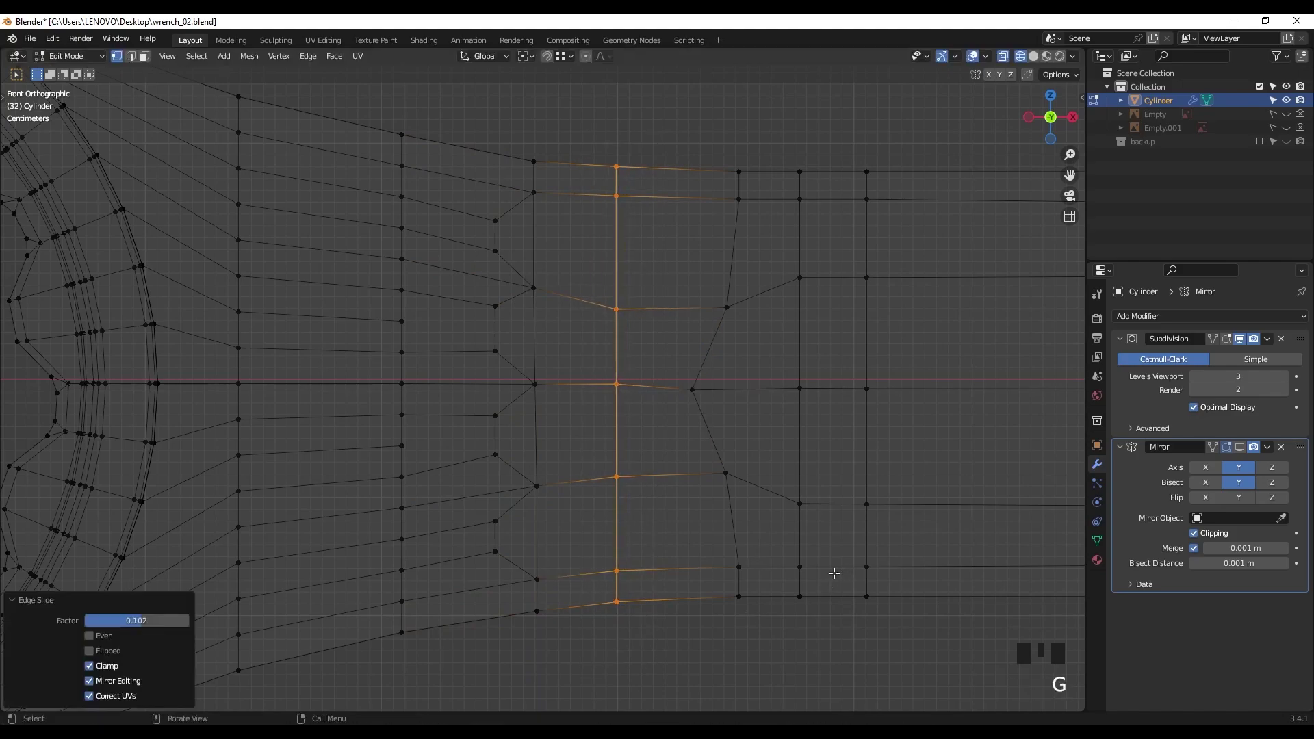
# Step: Try to distribute that column's vertices evenly with LoopTools Space and edge slide it toward the handle
pyautogui.click(615, 169)
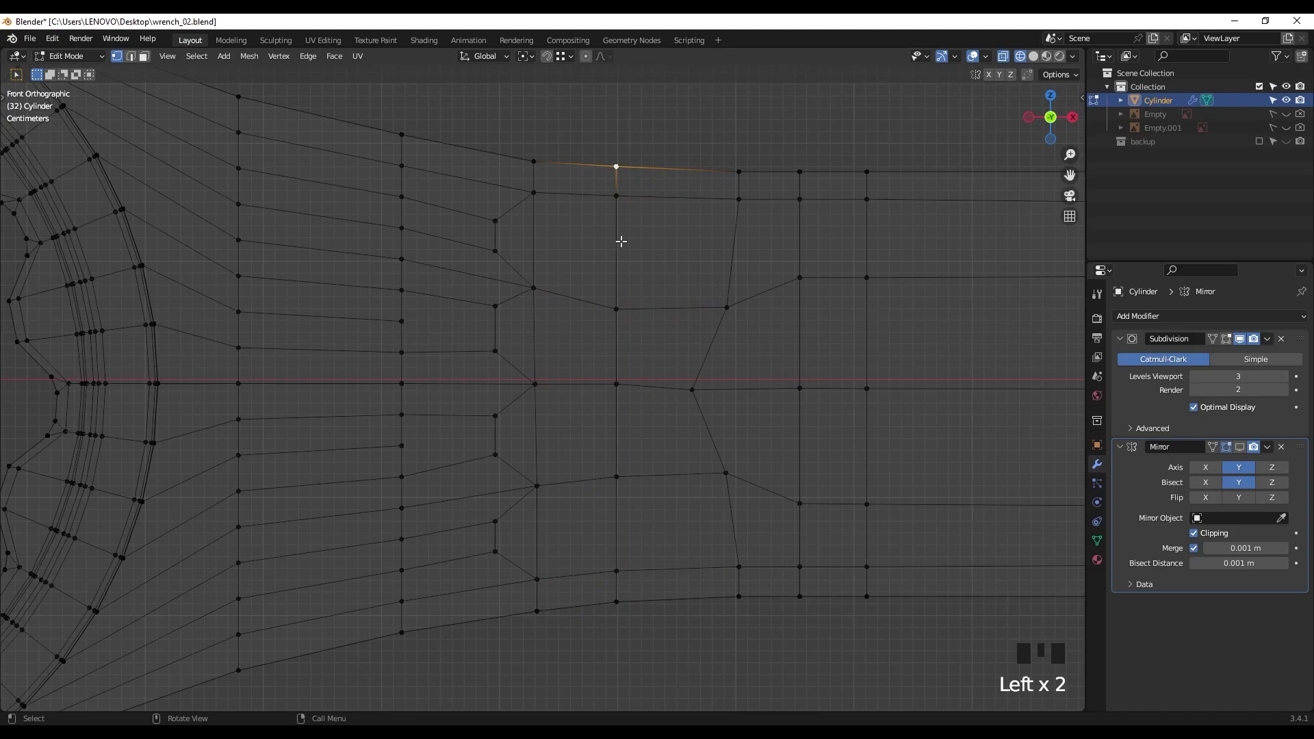
pyautogui.keyDown('ctrl'); pyautogui.click(617, 601); pyautogui.keyUp('ctrl')
pyautogui.rightClick(610, 196)
pyautogui.moveTo(609, 179)
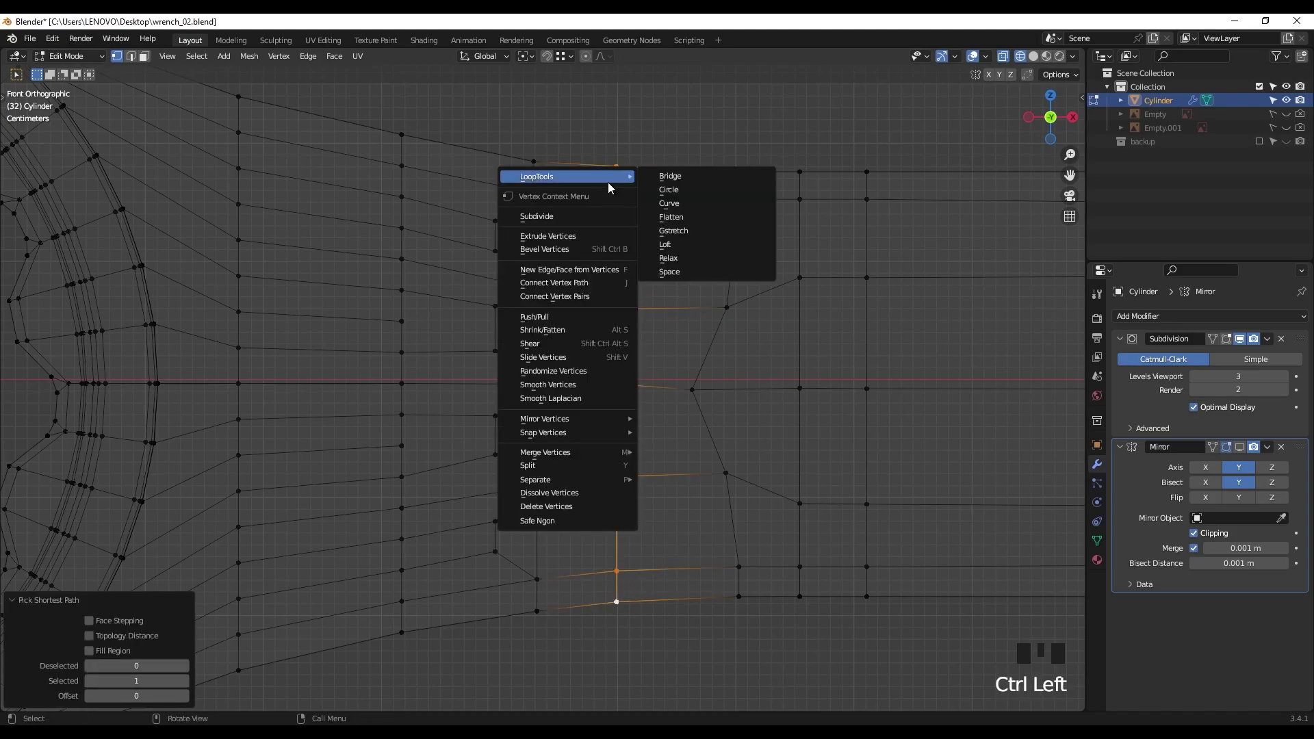
pyautogui.click(675, 272)
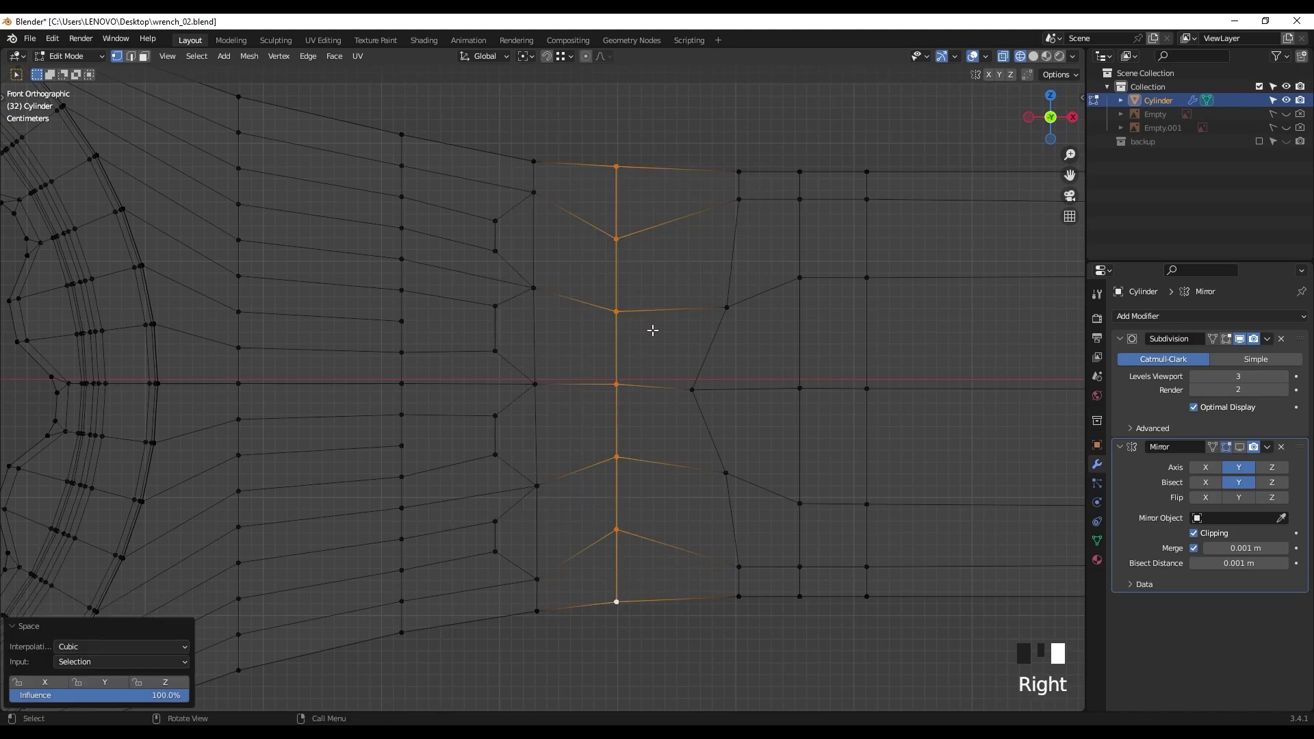
pyautogui.press('g')
pyautogui.press('g')
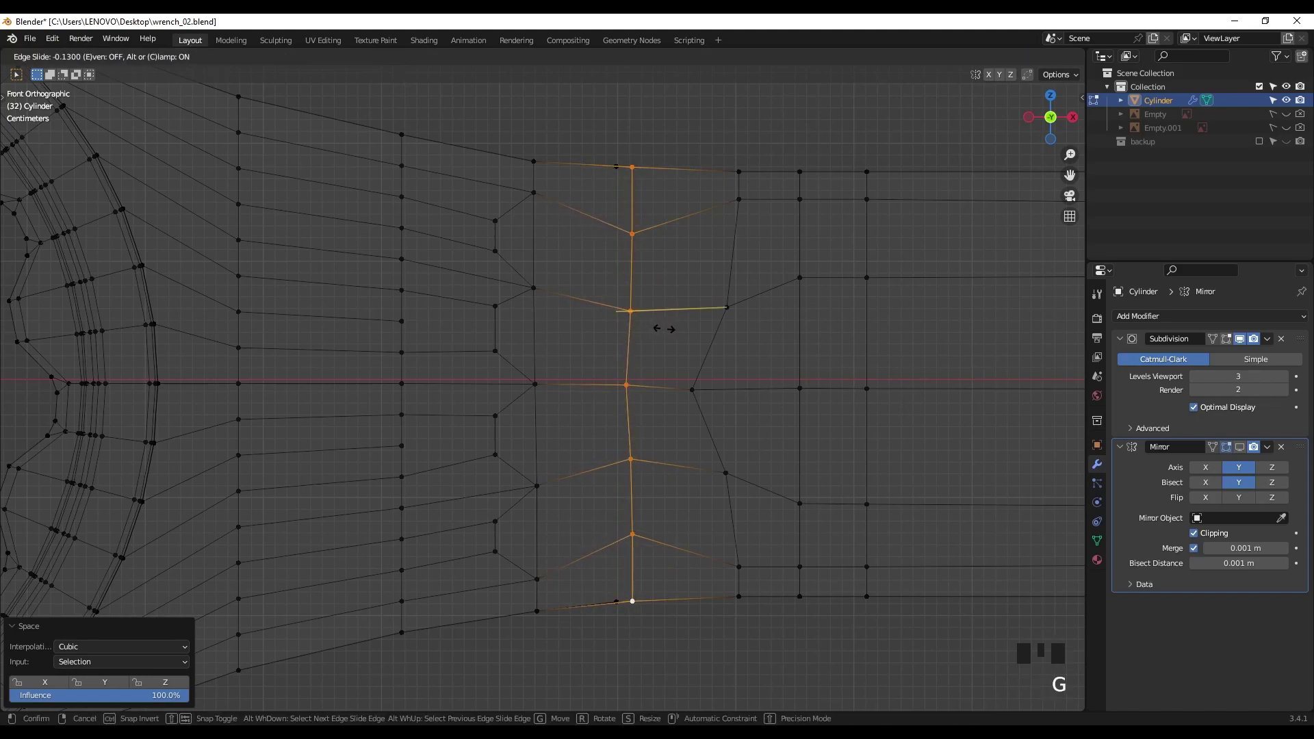
pyautogui.click(639, 287)
pyautogui.rightClick(639, 288)
pyautogui.moveTo(643, 287)
pyautogui.click(689, 382)
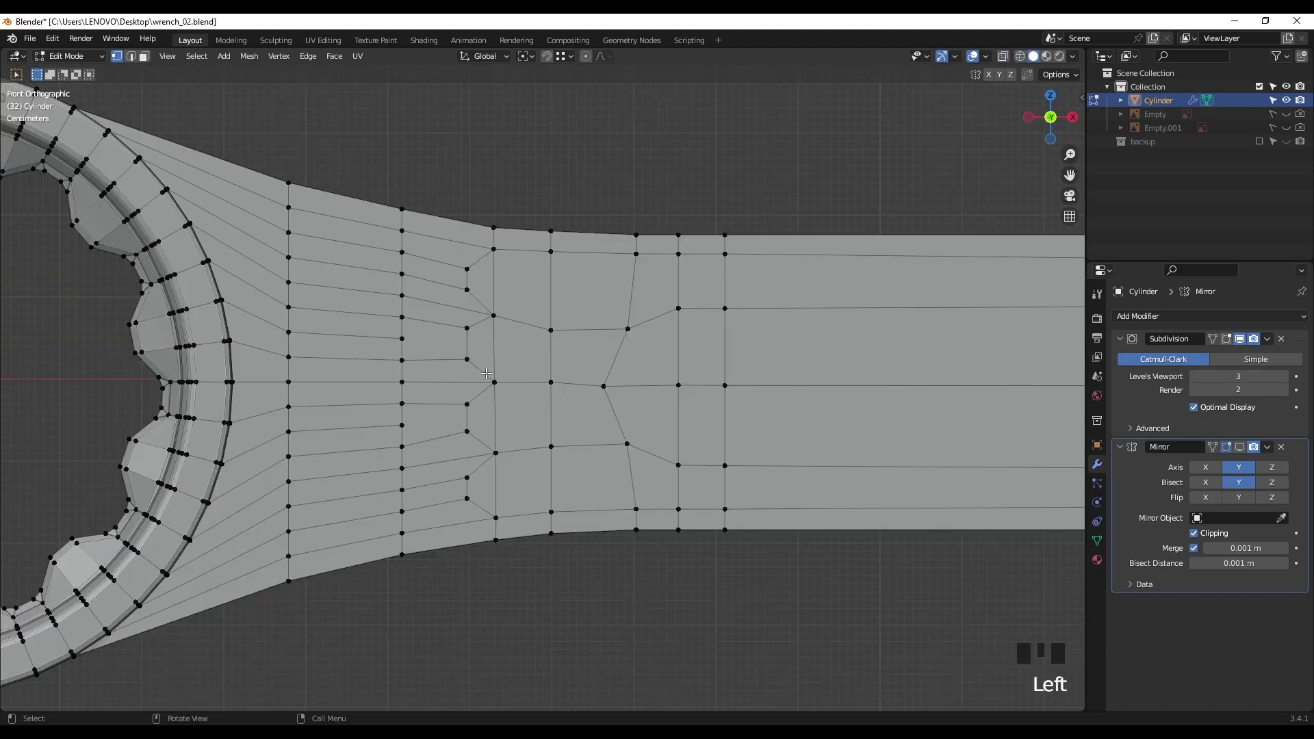
# Step: Leave Edit Mode and frame the whole wrench to review its smoothed shape
pyautogui.scroll(-1, 458, 351)
pyautogui.keyDown('shift'); pyautogui.moveTo(458, 352); pyautogui.dragTo(466, 334, button='middle'); pyautogui.keyUp('shift')
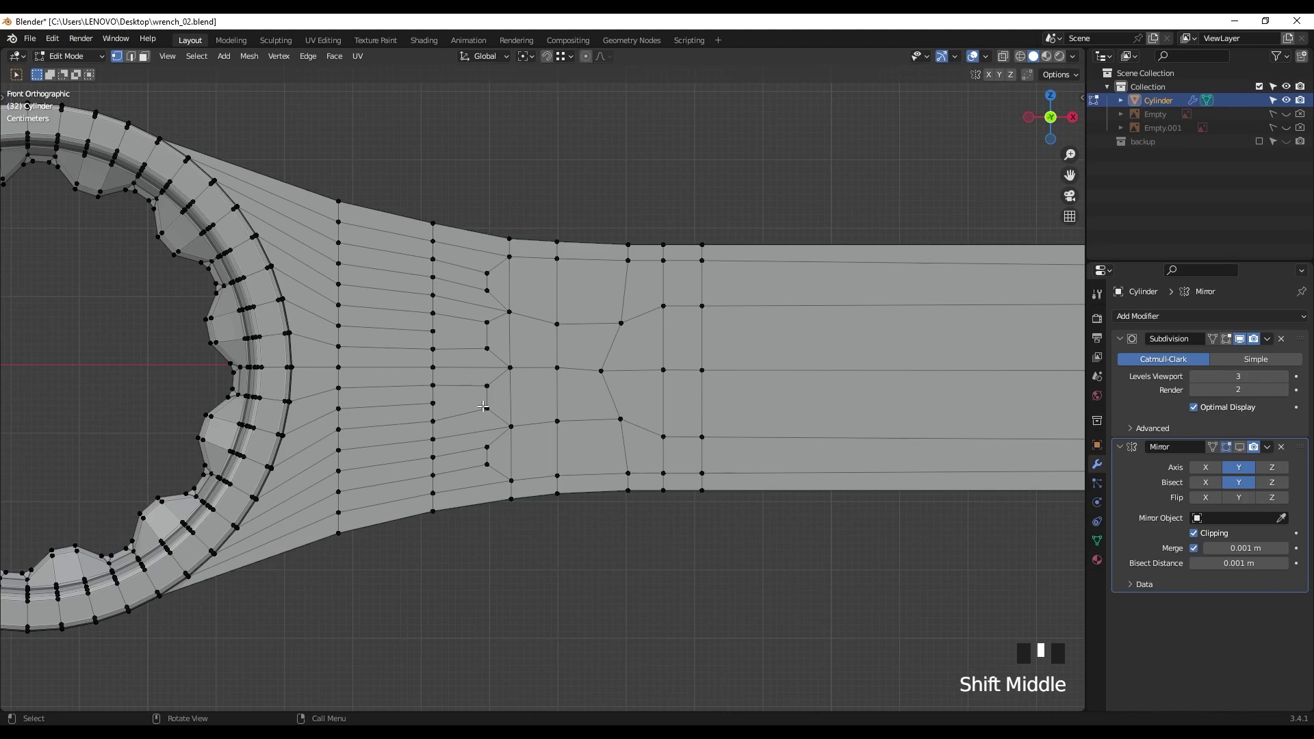
pyautogui.press('Tab')
pyautogui.press('KP_Decimal')
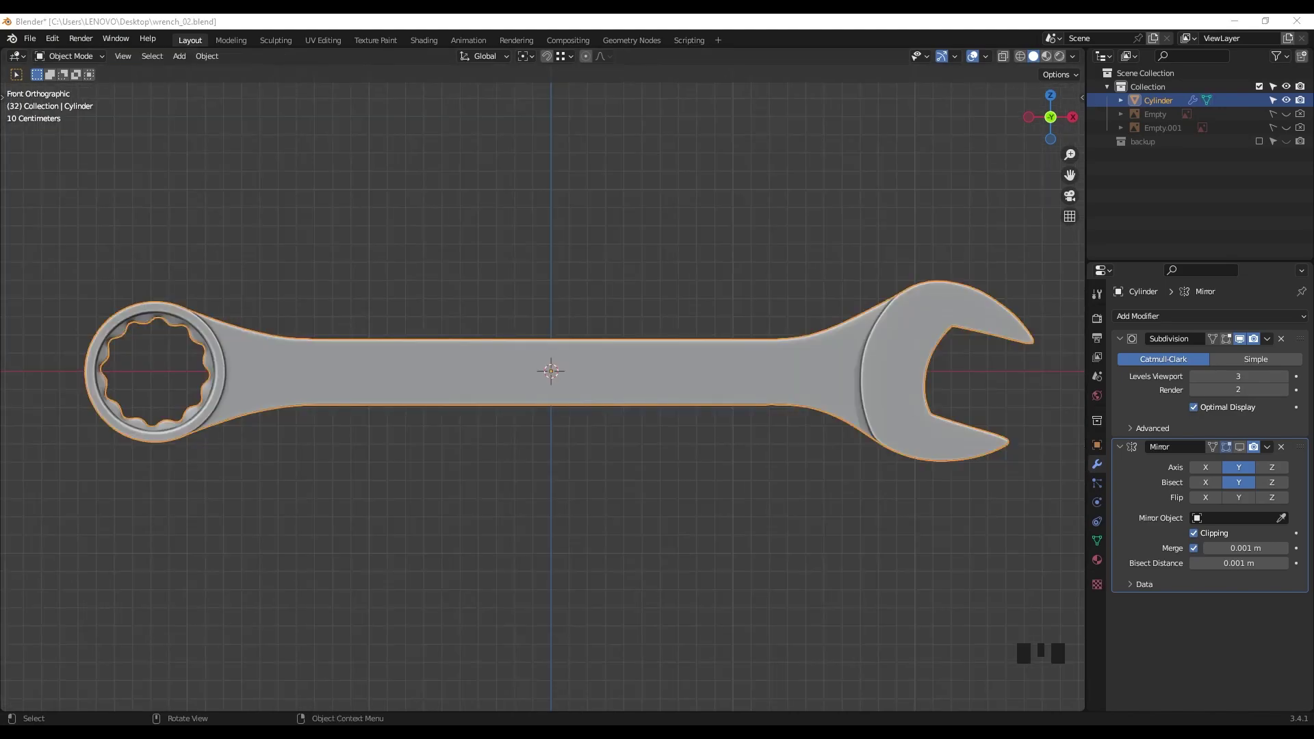